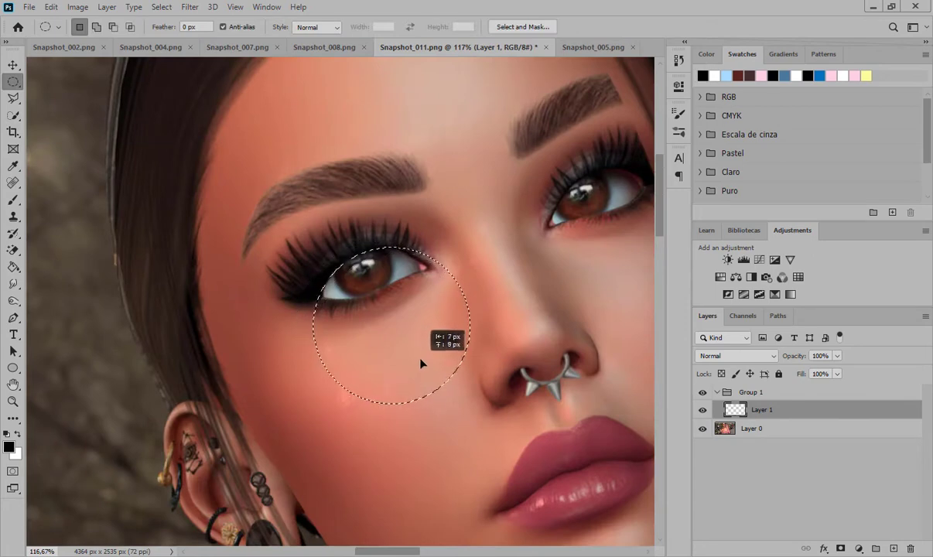
- Move the circular selection beneath the other eye for soft black brush shading on Layer 1, and clear the selection
left_click(13, 200)
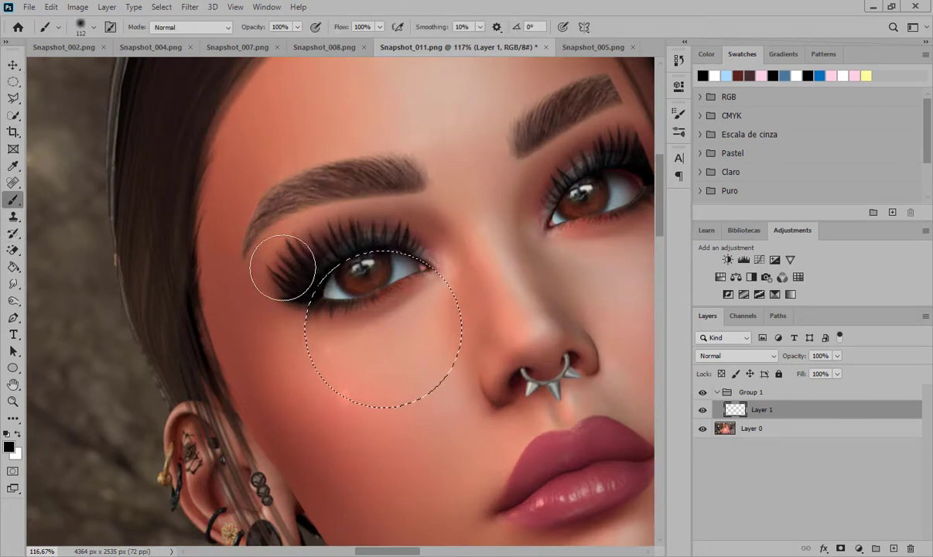
left_click(13, 81)
mouse_move(399, 321)
left_mouse_down()
mouse_move(501, 289)
mouse_move(570, 240)
left_mouse_up()
scroll(570, 239, "up", 3)
left_click(13, 200)
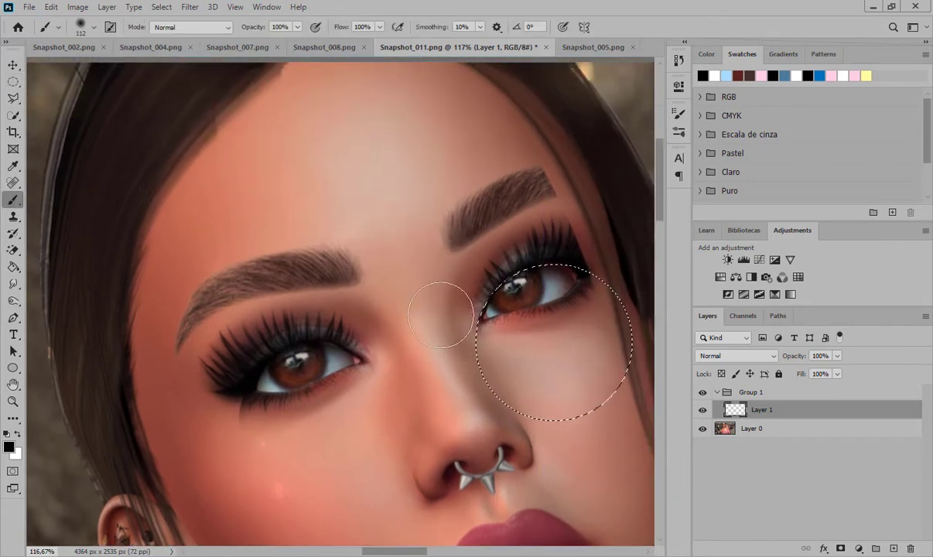
key("ctrl+d")
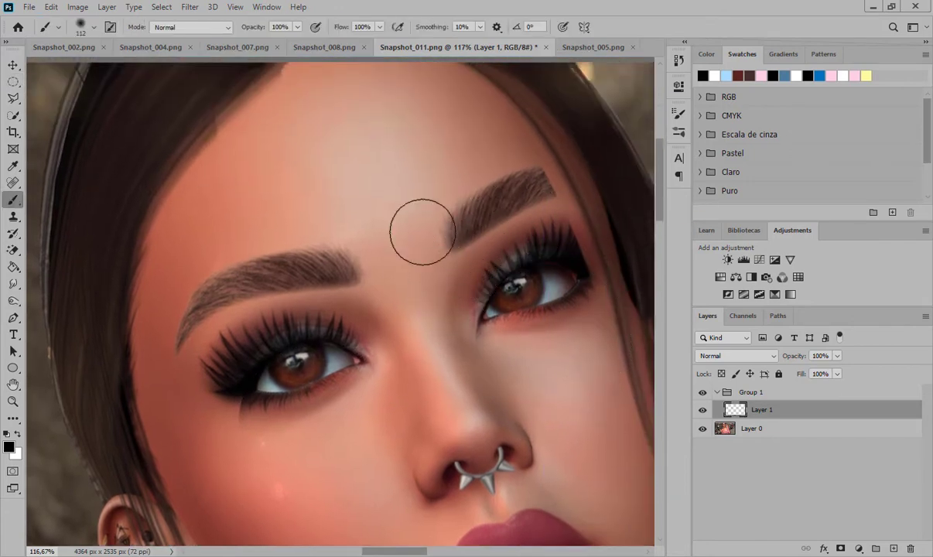
- Set up a 47 px eraser for cleaning the shading around the eyes on Layer 1
scroll(263, 473, "up", 5)
key("e")
left_click_drag(163, 349, 186, 350, "alt")
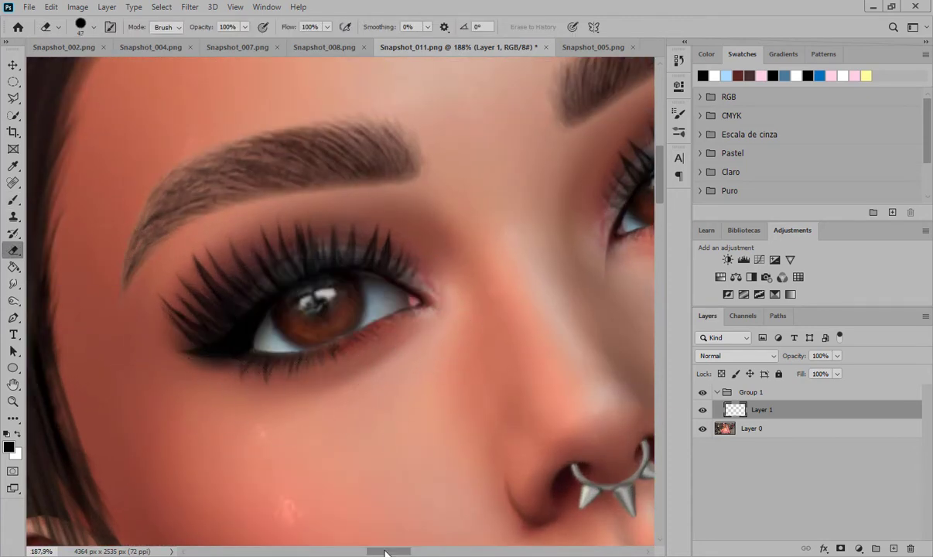
left_click_drag(385, 550, 410, 551)
scroll(322, 375, "up", 2)
scroll(442, 337, "down", 5)
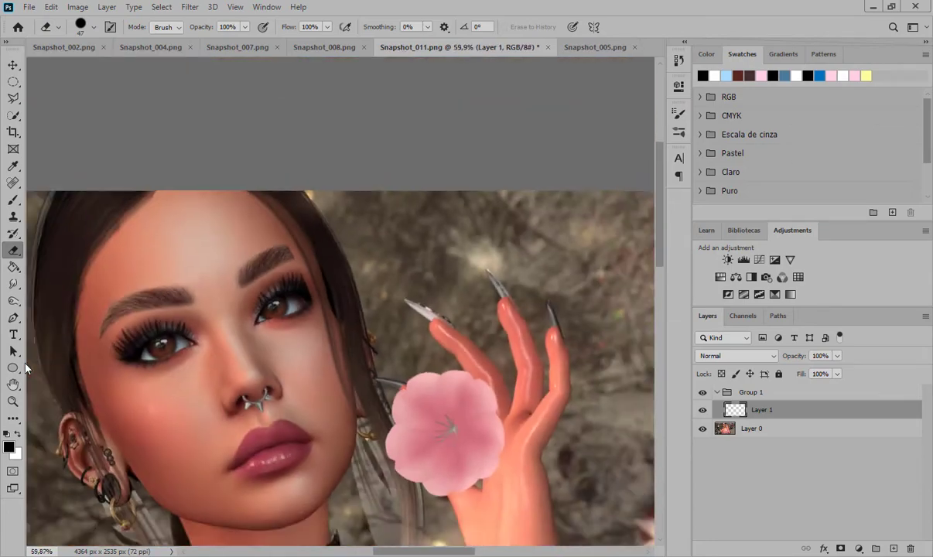
scroll(429, 259, "up", 5)
scroll(186, 148, "up", 5)
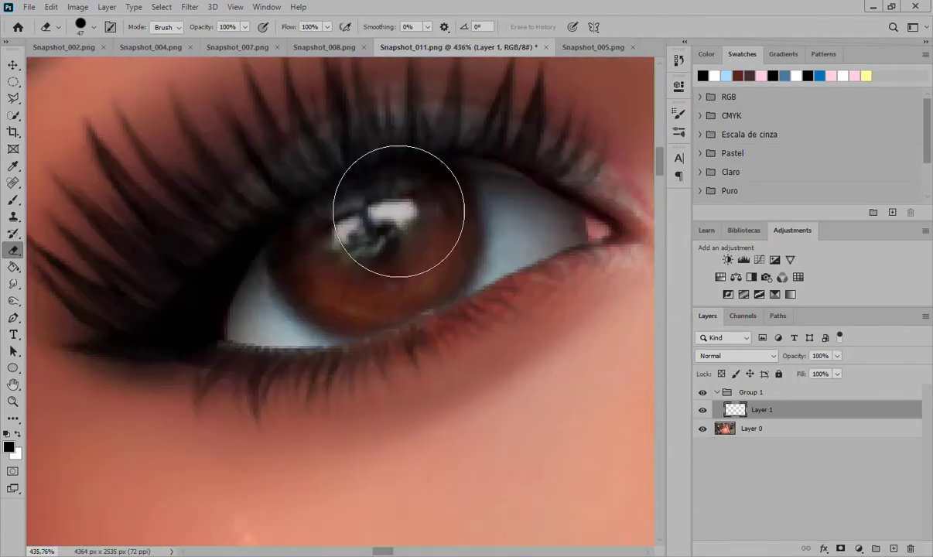
- Reduce the eraser to 21 px and erase over the iris on Layer 1
right_click(397, 210)
left_click(448, 291)
left_click(413, 230)
scroll(395, 224, "down", 5)
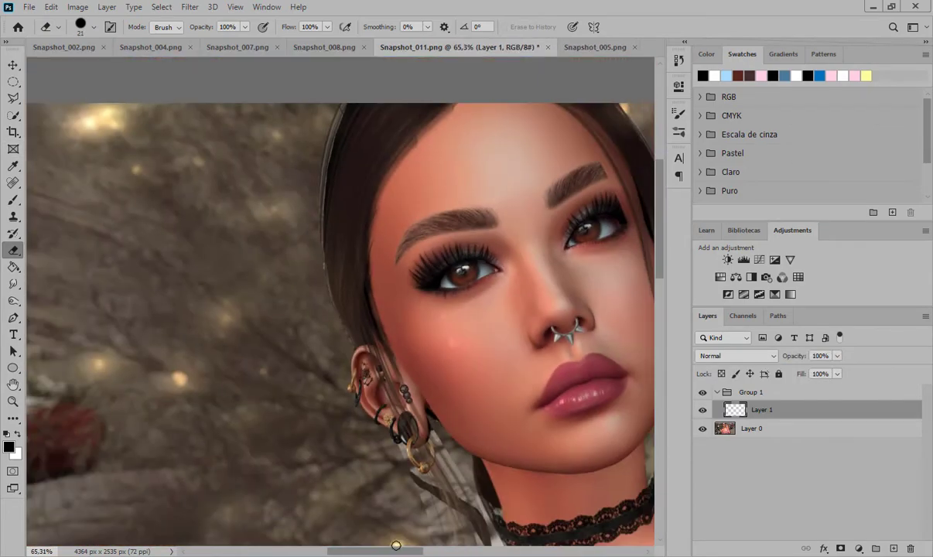
scroll(462, 269, "up", 4)
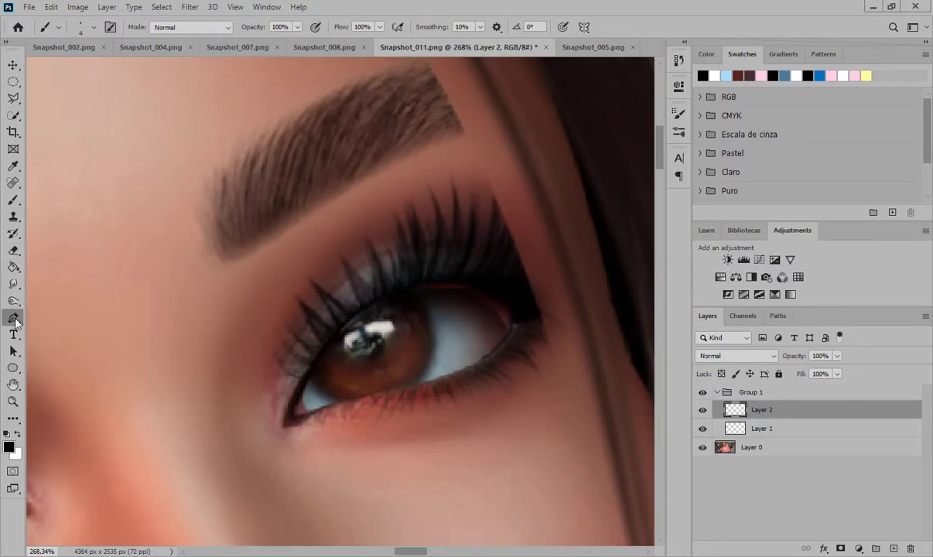
- Draw a curved pen path along the lower part of one iris on Layer 2
left_click(15, 322)
scroll(423, 363, "up", 5)
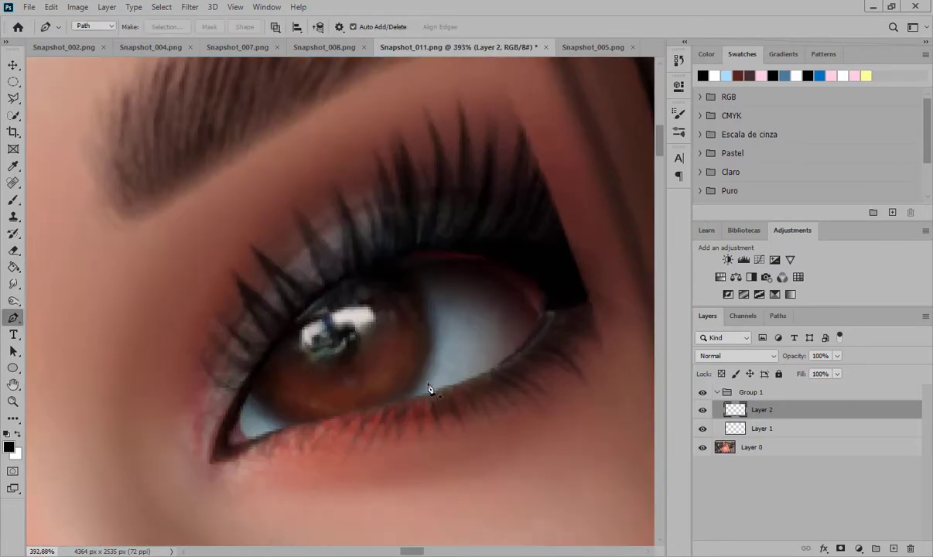
left_click(270, 377)
left_click(400, 285)
left_click(344, 325)
left_click_drag(345, 324, 387, 397)
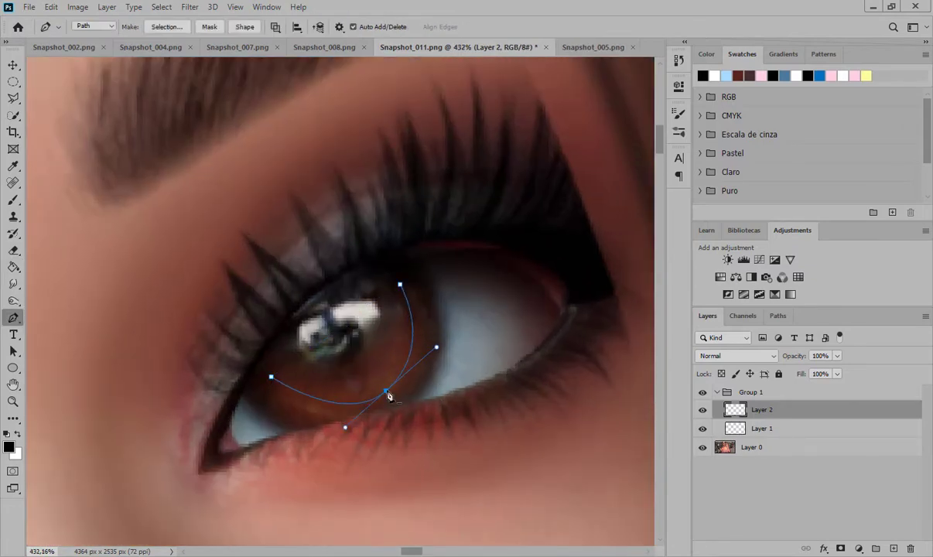
- Make white the foreground colour, stroke the iris path with the brush, and delete the path
right_click(388, 392)
left_click(17, 434)
right_click(387, 392)
left_click(442, 191)
left_click(516, 171)
right_click(388, 390)
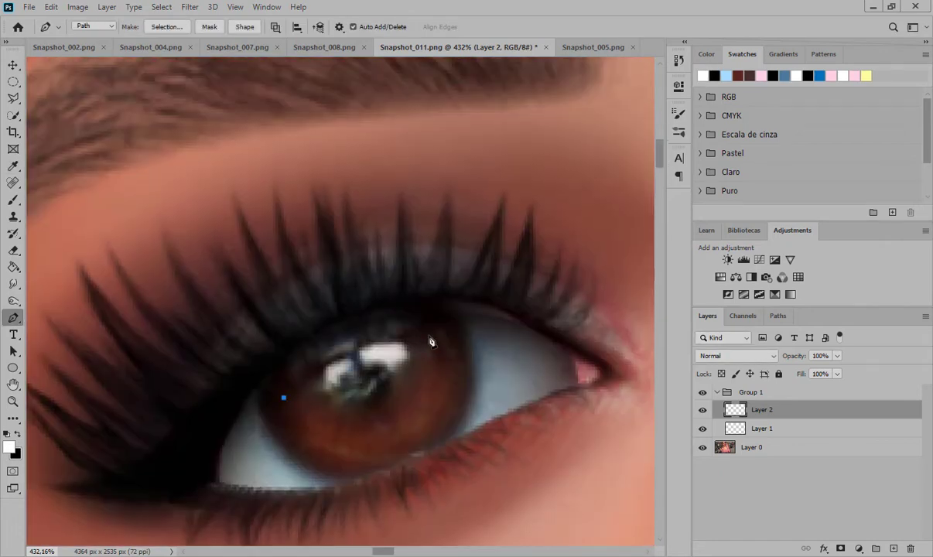
- Draw a matching curved path in the other iris, stroke it in white with the brush, and delete the path
left_click_drag(364, 370, 402, 443)
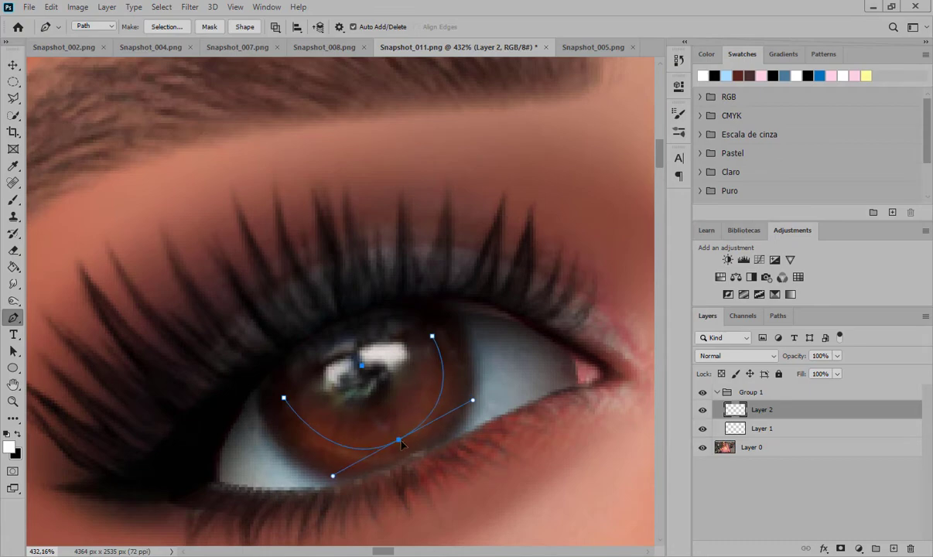
right_click(400, 442)
left_click(433, 243)
left_click(508, 174)
right_click(400, 439)
left_click(464, 172)
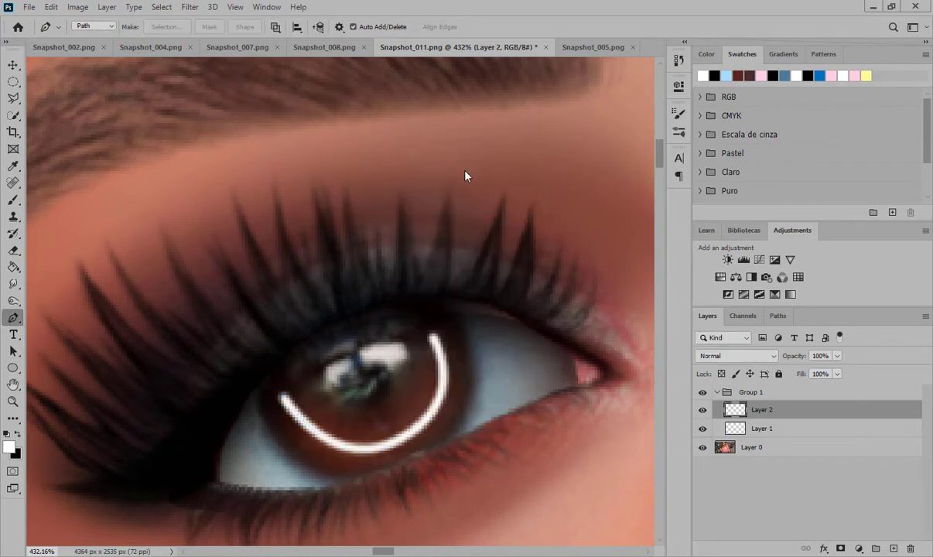
- Set the blend mode of the iris highlight layer, Layer 2, to Overlay
scroll(513, 245, "down", 8)
scroll(410, 191, "up", 8)
left_click(736, 356)
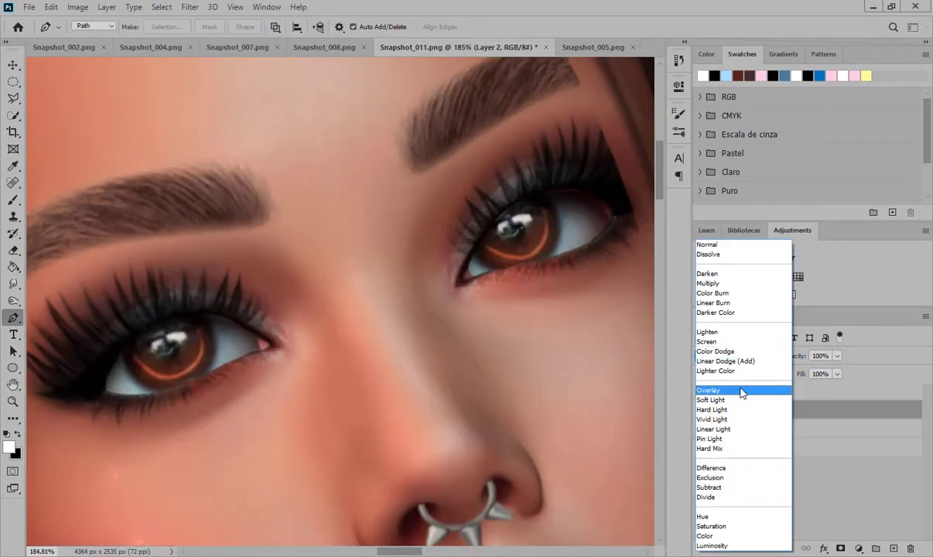
left_click(731, 388)
- Apply a Gaussian Blur with a 5.6 pixel radius to the iris highlights on Layer 2
left_click(190, 7)
mouse_move(225, 151)
left_click(162, 204)
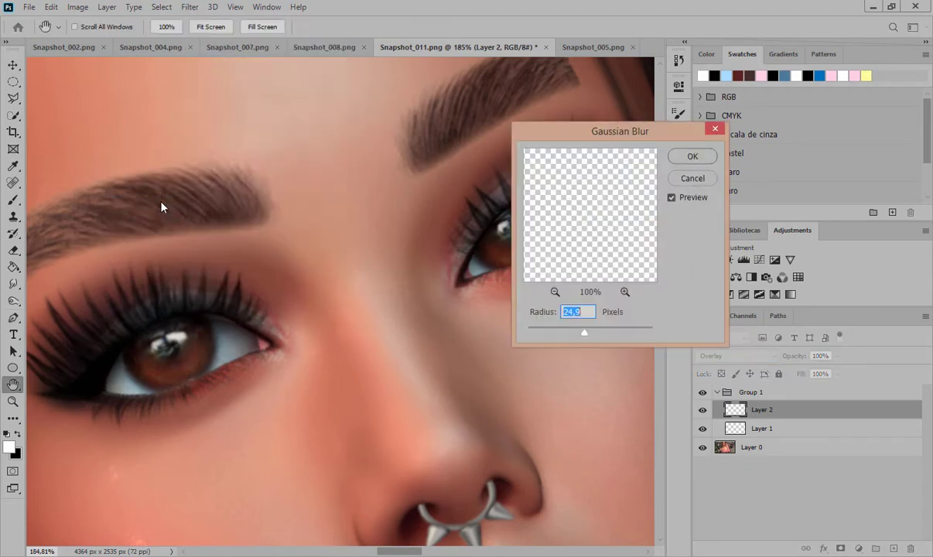
left_click_drag(546, 338, 556, 334)
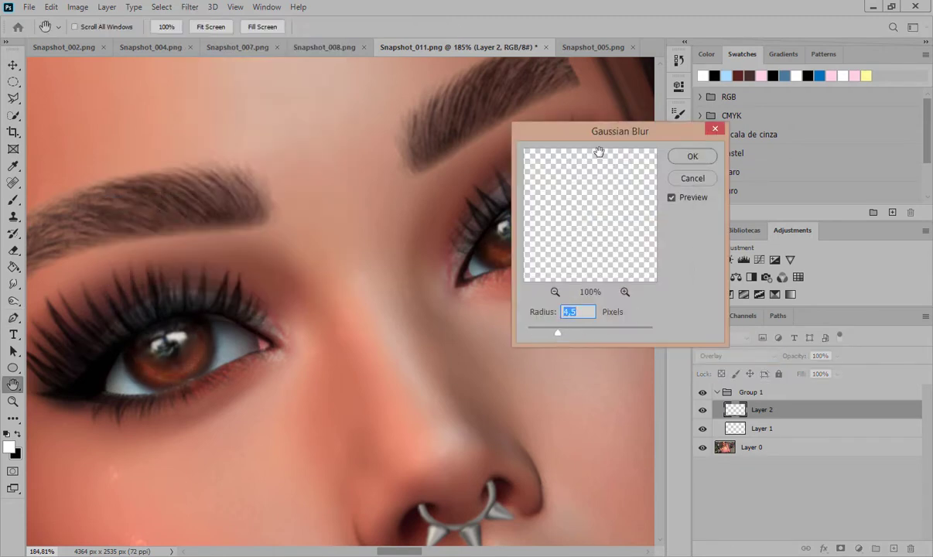
left_click_drag(562, 140, 675, 152)
left_click_drag(669, 347, 675, 349)
left_click(785, 211)
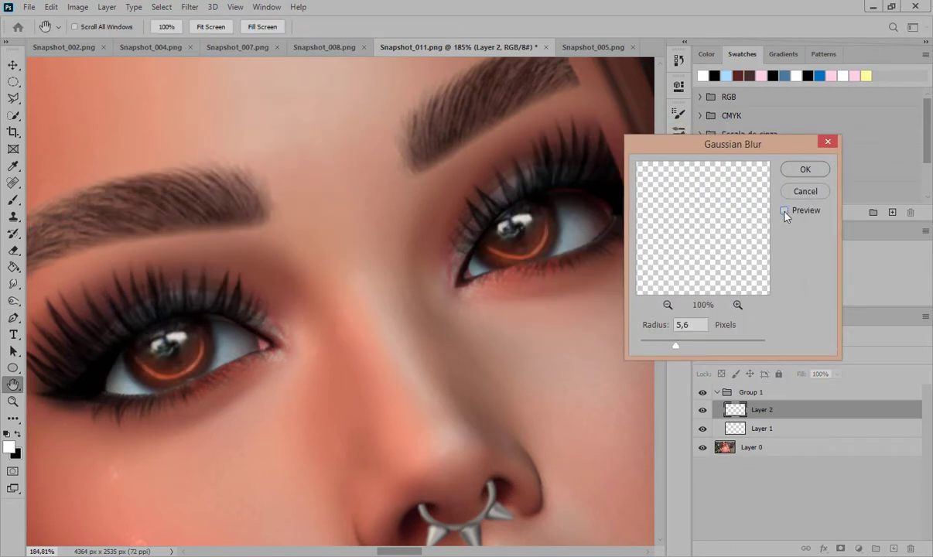
left_click(785, 211)
left_click(805, 169)
- Compare the eyes with Layer 2 hidden and shown, and check the iris highlights from near and far
left_click(702, 411)
left_click(703, 411)
scroll(325, 427, "down", 5)
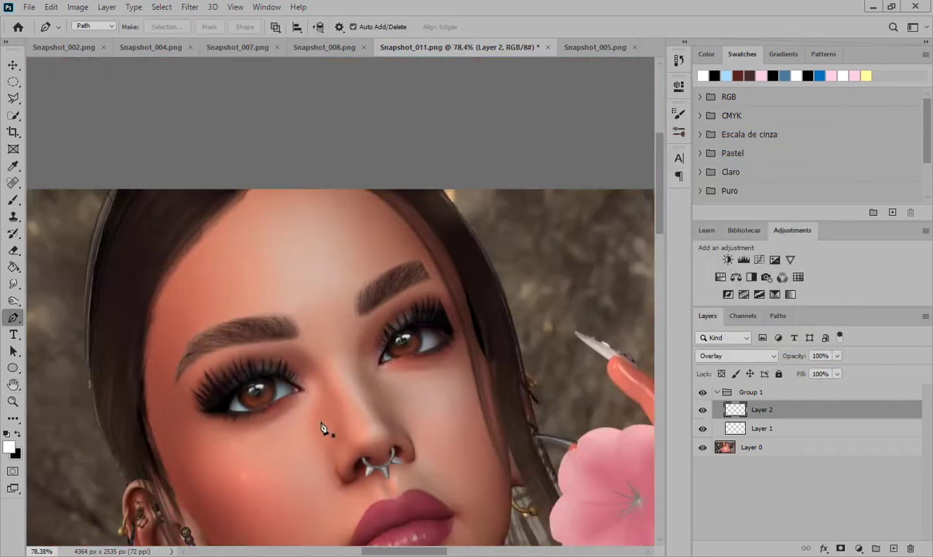
scroll(267, 462, "up", 2)
scroll(470, 422, "down", 2)
scroll(489, 464, "up", 2)
scroll(488, 464, "up", 3)
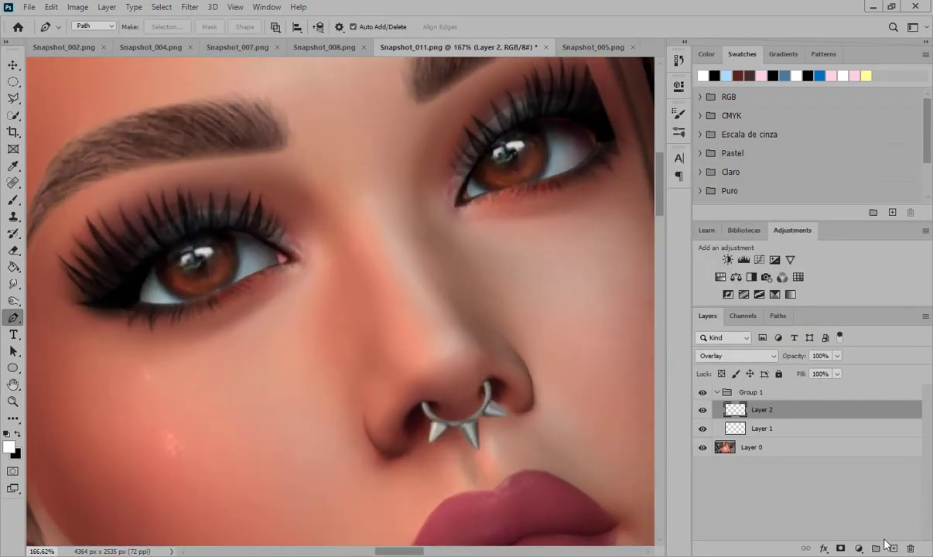
- Add a new layer above Layer 2 and draw a curved pen path around the outer edge of one nostril
key("ctrl+shift+alt+n")
left_click(366, 397)
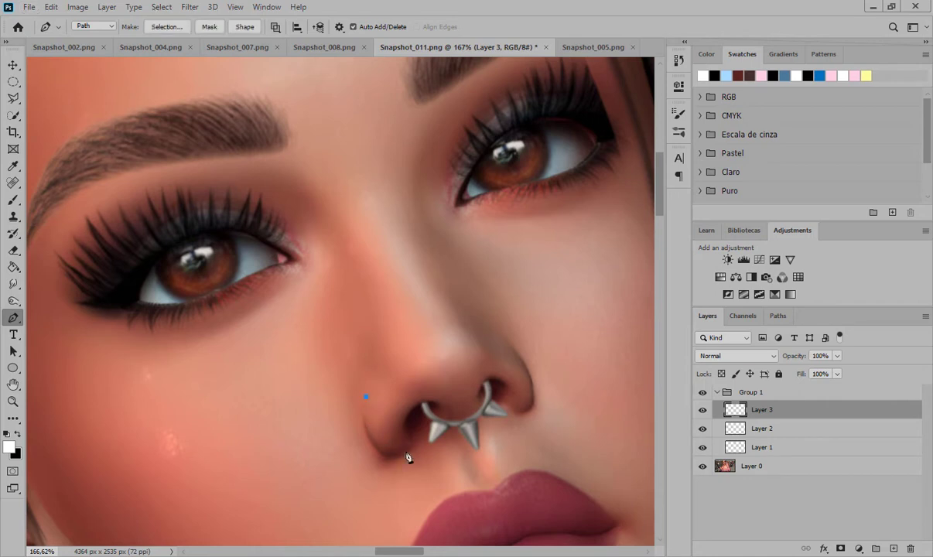
left_click_drag(382, 456, 392, 465)
left_click_drag(358, 431, 356, 420)
- Sample a dark reddish brown from the nostril on Layer 0 as the brush colour and return to Layer 3
key("b")
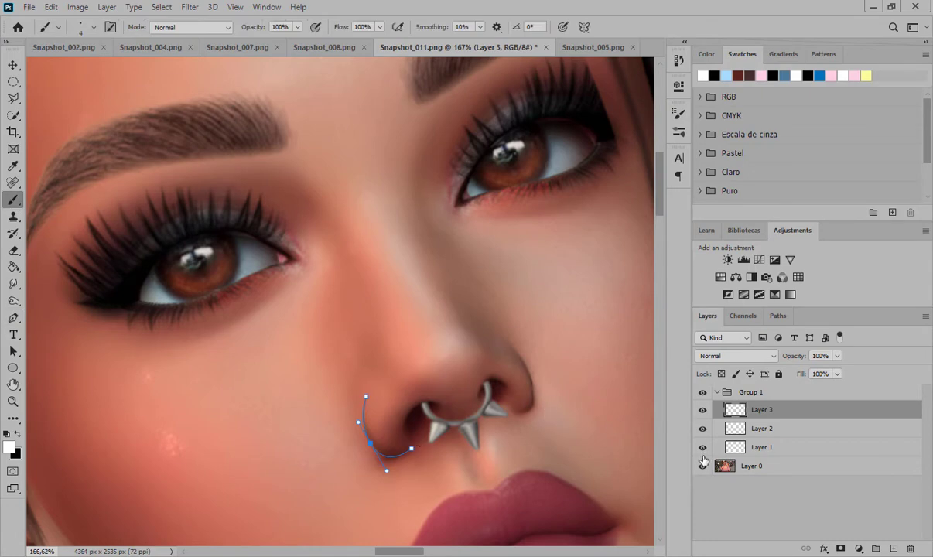
left_click(723, 465)
left_click(510, 383, "alt")
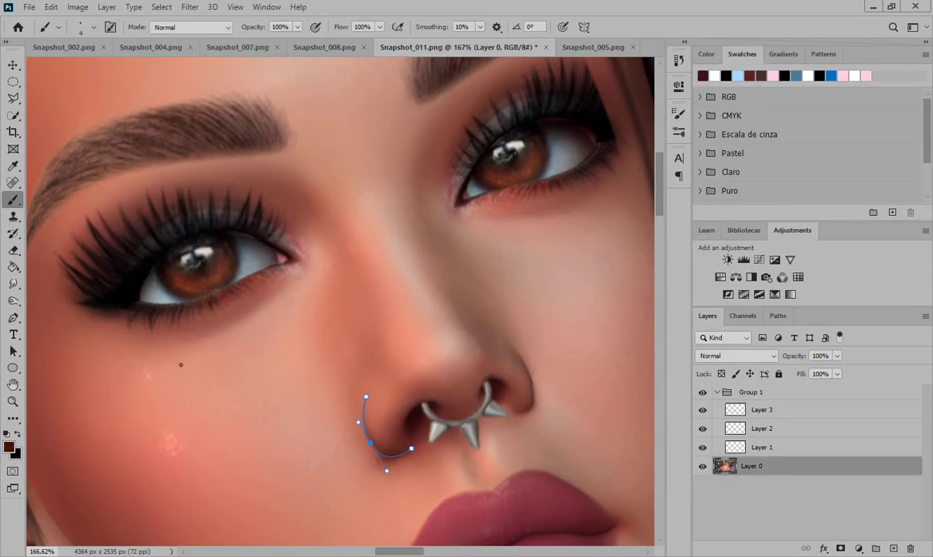
left_click(13, 317)
left_click(761, 409)
right_click(340, 433)
left_click(418, 244)
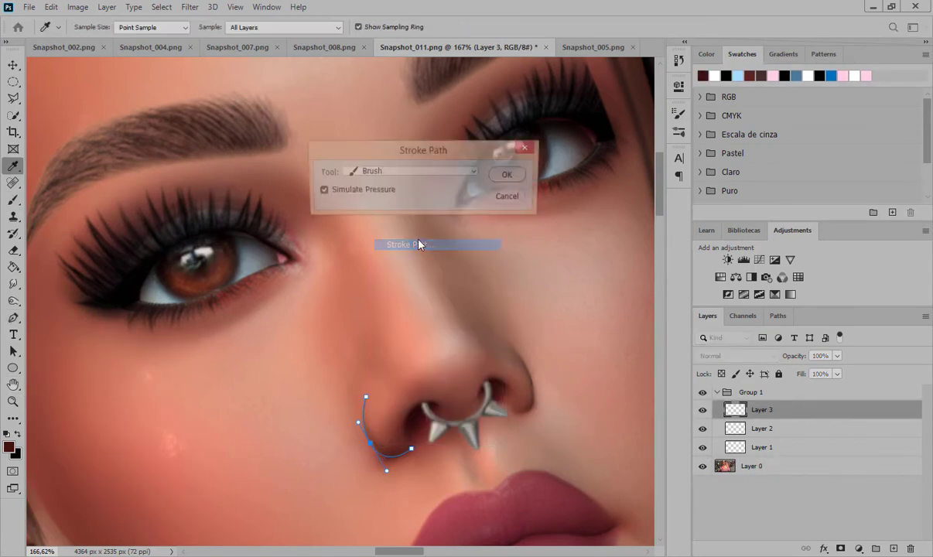
left_click(520, 198)
- Set the brush size to 5 px, stroke the nostril path in dark brown on Layer 3, and delete the path
key("b")
left_click_drag(358, 377, 364, 381)
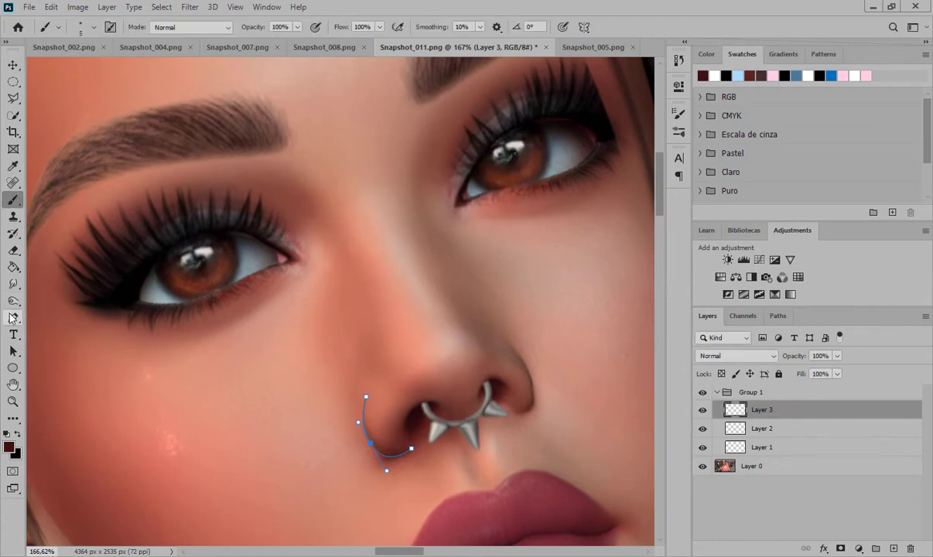
left_click(12, 318)
right_click(369, 441)
left_click(416, 240)
left_click(520, 178)
right_click(370, 444)
left_click(410, 173)
- Draw a curved pen path around the outer edge of the other nostril
scroll(405, 414, "right", 3)
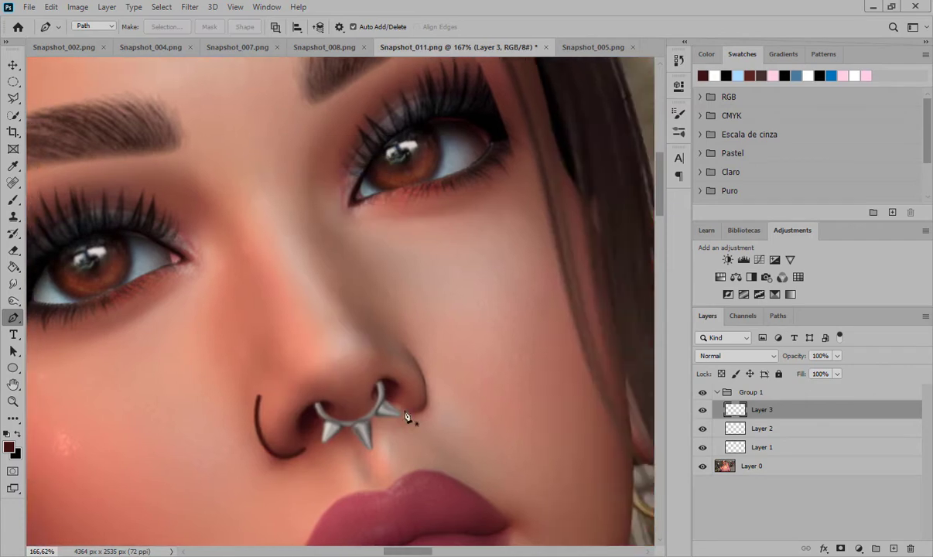
scroll(407, 417, "up", 3, "alt")
left_click(360, 300)
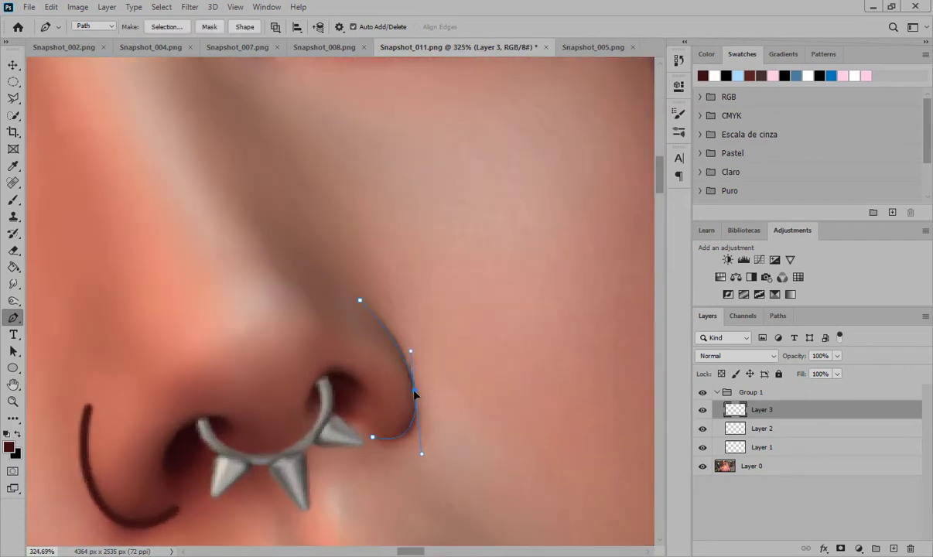
- Stroke the second nostril path with the dark brown brush and delete the path
right_click(390, 382)
left_click(433, 190)
key("Return")
right_click(388, 385)
left_click(417, 119)
- Set the blend mode of the nostril contour layer, Layer 3, to Soft Light
scroll(313, 234, "down", 1, "alt")
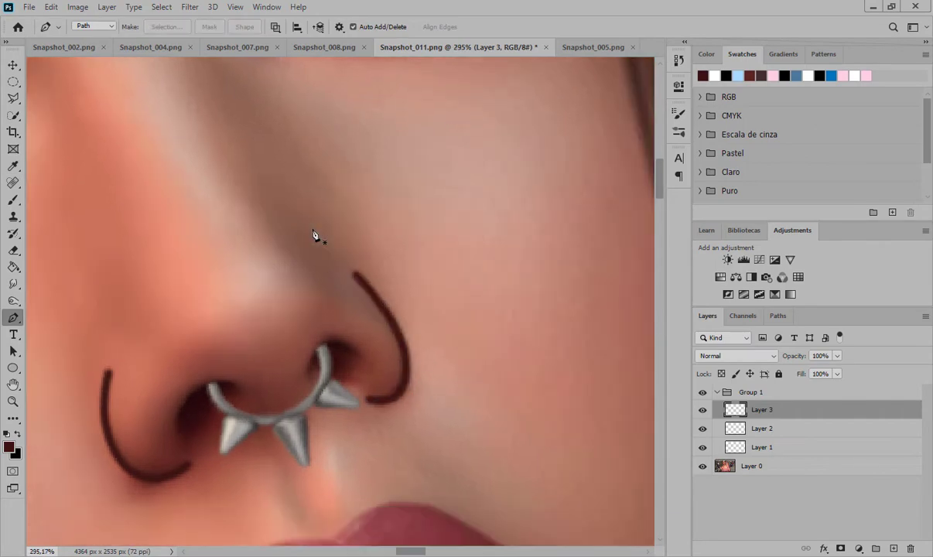
scroll(313, 234, "down", 3, "alt")
scroll(180, 221, "up", 2, "alt")
left_click(737, 356)
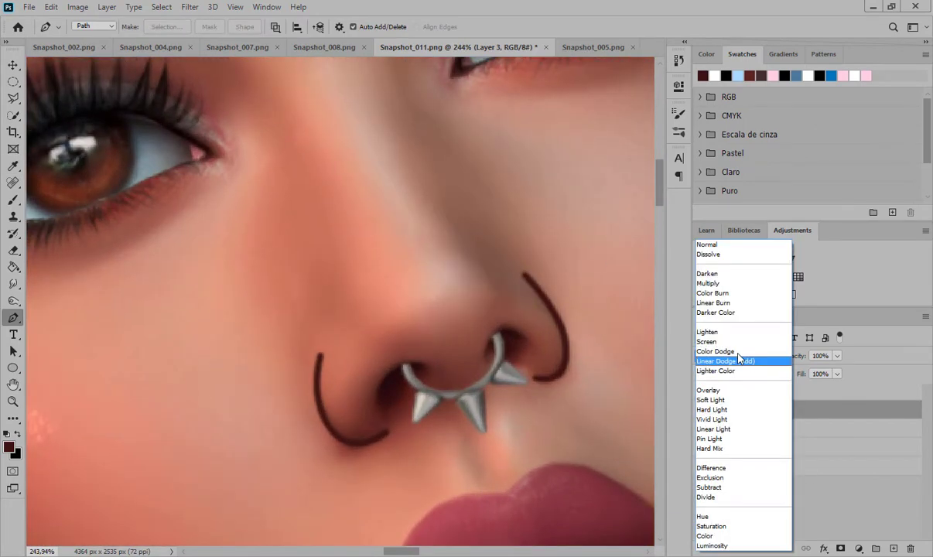
left_click(736, 402)
- Apply a Gaussian Blur with a 3.3 pixel radius to the nostril contours on Layer 3
left_click(190, 7)
mouse_move(223, 146)
left_click(386, 213)
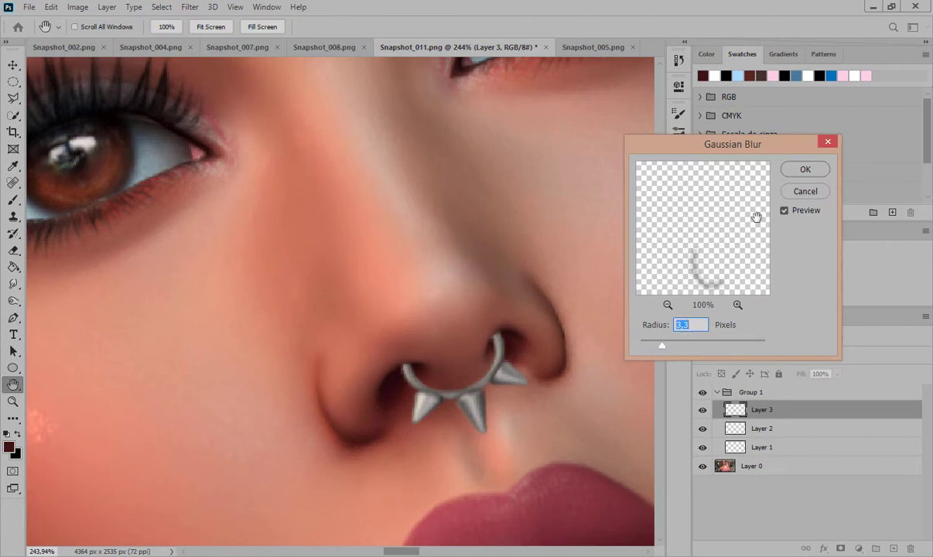
left_click(805, 168)
- Smooth the nostril edges on Layer 0 with a small Smudge brush of 7 to 10 px while Group 1 is hidden, and show the group again
left_click(750, 465)
left_click(13, 301)
left_click(15, 284)
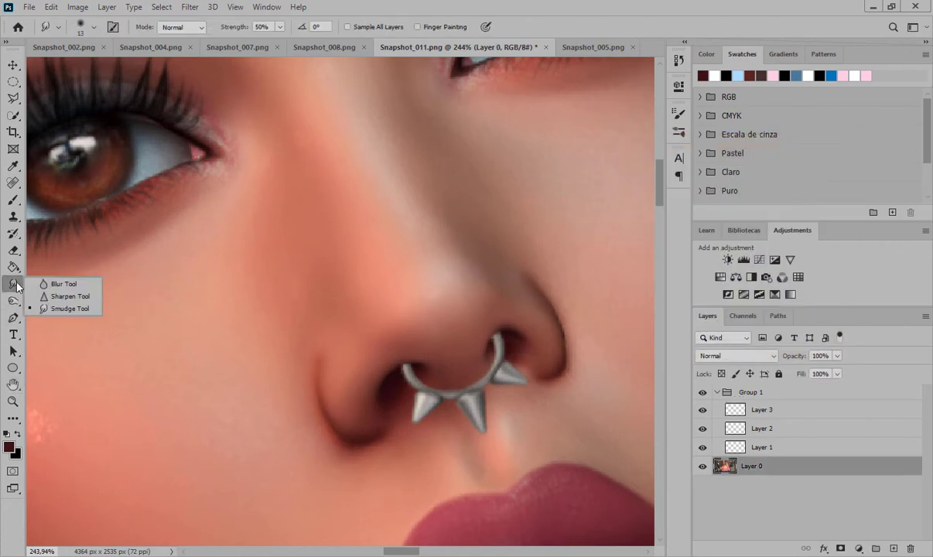
left_click(61, 310)
left_click_drag(280, 334, 276, 332)
left_click(702, 392)
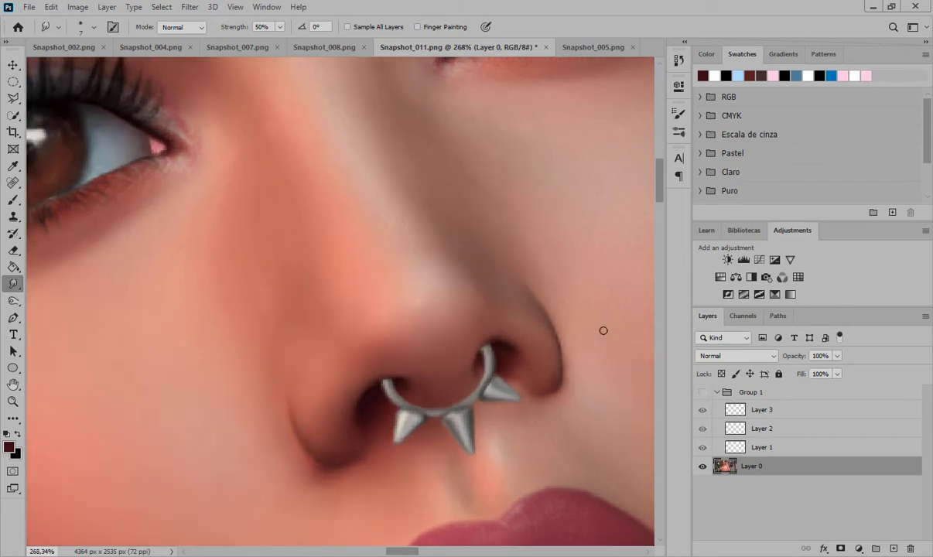
scroll(602, 327, "up", 2)
right_click(518, 288, "alt")
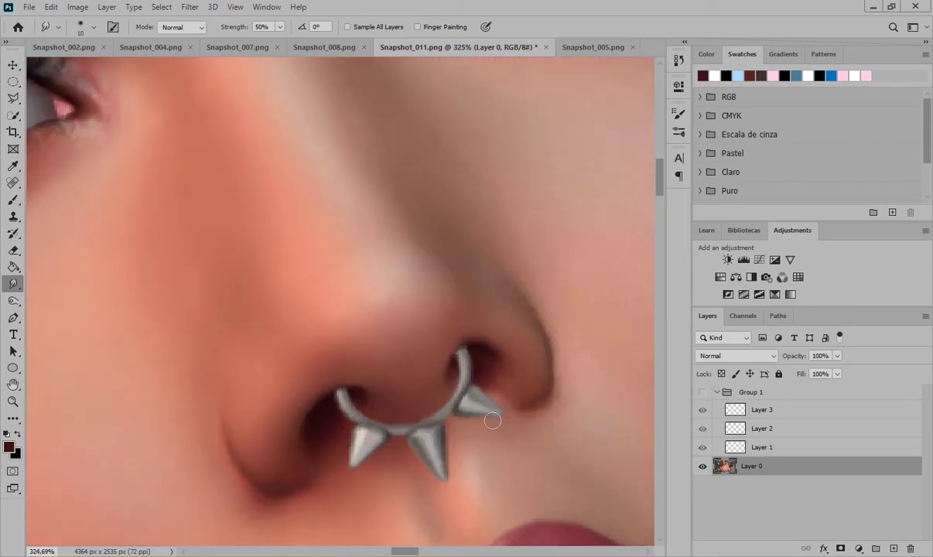
left_click(702, 392)
scroll(561, 358, "down", 4)
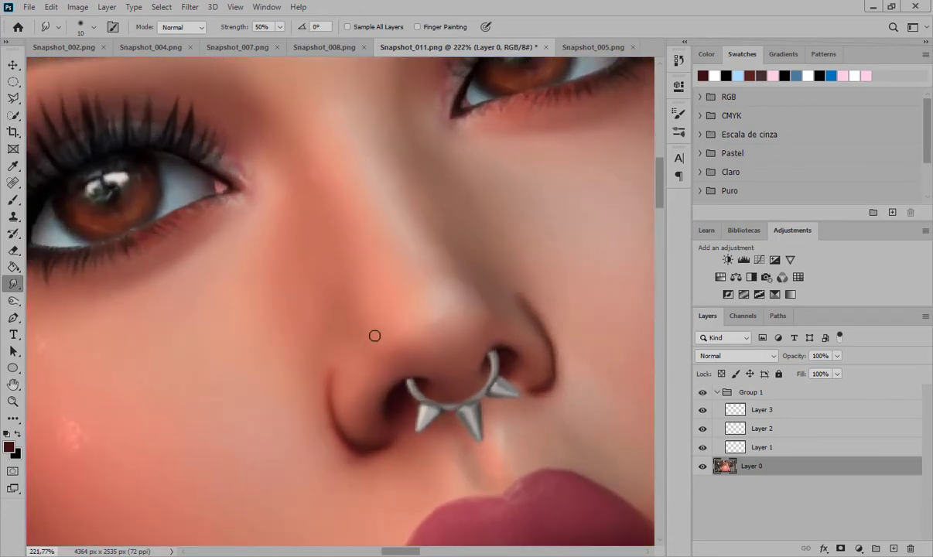
- Try a lower opacity of about 22% on the nostril contour layer, Layer 3, and compare with Group 1 hidden
left_click(764, 410)
left_click(766, 356)
left_click(727, 398)
mouse_move(836, 356)
left_mouse_down()
mouse_move(822, 375)
mouse_move(793, 376)
left_mouse_up()
left_click(702, 393)
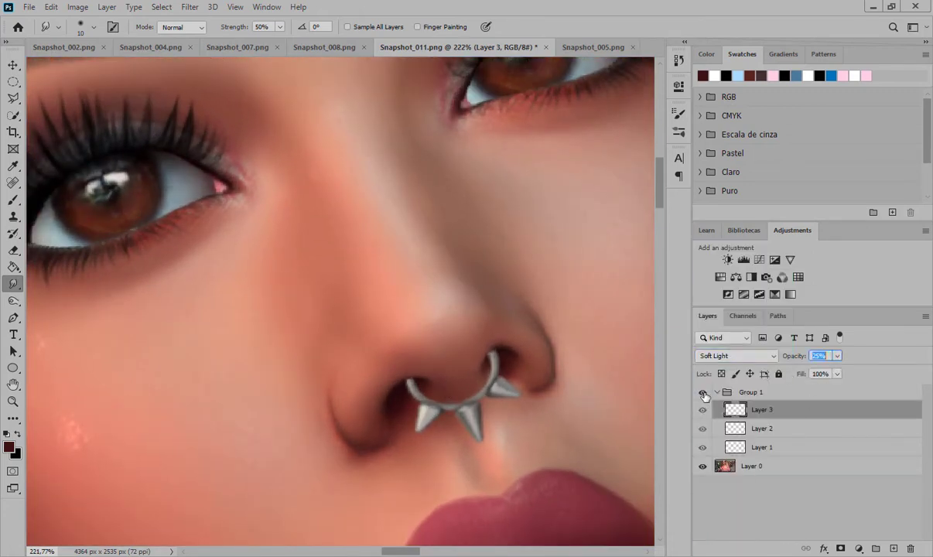
left_click(702, 393)
- Keep Layer 3 in Soft Light, set its opacity to 50% and check the nostril contours against the whole face
left_click(773, 356)
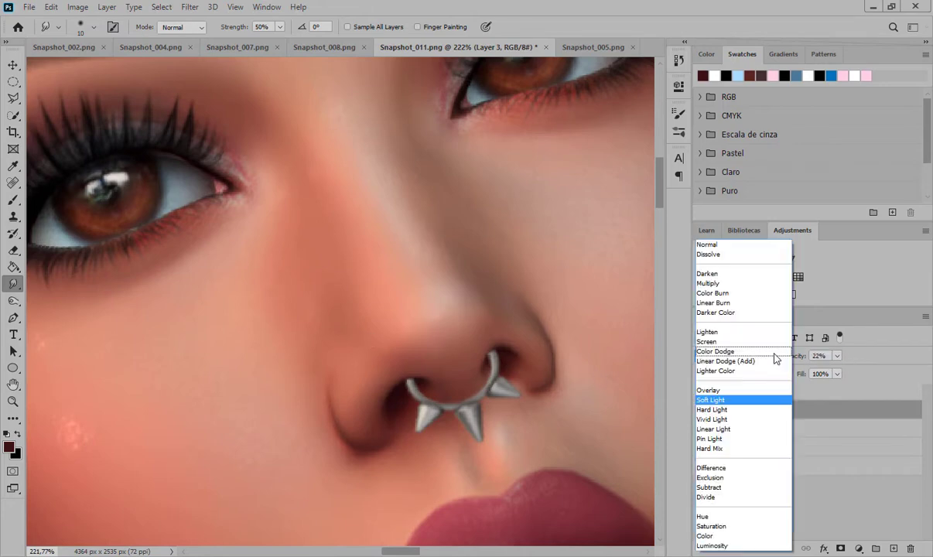
left_click(725, 399)
left_click_drag(837, 356, 848, 371)
key("v")
scroll(229, 309, "down", 12)
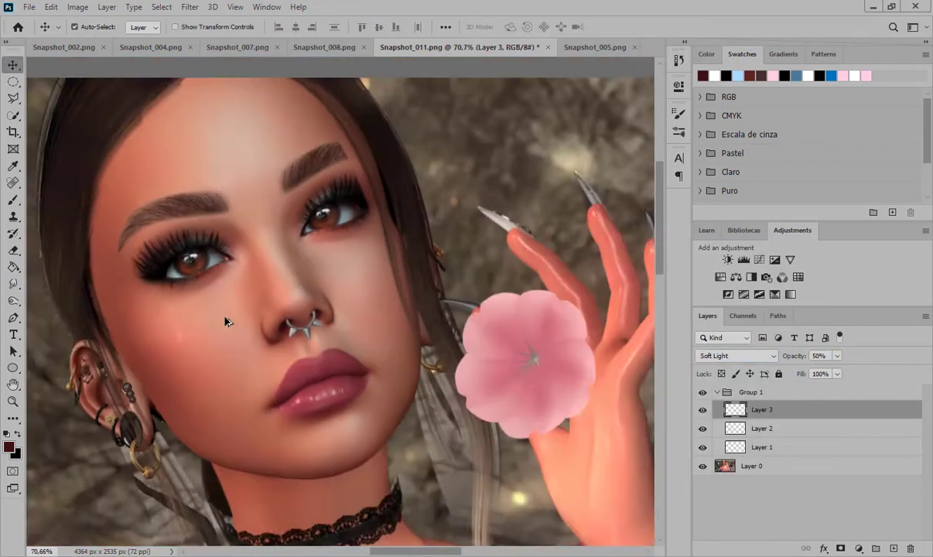
scroll(225, 294, "up", 9)
scroll(300, 202, "down", 4)
scroll(349, 389, "up", 4)
scroll(320, 190, "up", 4)
scroll(319, 190, "down", 10)
- Add a new layer and paint thin dark maroon contour lines along the nose bridge and around the tip with a 5 px brush
scroll(296, 119, "up", 8)
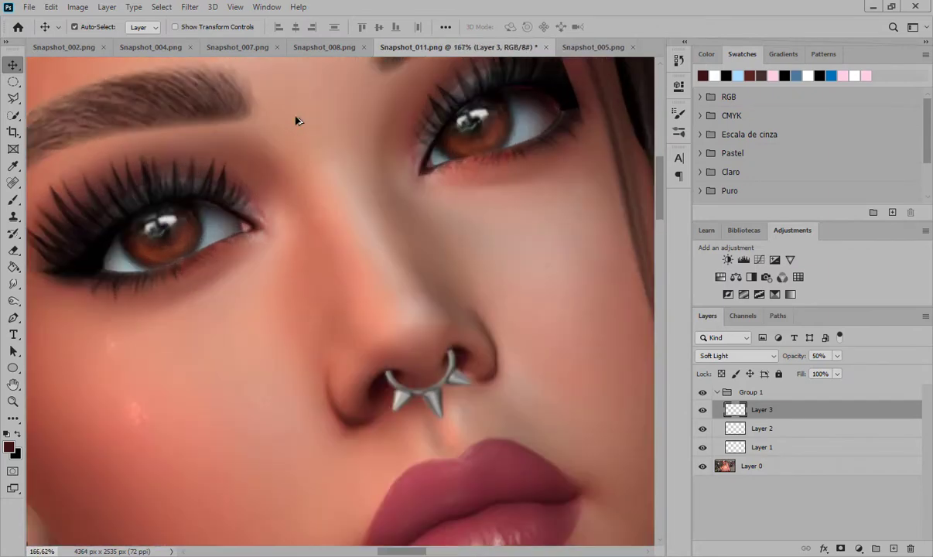
left_click(893, 548)
left_click(16, 199)
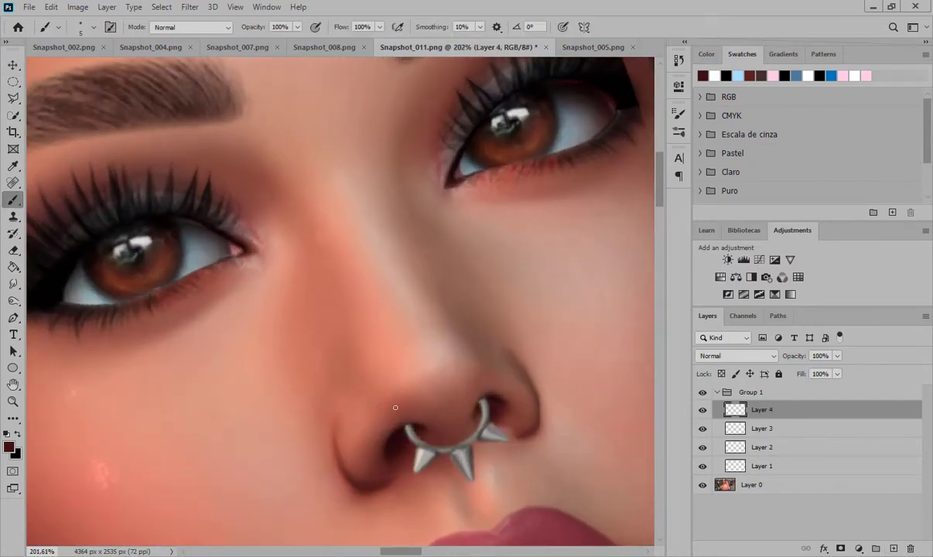
mouse_move(405, 413)
left_mouse_down()
mouse_move(250, 164)
mouse_move(116, 147)
left_mouse_up()
mouse_move(484, 381)
left_mouse_down()
mouse_move(392, 222)
mouse_move(439, 62)
left_mouse_up()
left_click_drag(414, 343, 477, 334)
- Set the nose contour layer, Layer 4, to Soft Light and soften its strokes with a Gaussian Blur
scroll(400, 252, "down", 6)
left_click(741, 356)
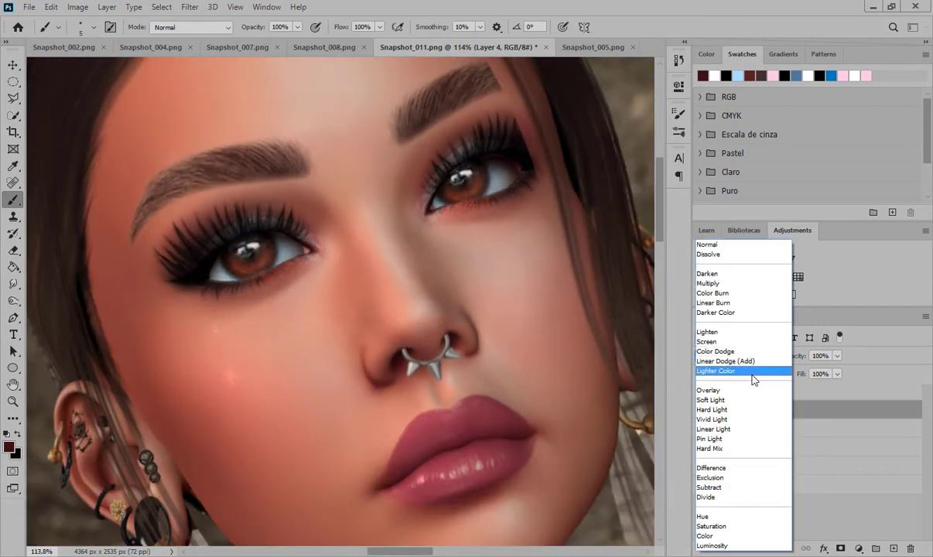
left_click(746, 398)
left_click(188, 7)
mouse_move(198, 154)
left_click(141, 202)
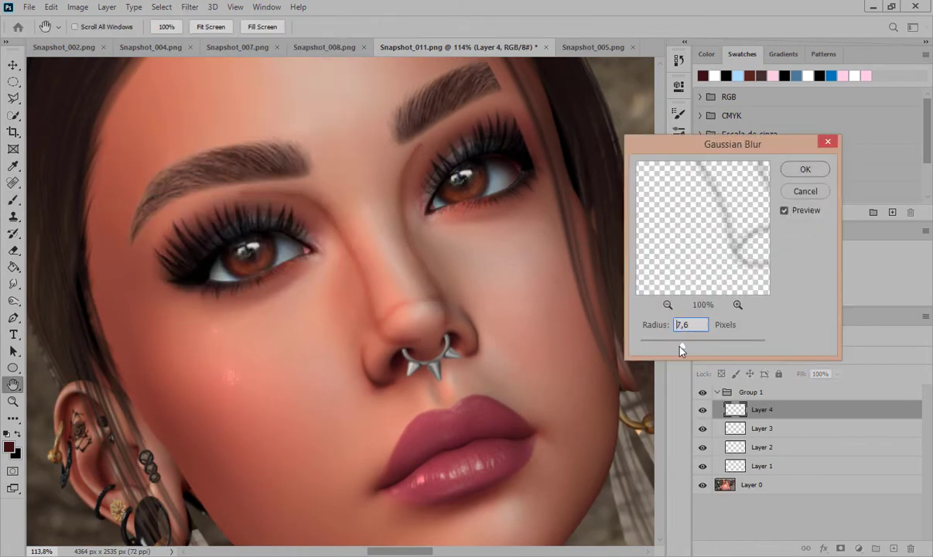
left_click_drag(679, 345, 684, 345)
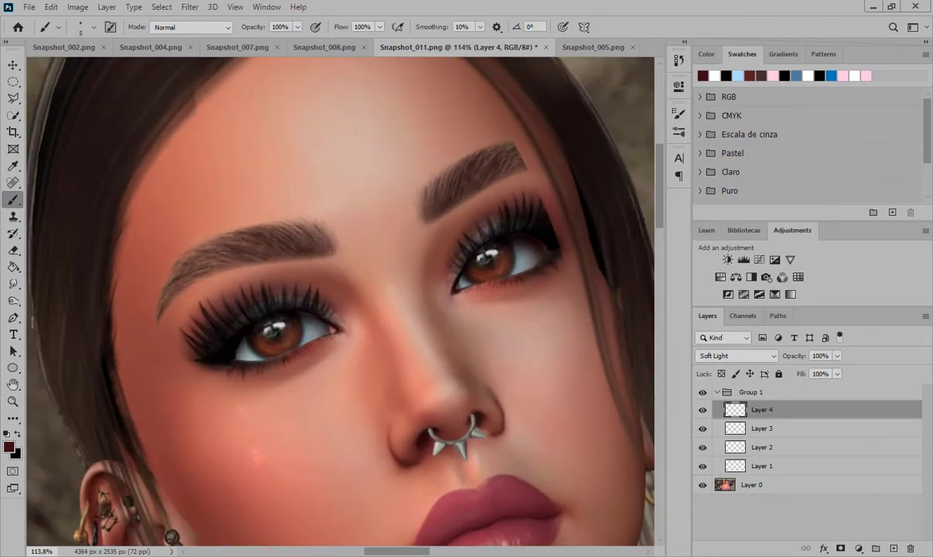
- Add a new layer and paint white highlights along the nose bridge and on the nose tip with the 5 px brush
key("ctrl+shift+alt+n")
key("d")
key("x")
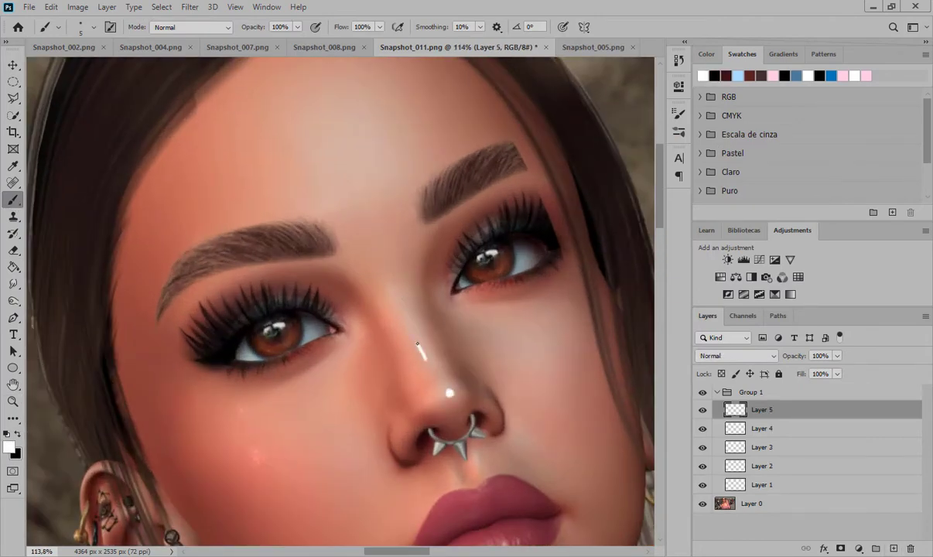
- Try the Soft Light blend mode and a Gaussian Blur of about 6.2 pixels on the nose highlights of Layer 5
left_click(777, 355)
left_click(740, 403)
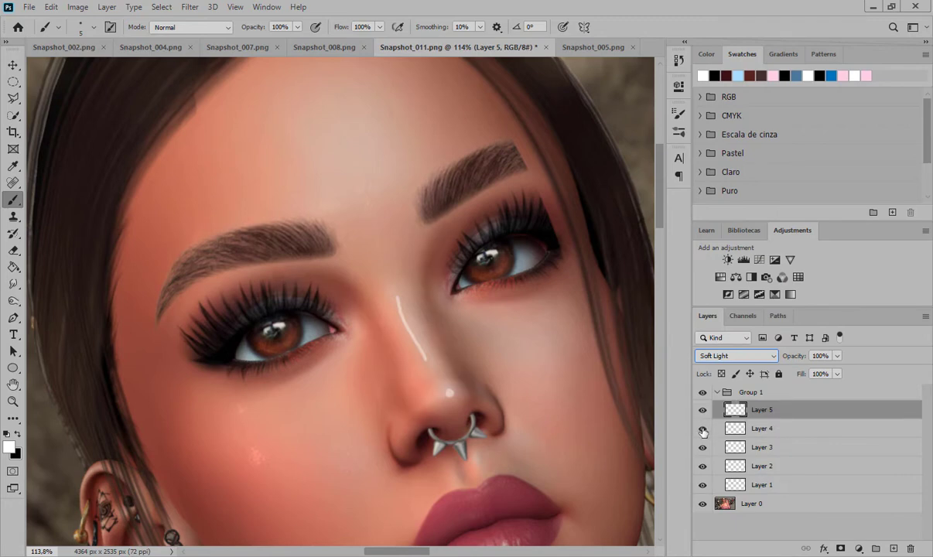
left_click(190, 7)
left_click(140, 210)
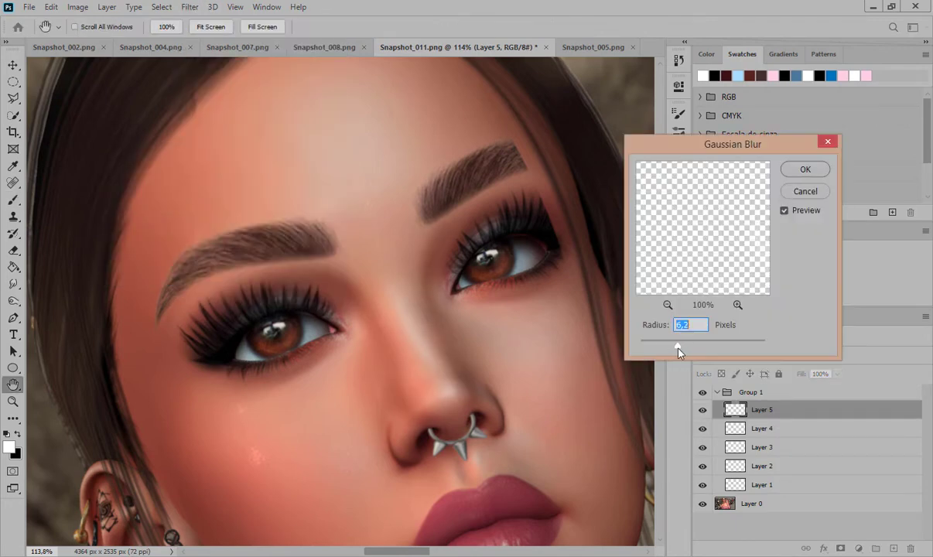
left_click(804, 191)
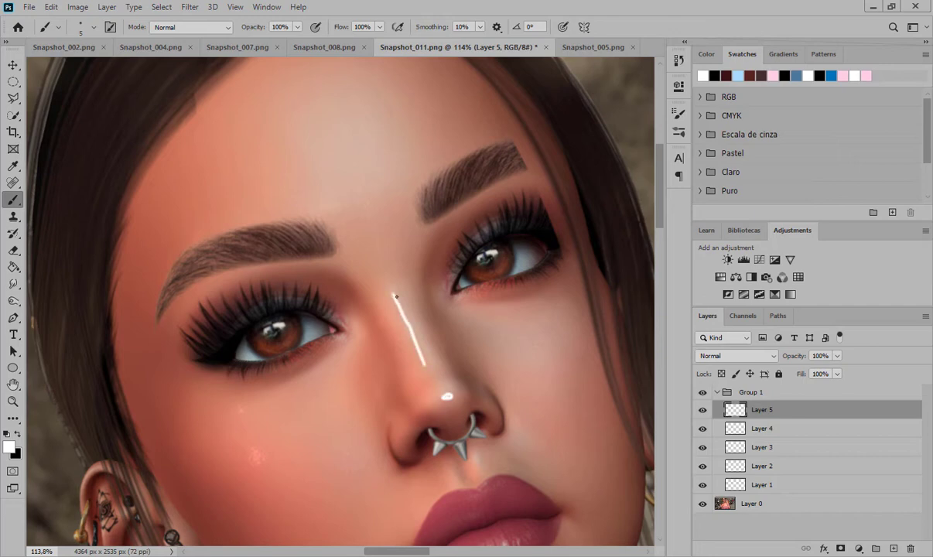
- Apply a Gaussian Blur of about 7.4 pixels to the white nose highlights on Layer 5 in Normal mode and set the layer's opacity to 72%
left_click(189, 7)
mouse_move(209, 154)
left_click(141, 202)
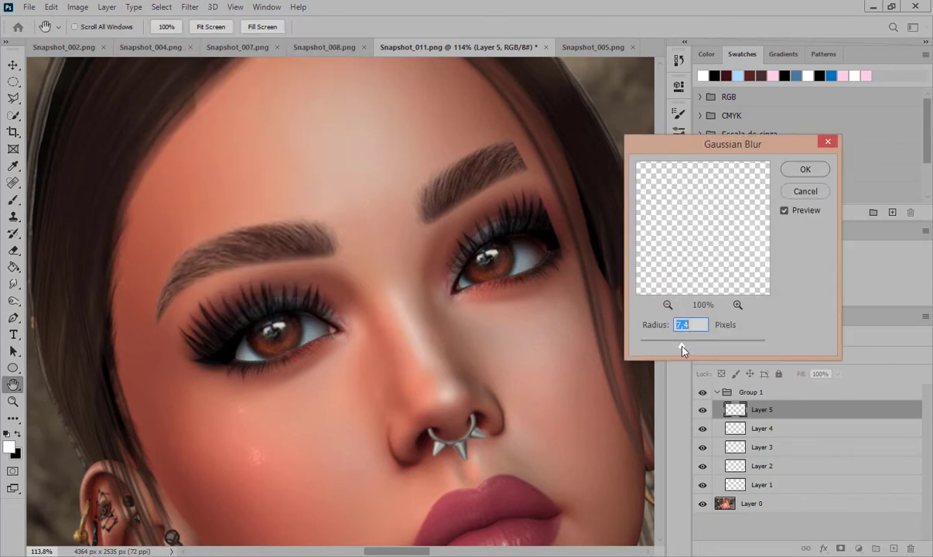
left_click(804, 169)
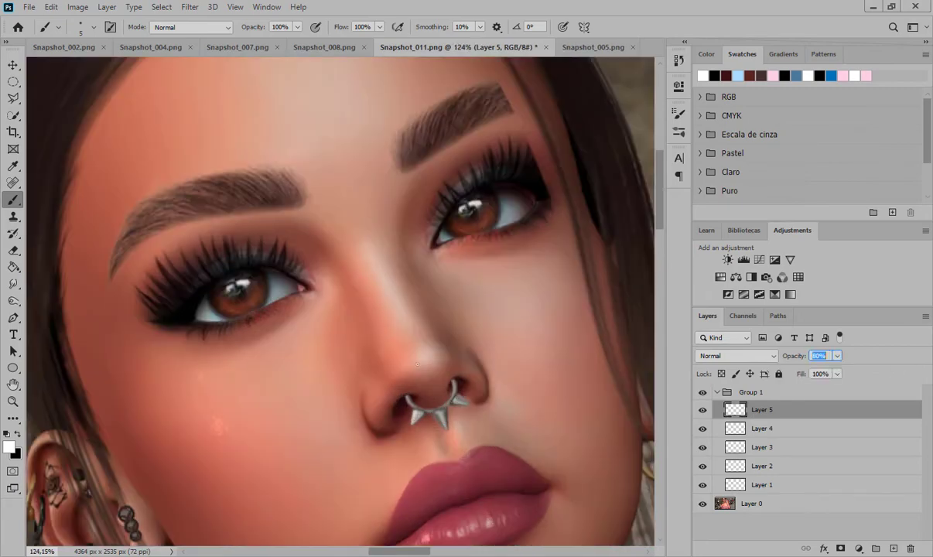
left_click(13, 65)
scroll(288, 237, "down", 5)
scroll(280, 255, "up", 4)
- Add a new layer and outline the septum ring and its spikes in black with a 2 px brush, undoing stray strokes
left_click(13, 401)
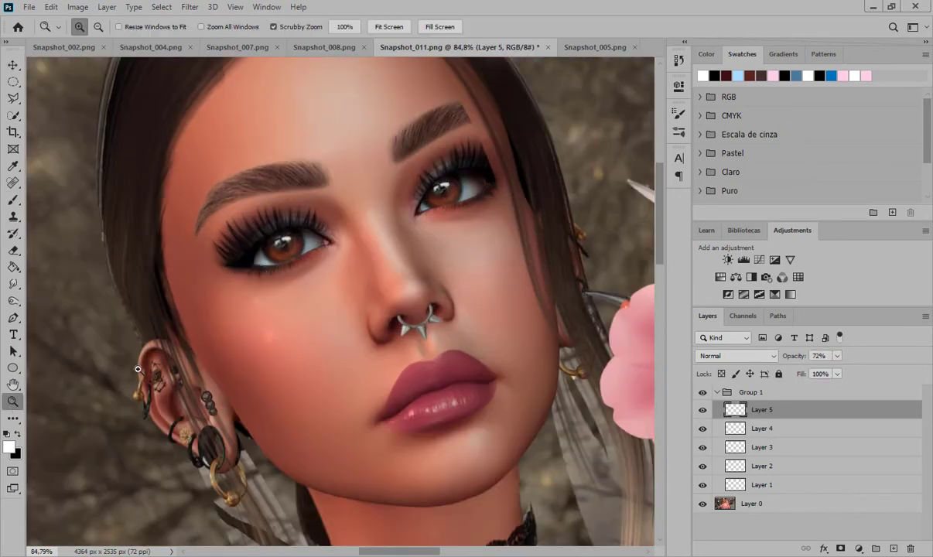
key("ctrl+minus")
key("ctrl+plus")
left_click(474, 421)
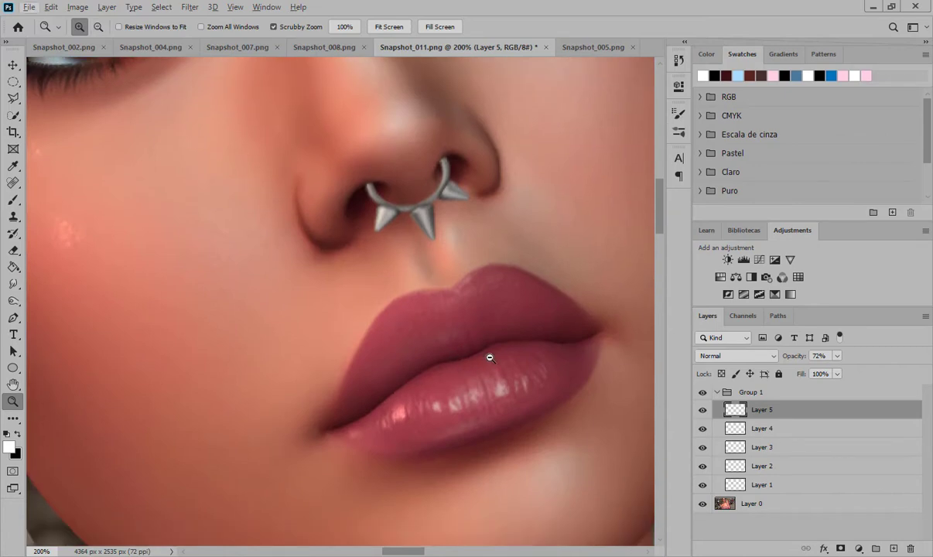
scroll(470, 290, "up", 3)
scroll(465, 268, "up", 1)
key("ctrl+alt+shift+n")
scroll(401, 373, "up", 8)
left_click(13, 200)
key("x")
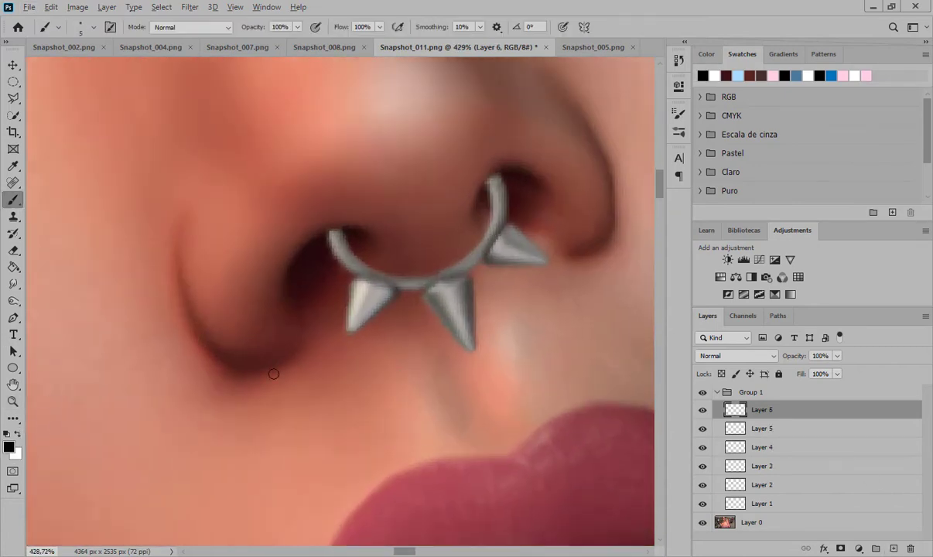
right_click(467, 227, "alt")
scroll(504, 199, "up", 2)
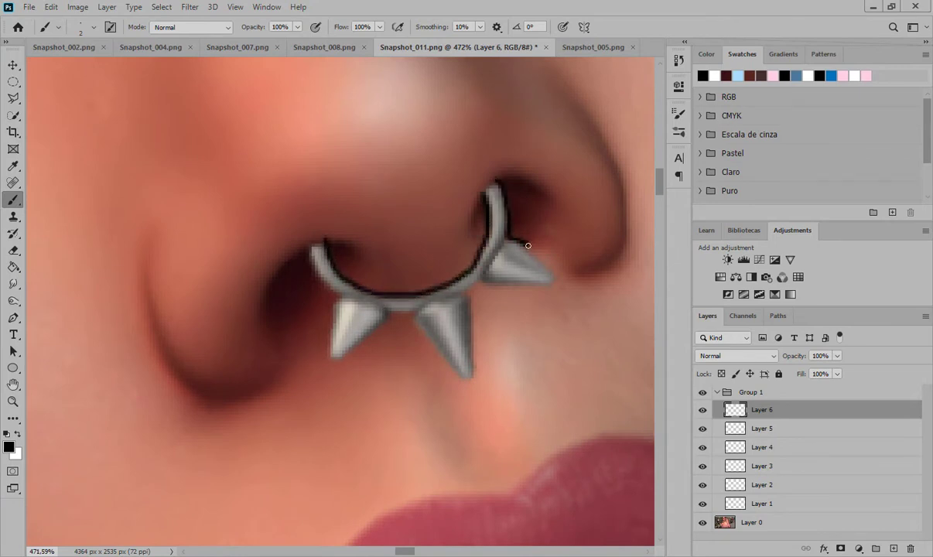
key("ctrl+z")
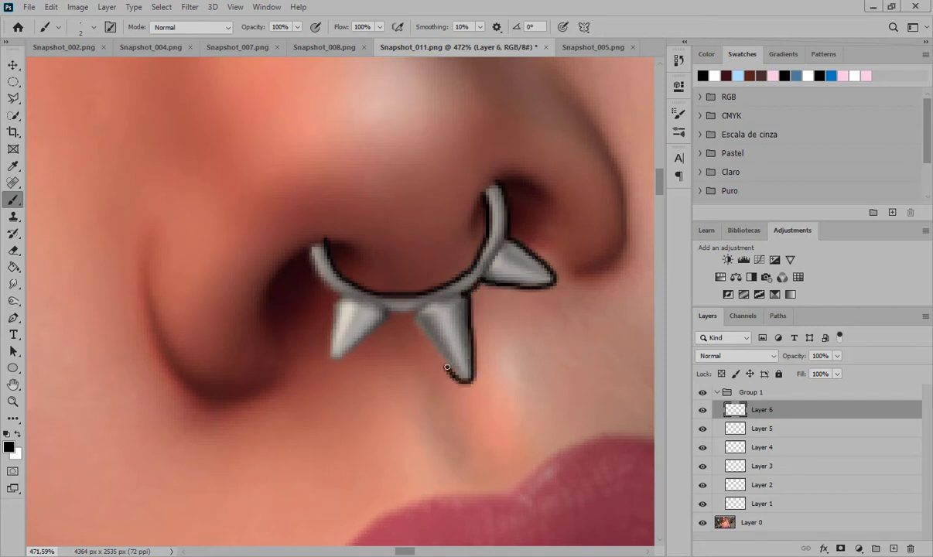
key("ctrl+z")
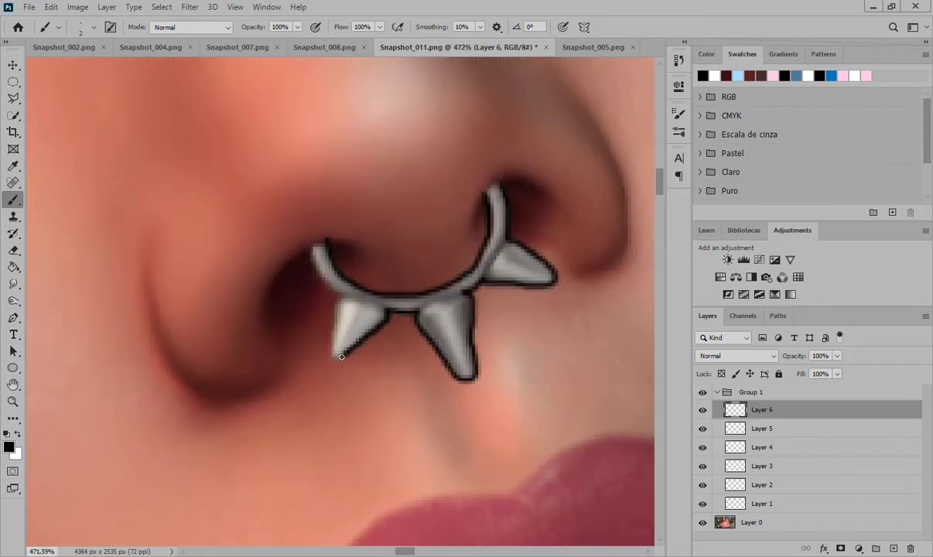
- Try the Soft Light blend mode and a blur on the septum ring outline layer, Layer 6
scroll(514, 251, "down", 8)
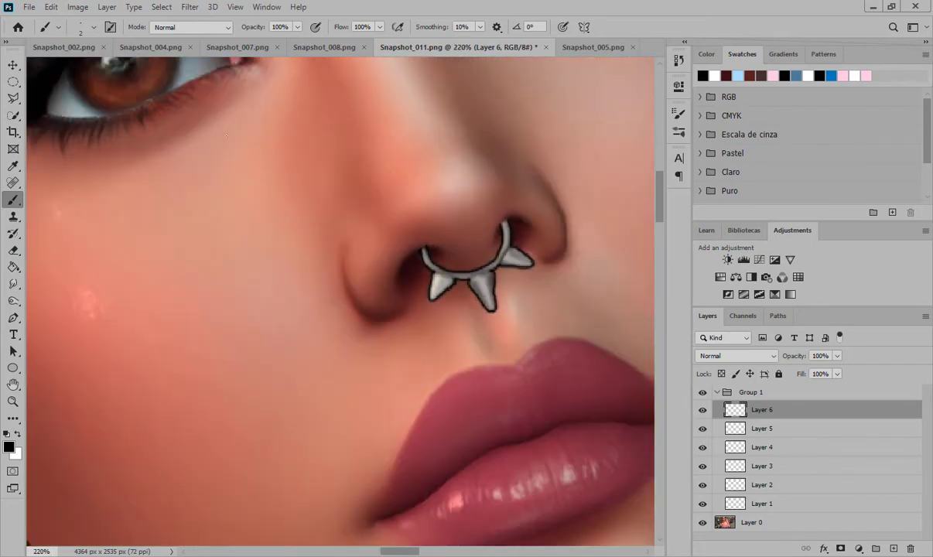
left_click(746, 354)
left_click(708, 394)
left_click(189, 6)
mouse_move(209, 150)
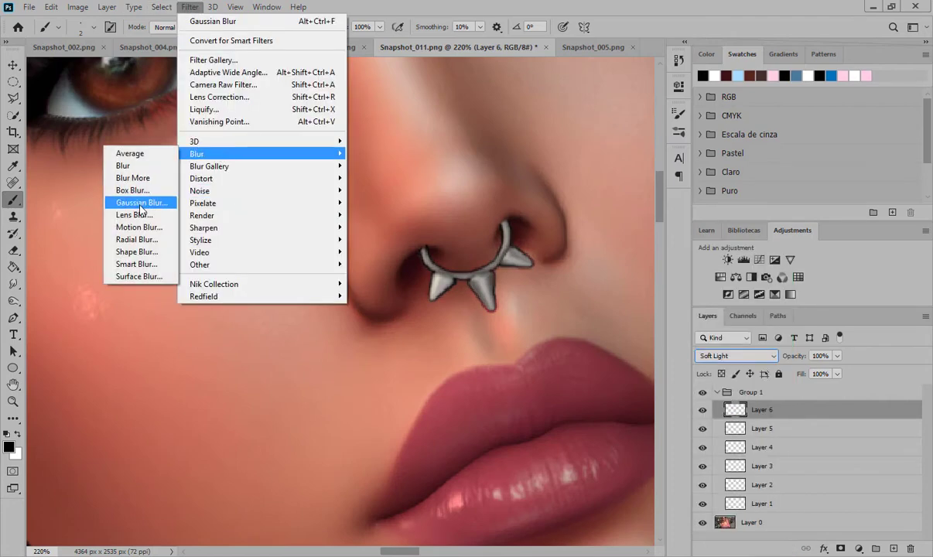
left_click(127, 191)
key("Return")
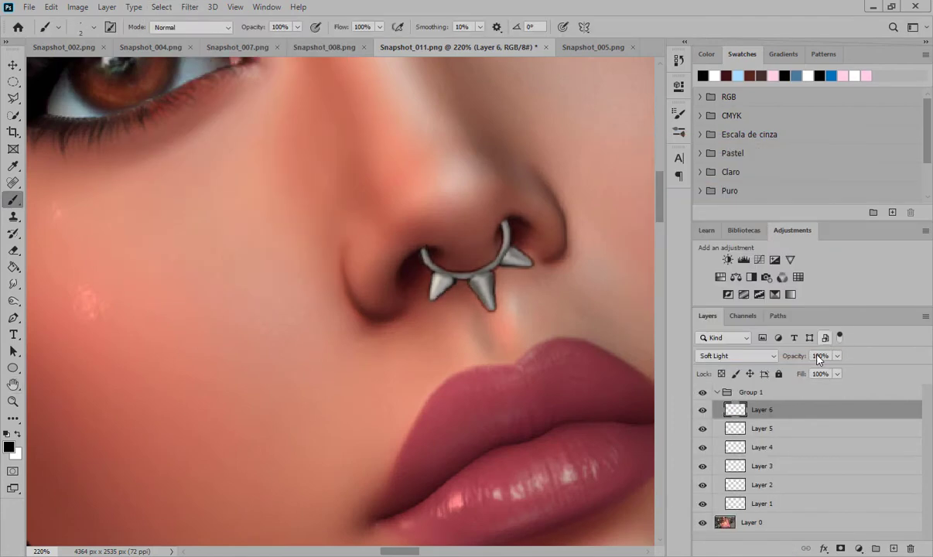
- Set Layer 6 to Overlay, apply a Gaussian Blur with a 2.0 pixel radius and compare the ring with the layer hidden
left_click(739, 355)
left_click(732, 387)
left_click(190, 6)
mouse_move(211, 153)
left_click(139, 202)
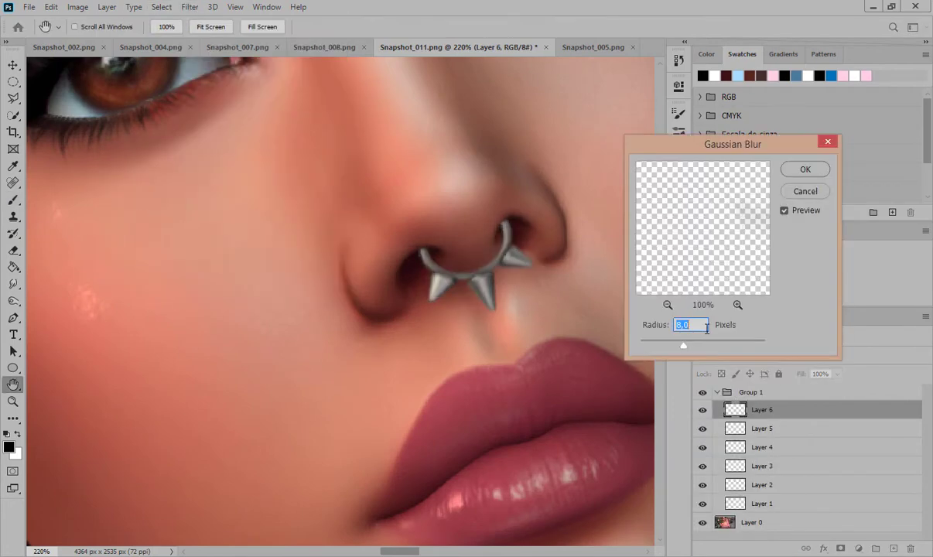
left_click_drag(681, 346, 652, 348)
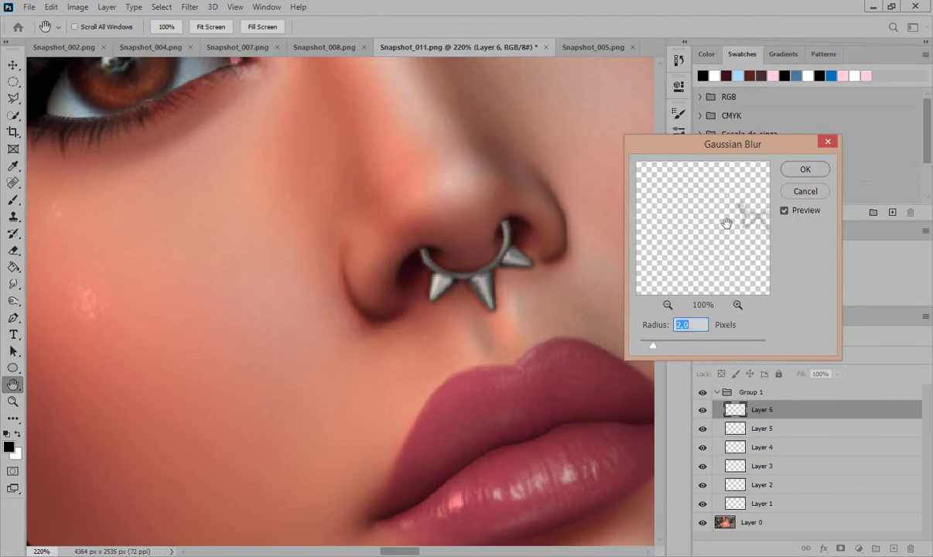
left_click(801, 171)
scroll(534, 247, "down", 14)
left_click(702, 410)
left_click(702, 409)
- Add a new layer and paint white highlights on the septum ring and its three spikes with the 2 px brush
scroll(460, 151, "up", 20)
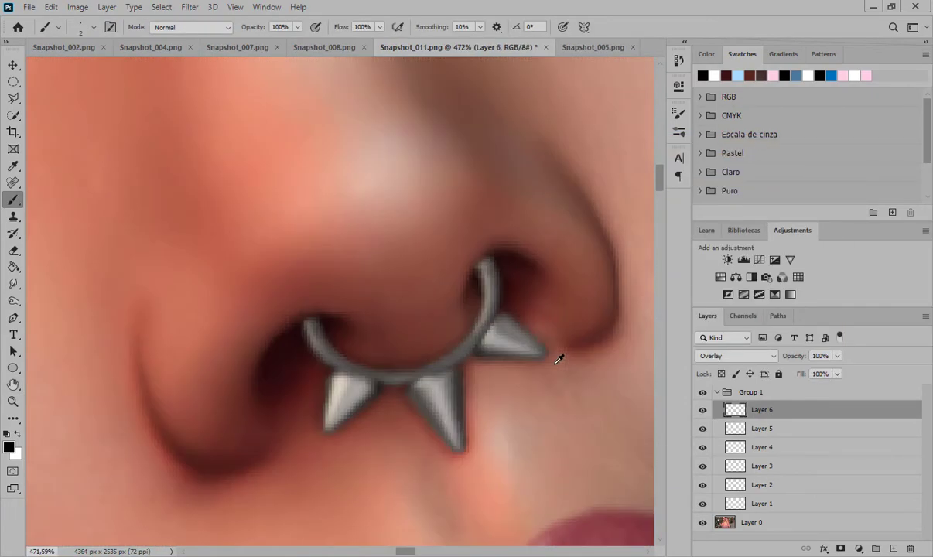
key("ctrl+shift+alt+n")
key("x")
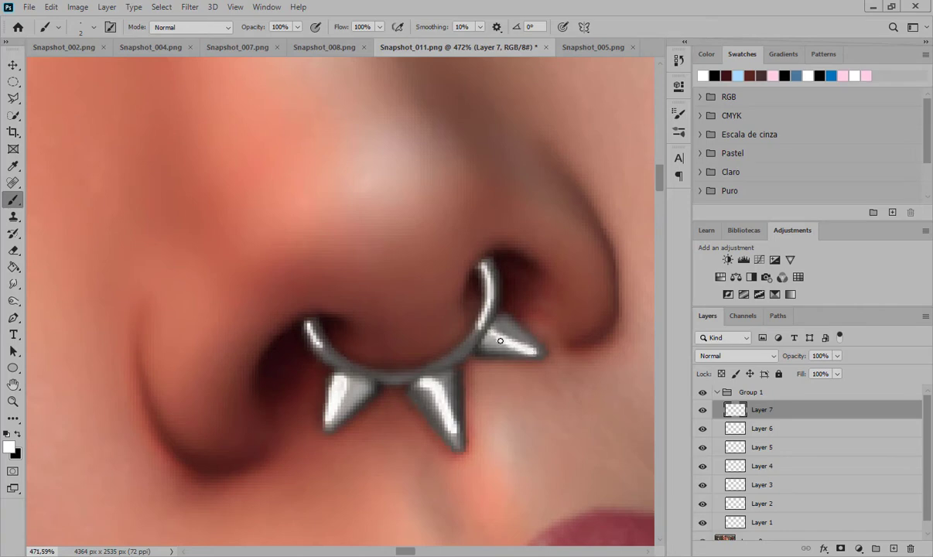
- Set the ring highlight layer, Layer 7, to Overlay and soften its strokes with a Gaussian Blur
key("ctrl+minus")
key("ctrl+minus")
key("ctrl+minus")
left_click(735, 356)
left_click(719, 387)
left_click(189, 7)
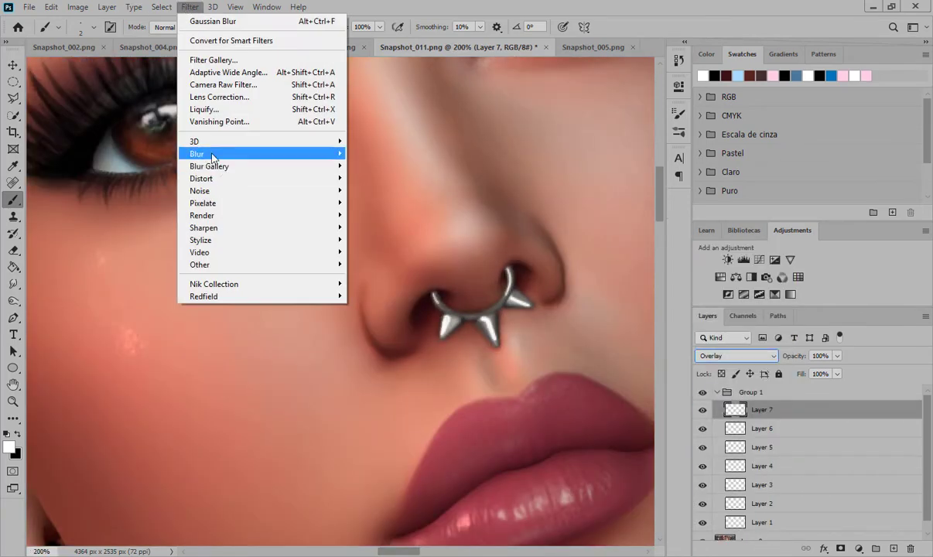
left_click(128, 196)
left_click(791, 169)
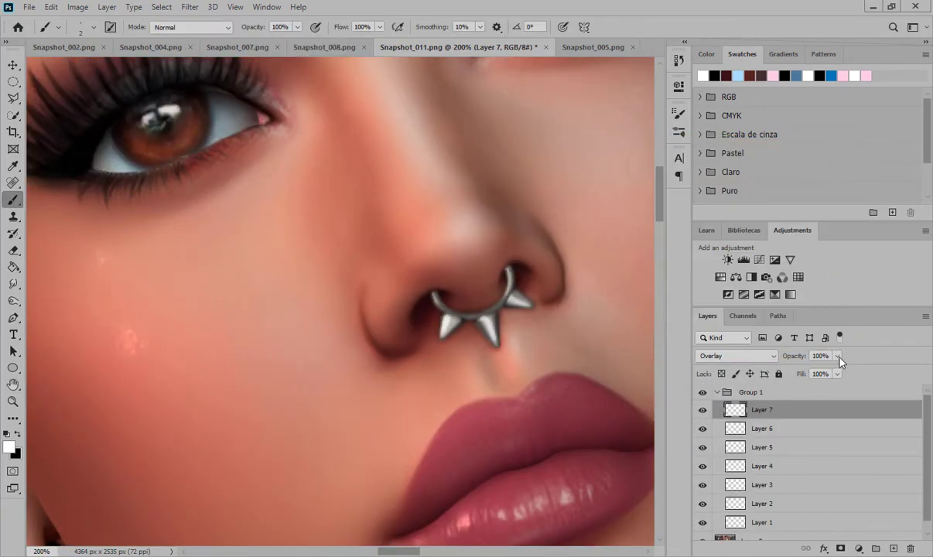
left_click(876, 385)
scroll(515, 310, "down", 12)
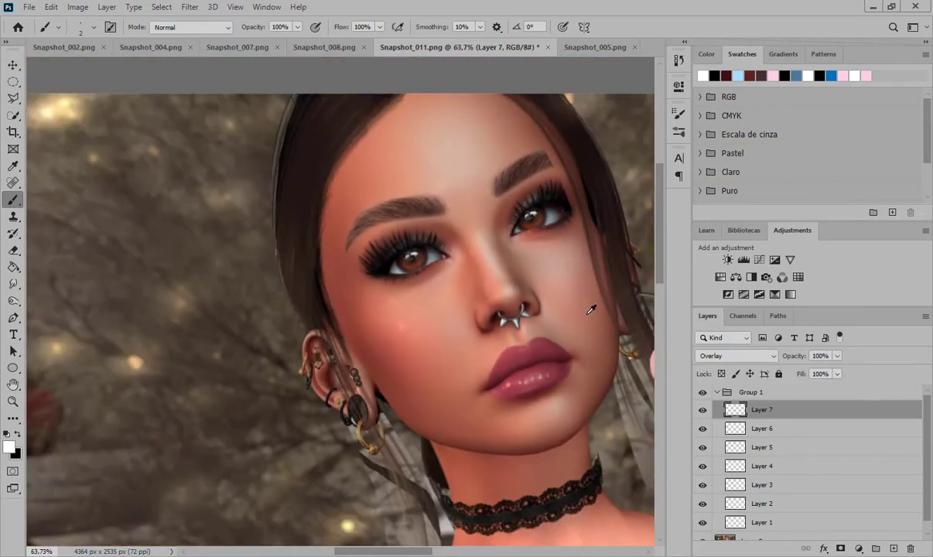
- Add a new layer above the ring highlights and smooth the lip contours on Layer 0 with a 10 px Smudge brush
scroll(571, 356, "up", 15)
scroll(358, 303, "up", 2)
scroll(774, 479, "down", 2)
left_click(761, 530)
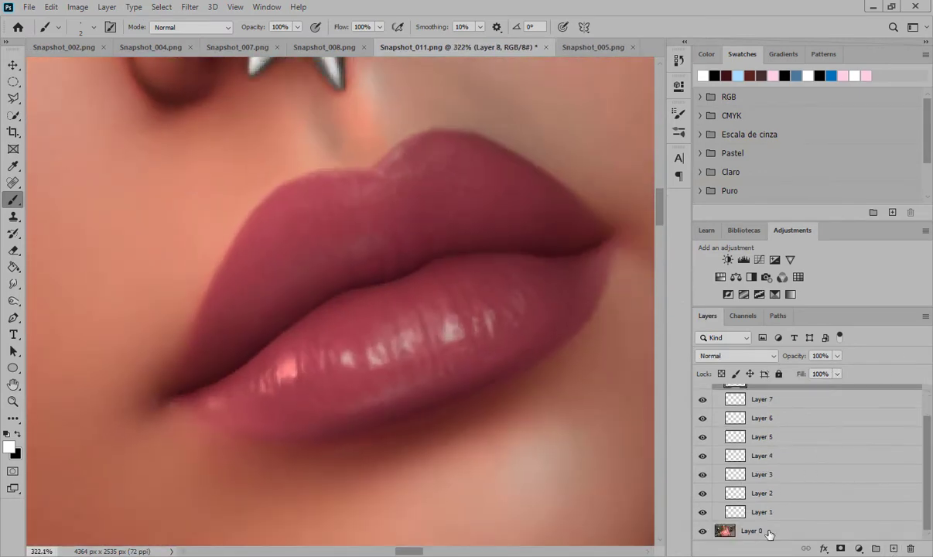
left_click(13, 284)
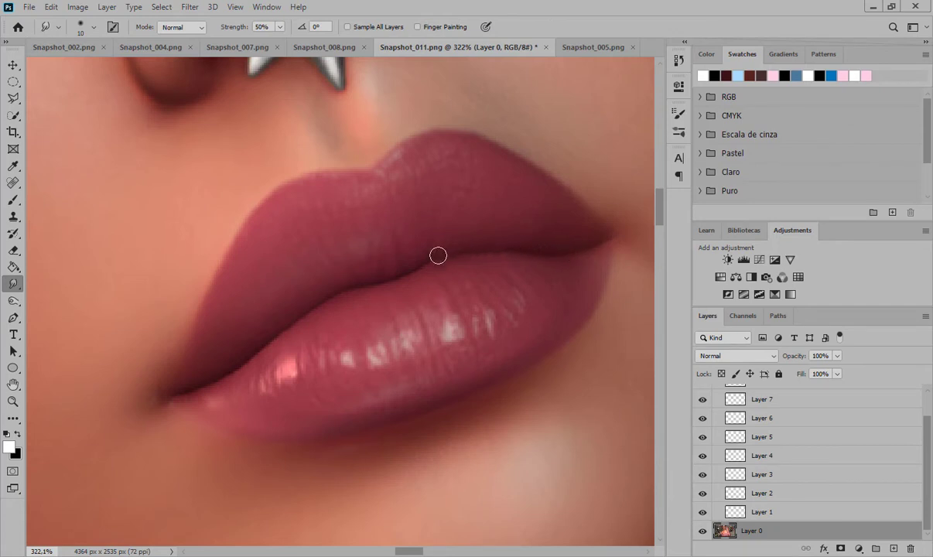
scroll(572, 223, "down", 3)
scroll(572, 223, "up", 3)
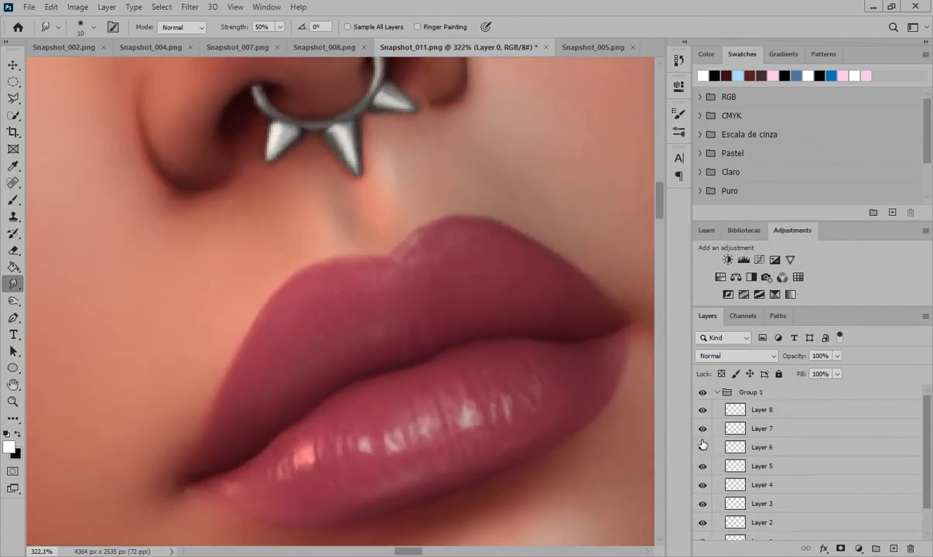
- Fine-tune the opacity of the ring outline layer, Layer 6, and select Layer 8
left_click(742, 447)
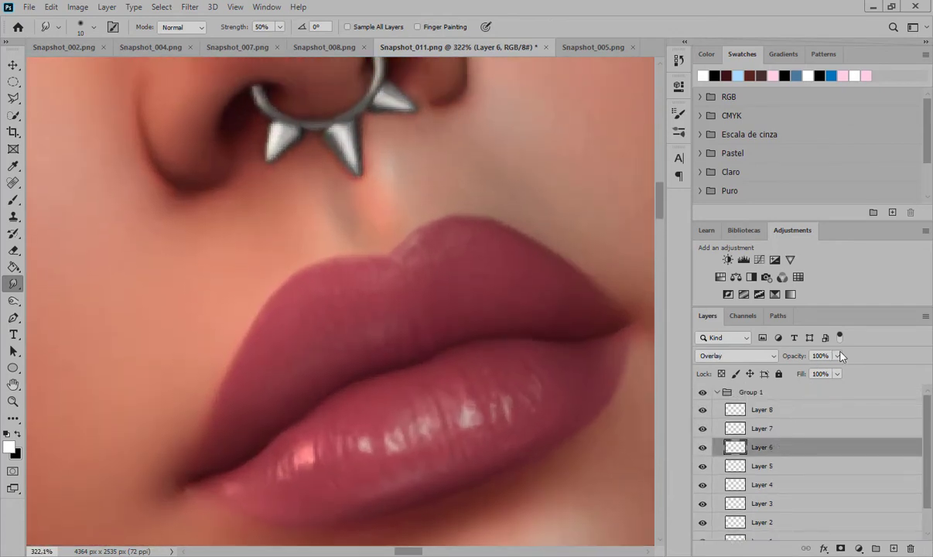
left_click_drag(821, 370, 829, 369)
left_click(781, 409)
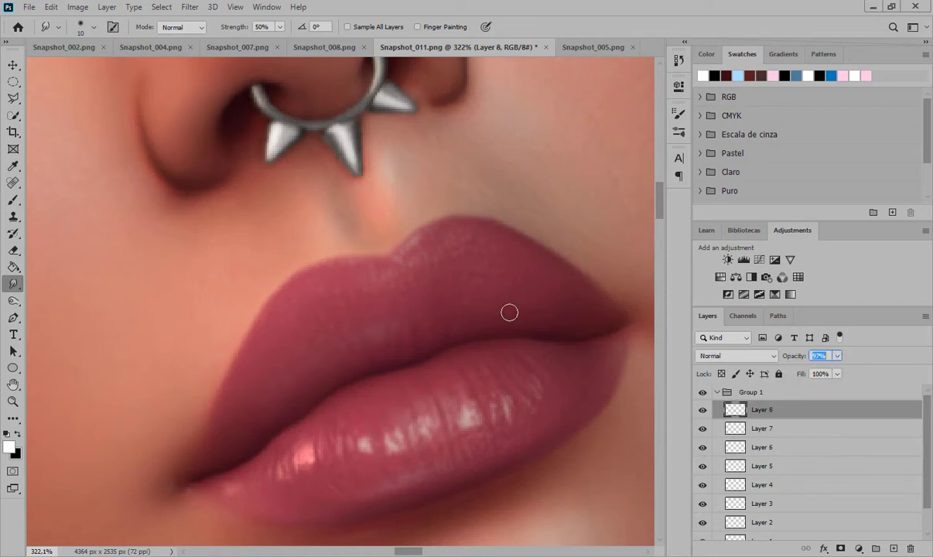
- Try shading the lips on Layer 8 by painting black along the upper arc of a circular selection with a soft 77 px brush
left_click_drag(660, 207, 661, 220)
scroll(528, 174, "down", 4)
left_click(13, 82)
scroll(337, 184, "down", 3)
scroll(621, 223, "up", 1)
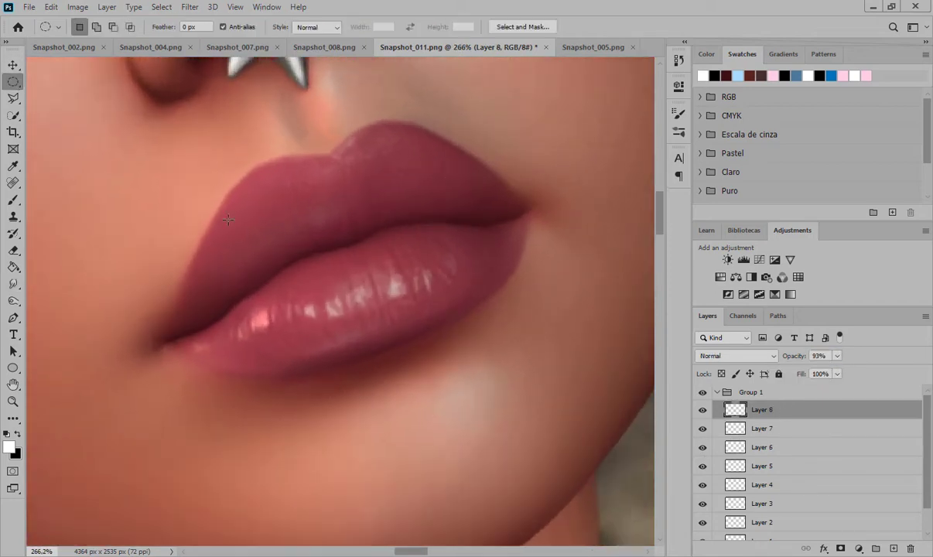
left_click_drag(224, 196, 635, 522)
mouse_move(486, 406)
left_mouse_down()
mouse_move(477, 382)
mouse_move(489, 413)
mouse_move(439, 270)
mouse_move(530, 491)
mouse_move(474, 375)
mouse_move(487, 402)
left_mouse_up()
key("b")
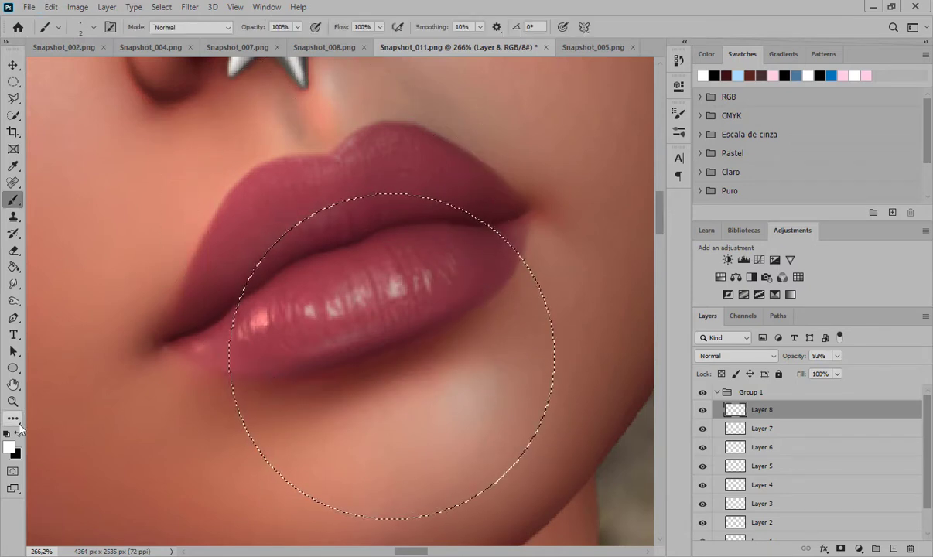
key("x")
left_click_drag(120, 273, 153, 270)
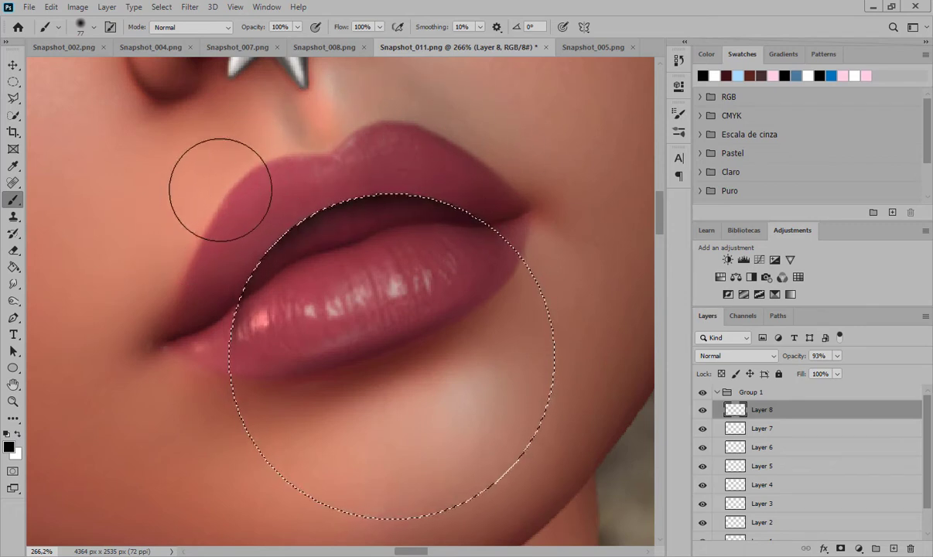
- Undo the accidental move on Layer 0 and the black lip shading, and return to the Brush on Layer 8
key("v")
left_click_drag(512, 249, 502, 240)
key("ctrl+z")
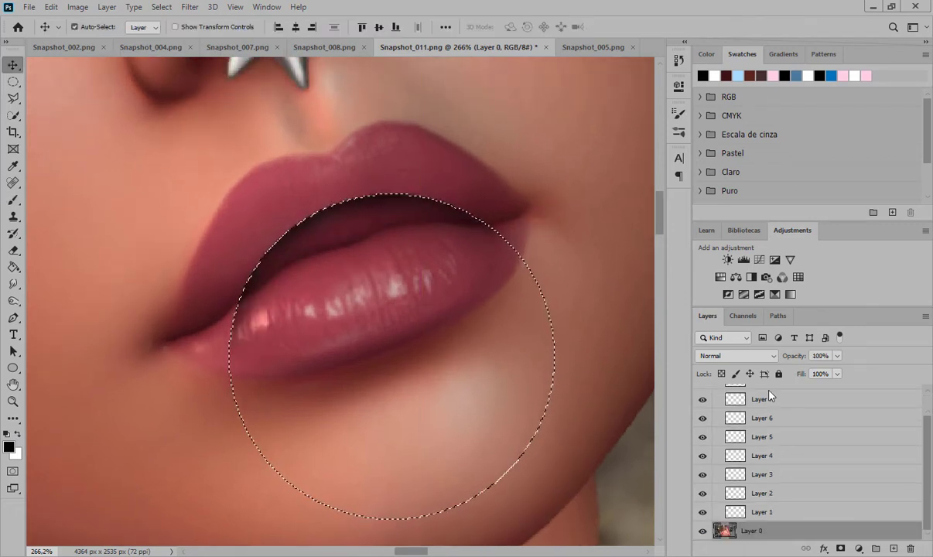
scroll(804, 405, "up", 2)
key("ctrl+z")
scroll(813, 410, "up", 2)
left_click(813, 410)
left_click(13, 200)
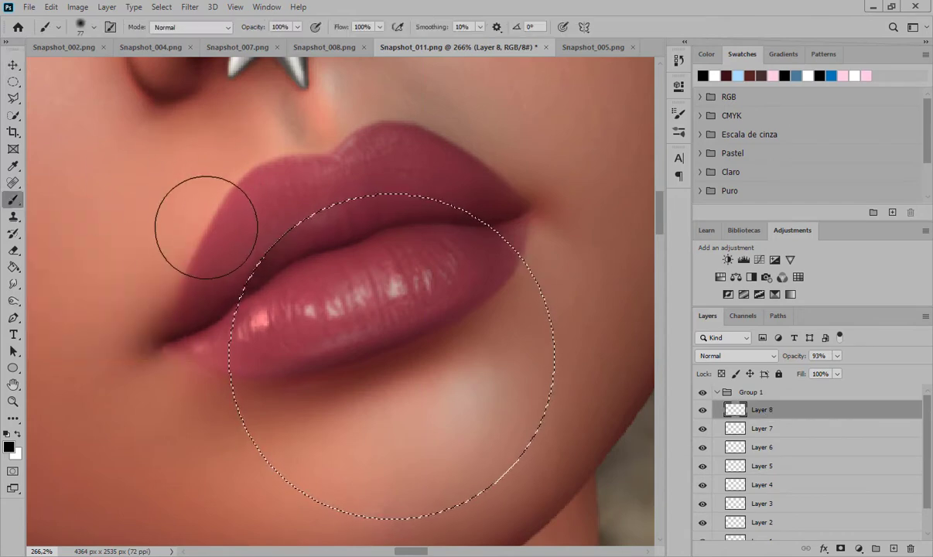
- Try repainting the black shading inside the circular selection over the lips, deselect, and undo the shading
mouse_move(205, 226)
left_mouse_down()
mouse_move(218, 189)
mouse_move(276, 154)
left_mouse_up()
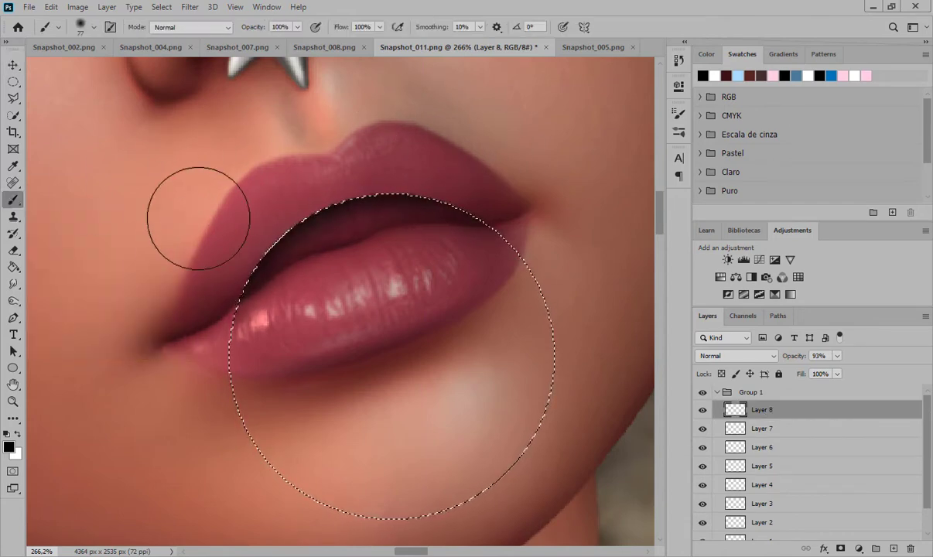
key("ctrl+s")
key("Escape")
key("ctrl+d")
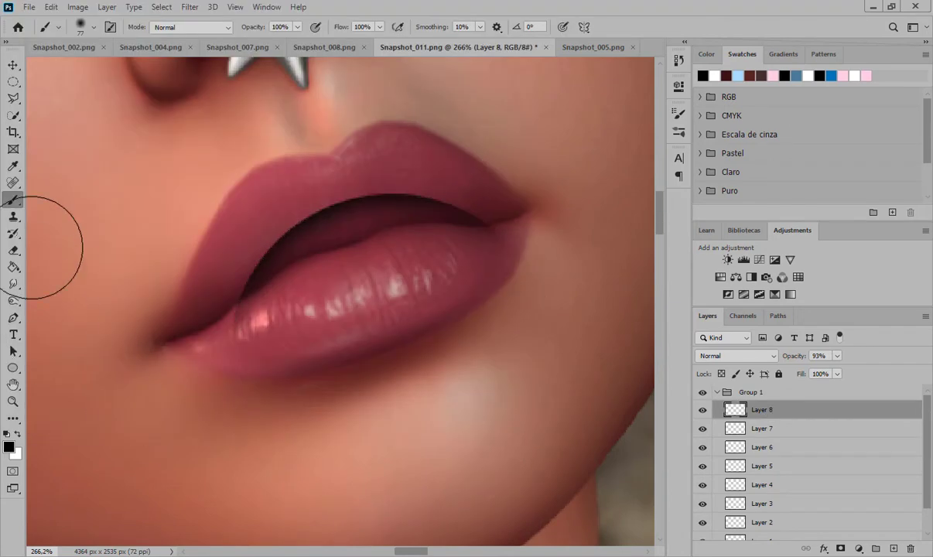
key("ctrl+z")
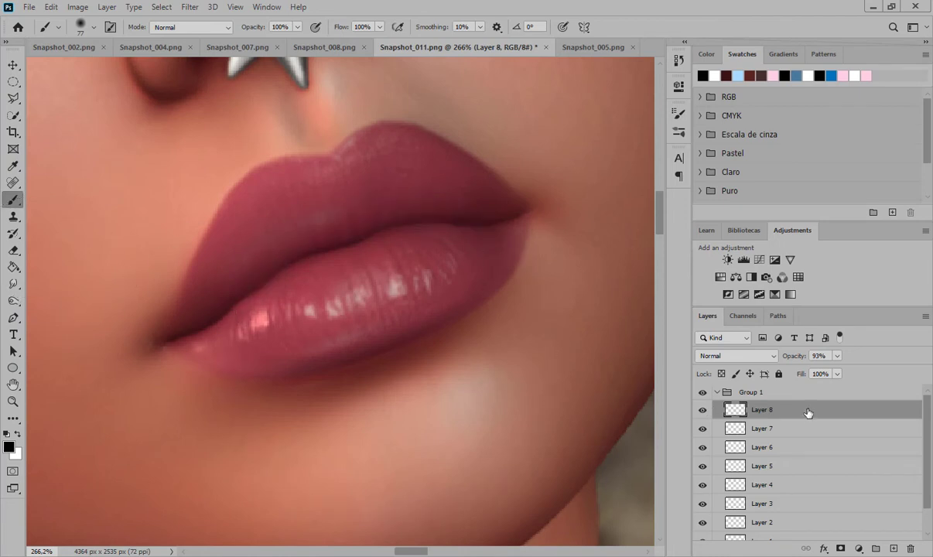
- Draw a curved Pen path along the lower edge of the bottom lip, from near one mouth corner to the other
left_click(18, 334)
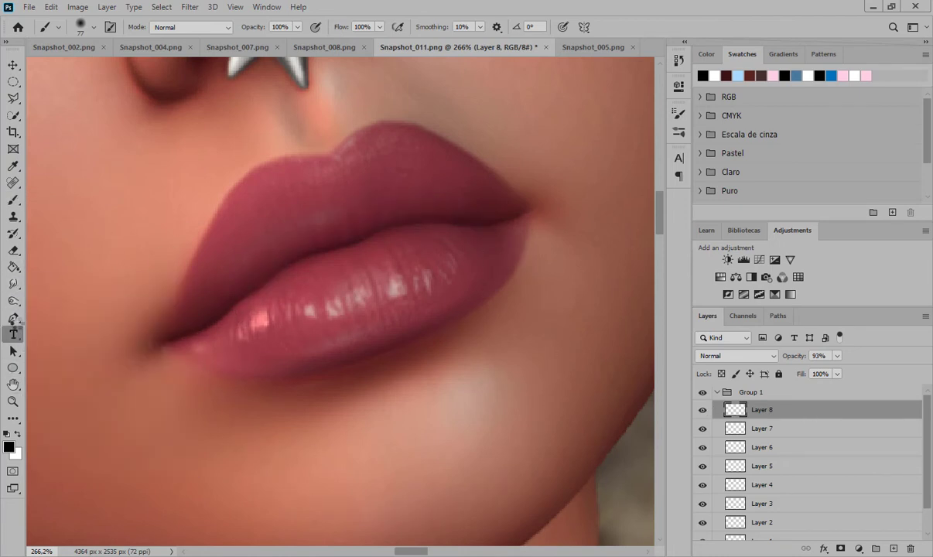
left_click(16, 318)
left_click(604, 495)
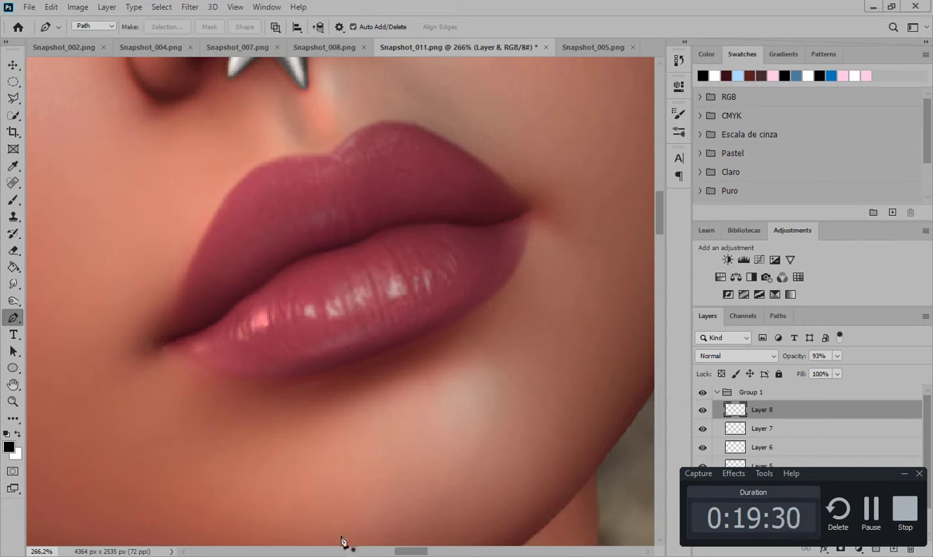
left_click(219, 374)
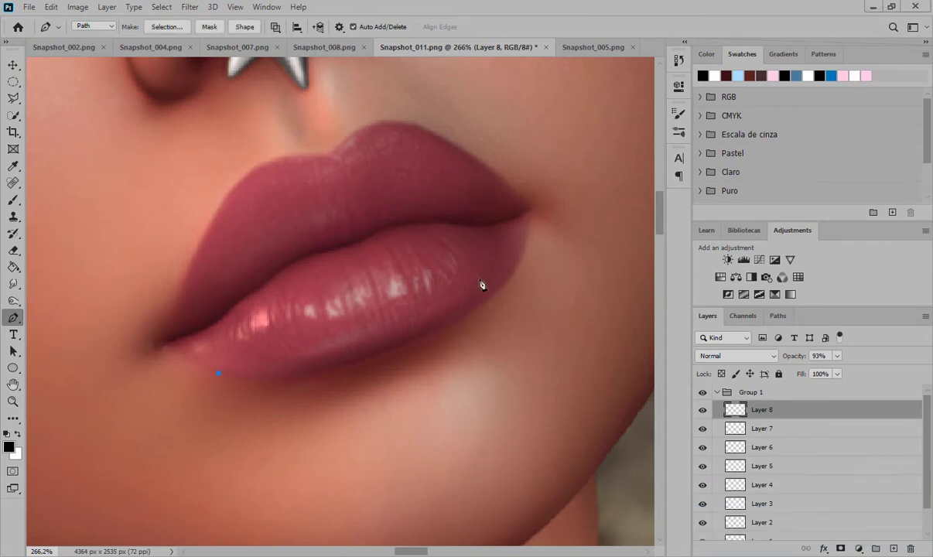
left_click_drag(408, 348, 405, 346)
left_click_drag(326, 384, 290, 402)
left_click_drag(477, 313, 531, 286)
- Stroke the lower lip path in black on Layer 8 with a soft 5 px brush and delete the path
left_click(13, 201)
left_click_drag(350, 285, 287, 291)
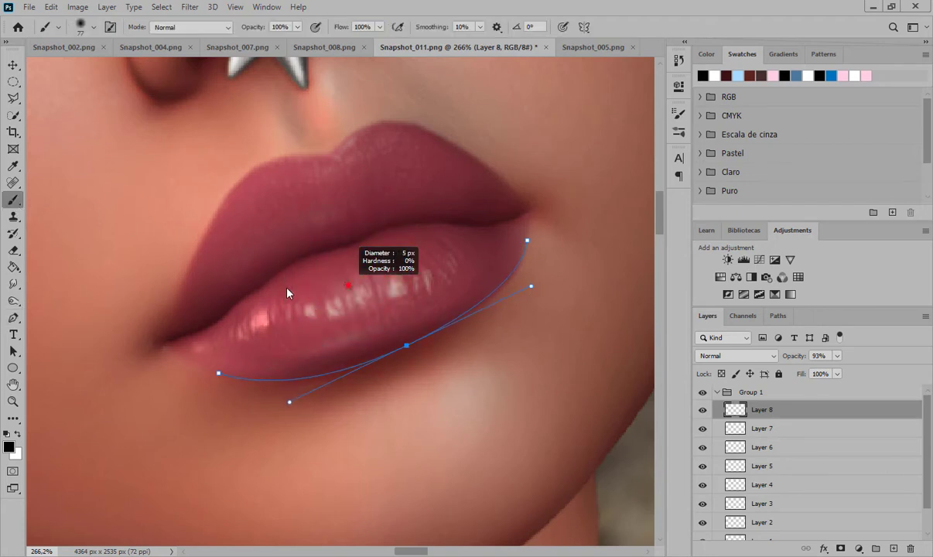
left_click(13, 319)
right_click(409, 346)
left_click(446, 147)
left_click(508, 177)
right_click(406, 346)
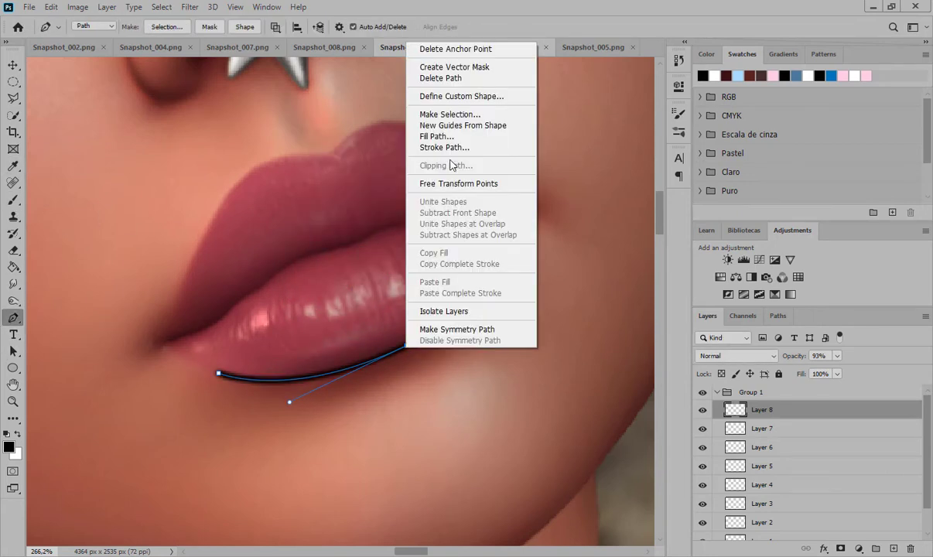
left_click(447, 77)
- Set Layer 8 to Soft Light and soften the lower lip line with a Gaussian Blur of about 4.4 px
scroll(454, 261, "down", 2)
scroll(455, 261, "up", 1)
left_click(739, 356)
left_click(707, 378)
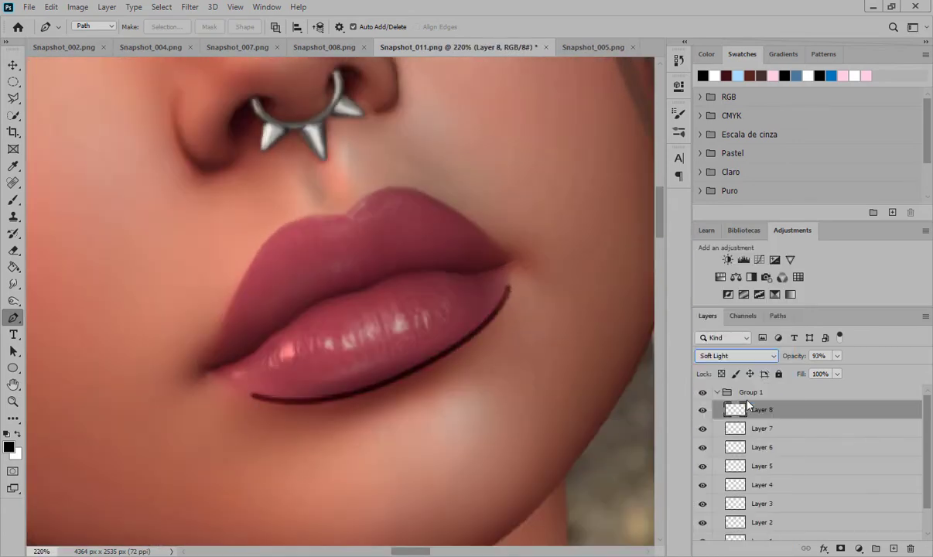
left_click(189, 7)
mouse_move(207, 156)
left_click(141, 202)
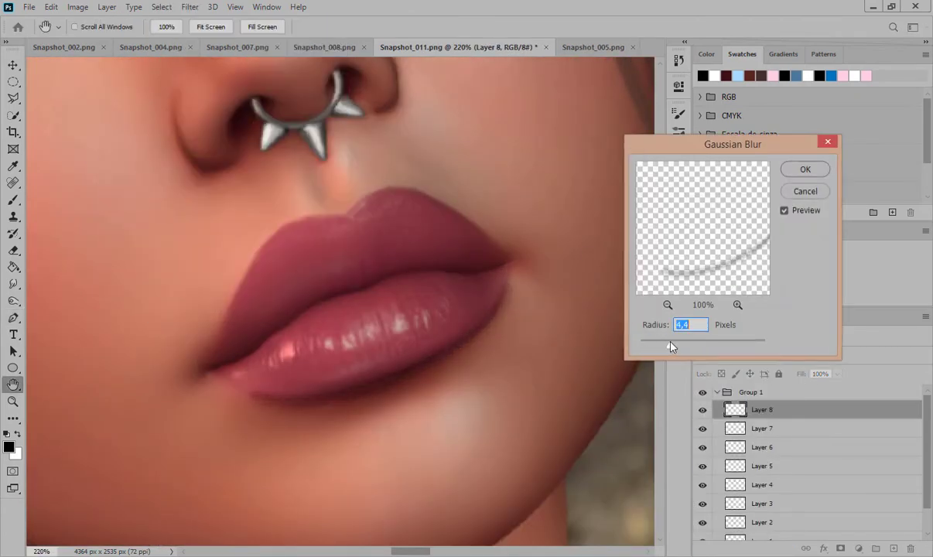
left_click(804, 169)
- Try adding a brush stroke beneath the lower lip on Layer 8 and undo it
left_click(13, 200)
left_click_drag(360, 404, 400, 410)
left_click_drag(438, 467, 405, 471)
key("ctrl+z")
- Switch to the Eraser on Layer 8 and give it a soft round tip of 67 px
left_click(14, 250)
right_click(373, 432, "ctrl")
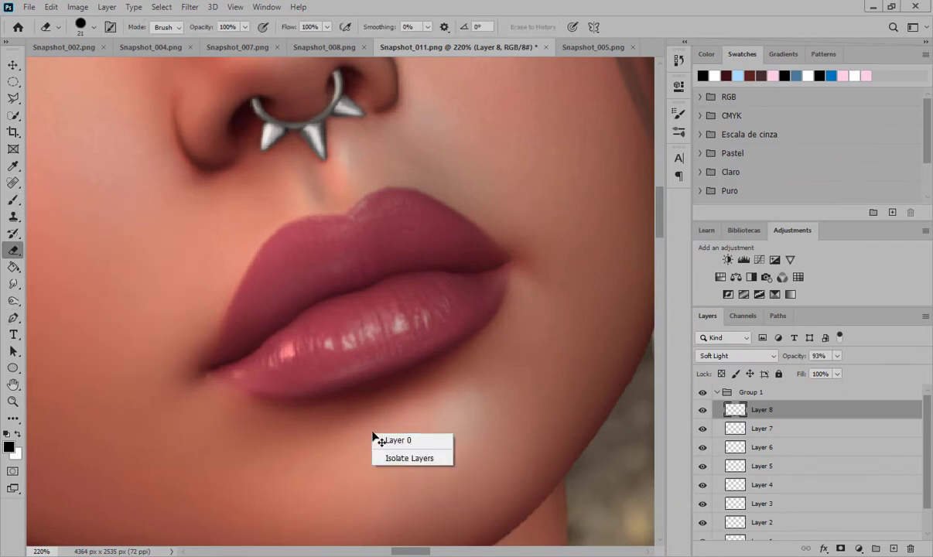
left_click(352, 415)
scroll(375, 439, "down", 3)
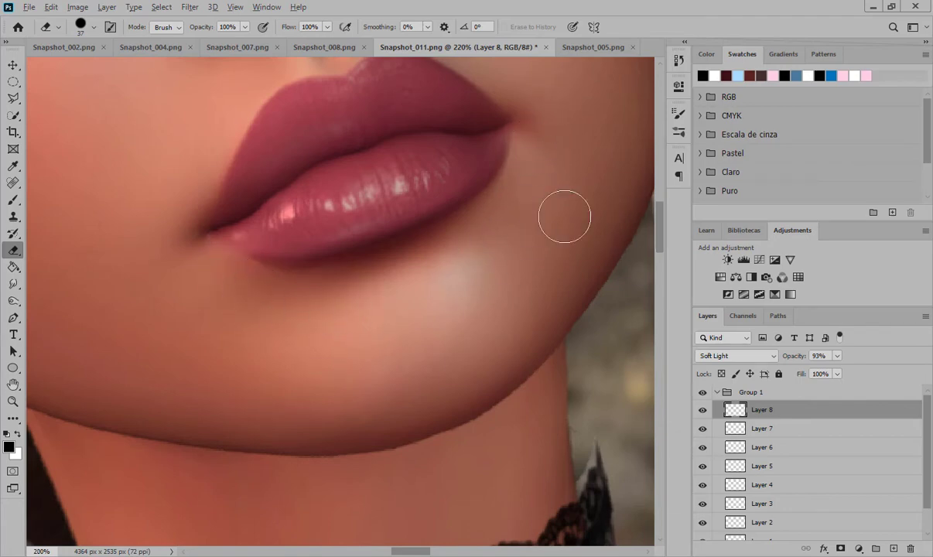
scroll(566, 215, "down", 5, "alt")
scroll(508, 462, "up", 3, "alt")
scroll(437, 488, "up", 1, "alt")
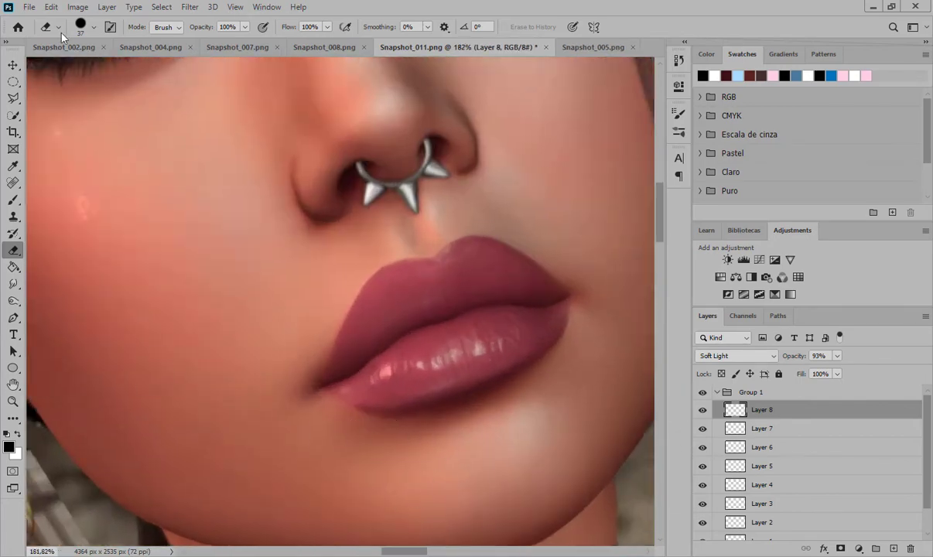
left_click(89, 27)
left_click(48, 126)
left_click_drag(405, 459, 426, 460, "alt")
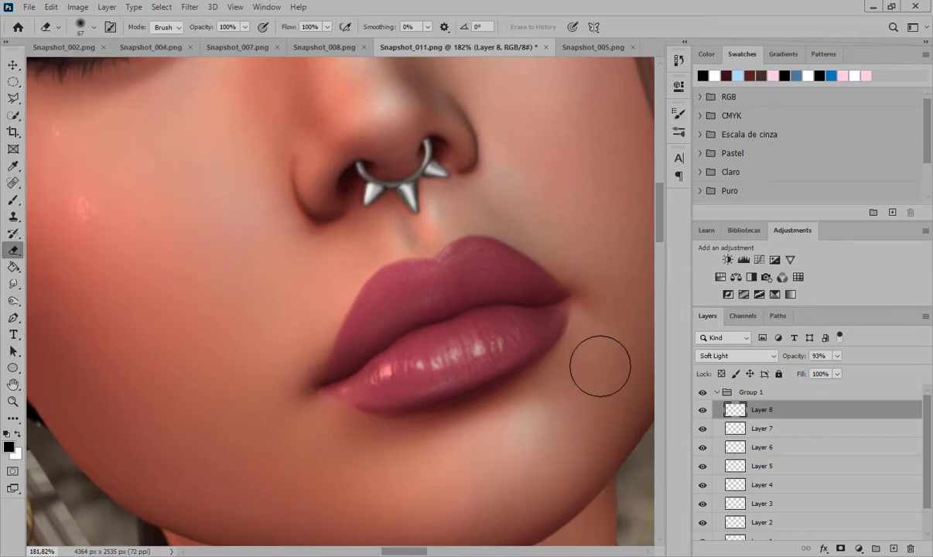
- Hide and show Layer 8 to compare the face with and without the lower lip shading
scroll(354, 365, "down", 4, "alt")
left_click(702, 409)
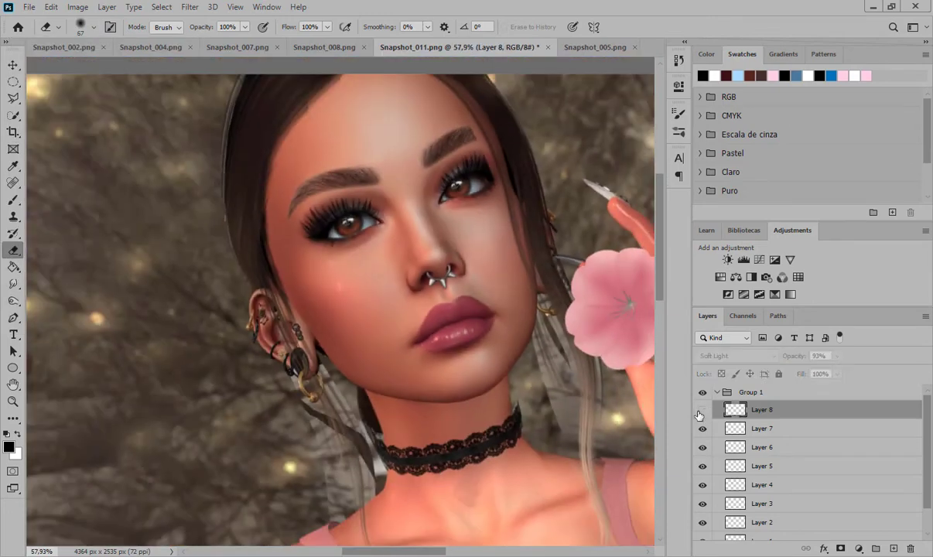
left_click(702, 411)
- Add a new layer above Layer 8 and draw a Pen path along the upper lip's first peak up to the cupid's bow
left_click(893, 548)
scroll(503, 321, "up", 5, "alt")
left_click(13, 199)
left_click_drag(349, 281, 355, 283, "alt")
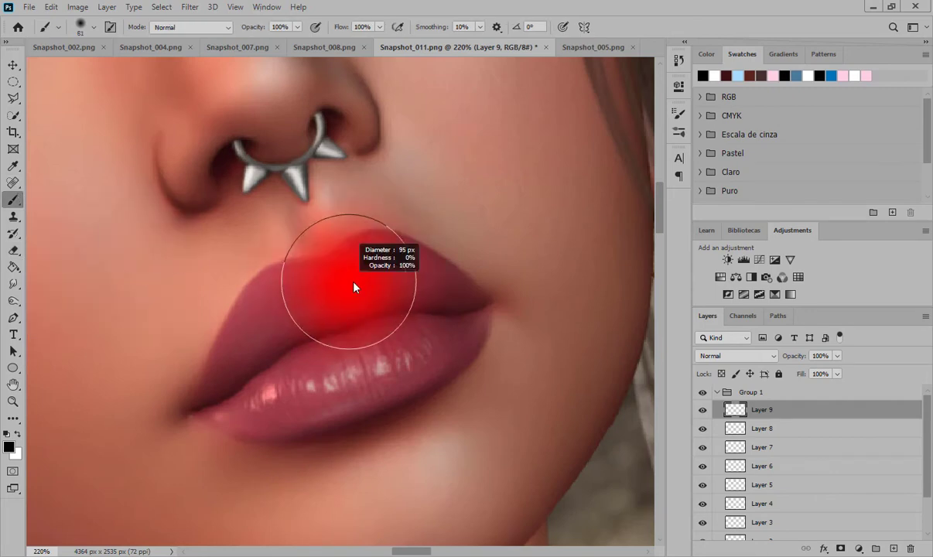
key("p")
left_click(210, 343)
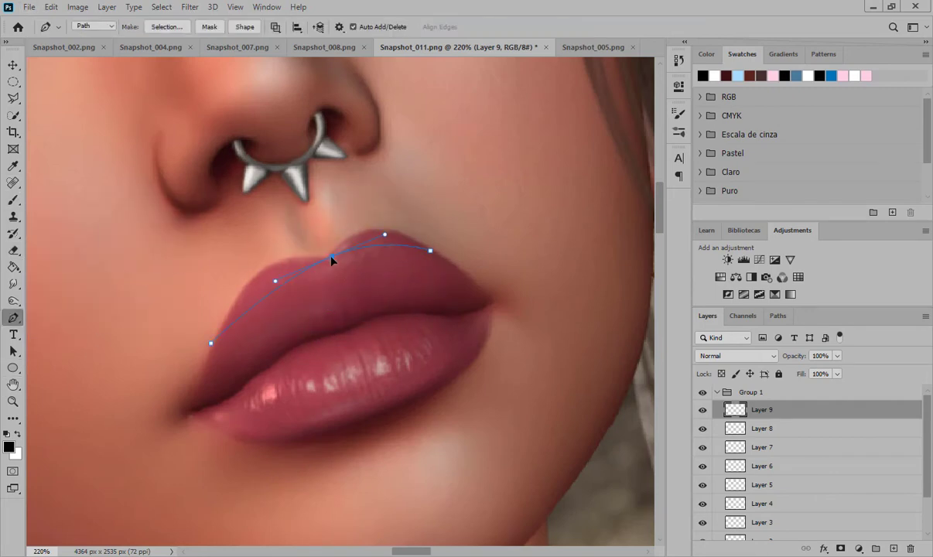
mouse_move(331, 257)
left_mouse_down()
mouse_move(342, 330)
mouse_move(320, 258)
left_mouse_up()
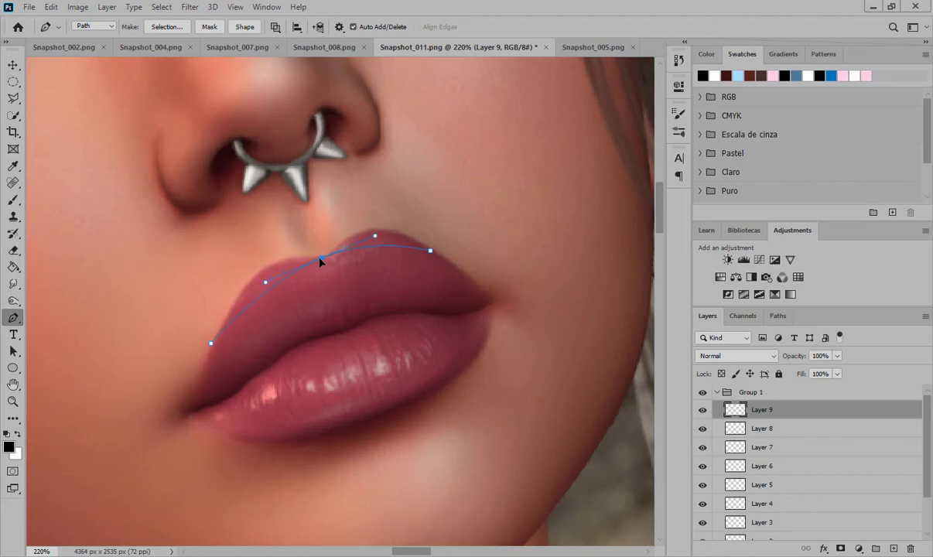
left_click(267, 270)
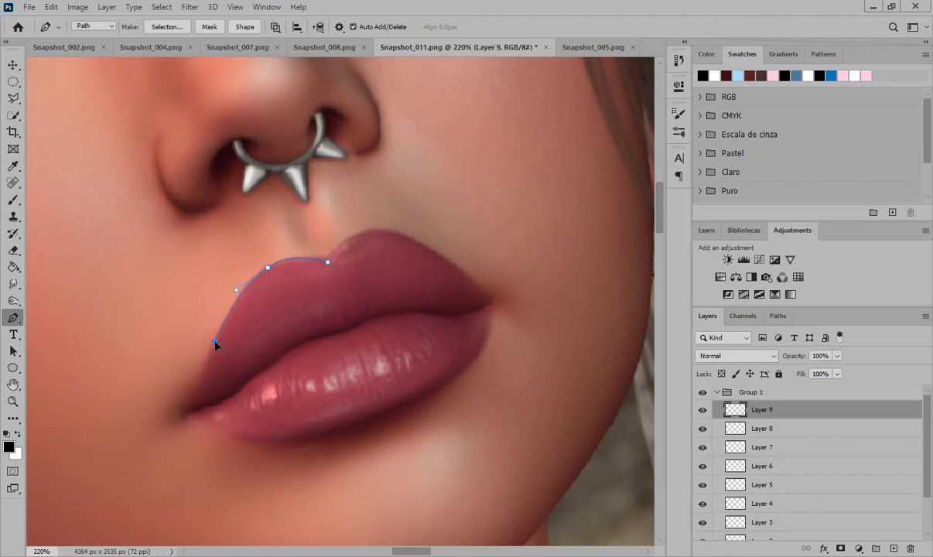
- Make white the foreground colour, stroke the first upper lip path with the brush on Layer 9, and delete the path
left_click(18, 434)
right_click(267, 269)
left_click(308, 356)
left_click(511, 173)
right_click(331, 265)
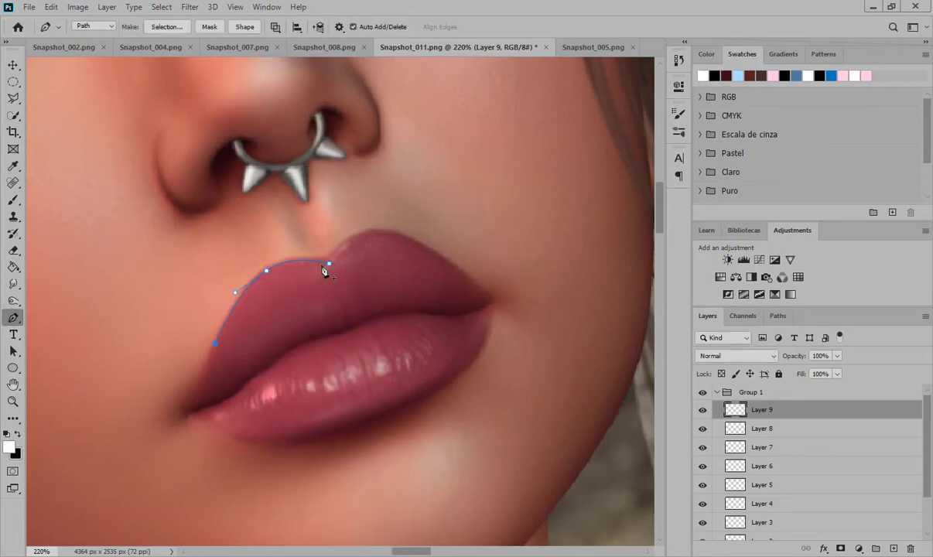
right_click(266, 271)
left_click(324, 356)
left_click(510, 173)
right_click(267, 271)
left_click(307, 290)
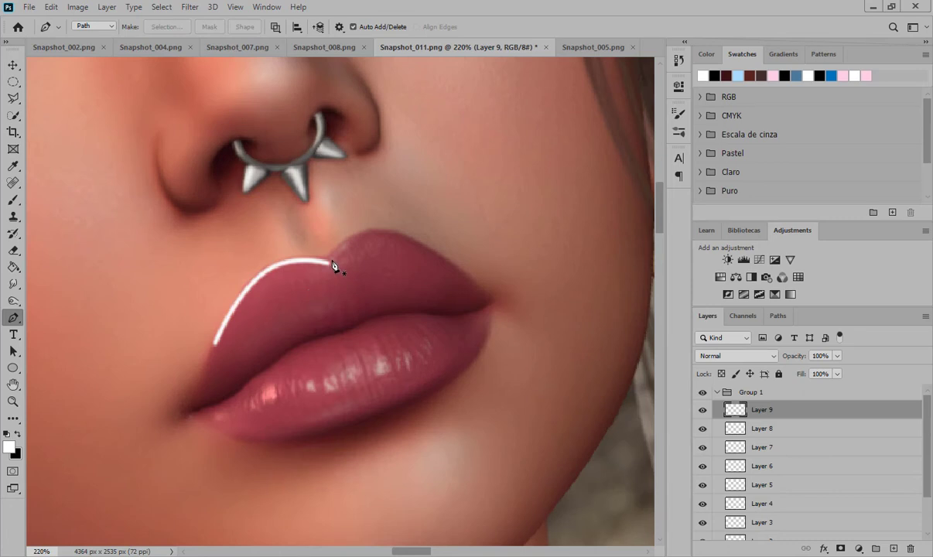
- Draw a second path from the cupid's bow over the upper lip's other peak, stroke it in white and delete it
left_click(331, 265)
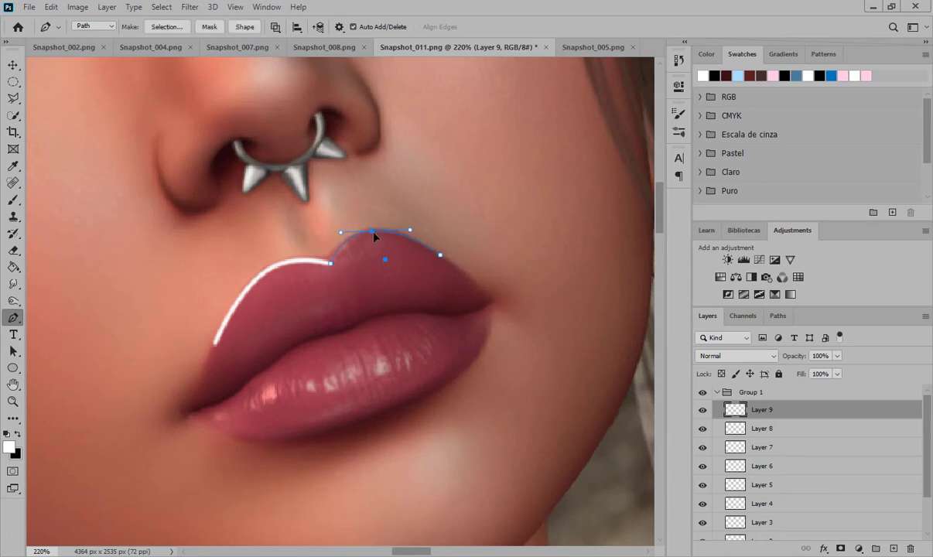
right_click(374, 232)
left_click(412, 337)
key("Return")
right_click(374, 232)
left_click(425, 267)
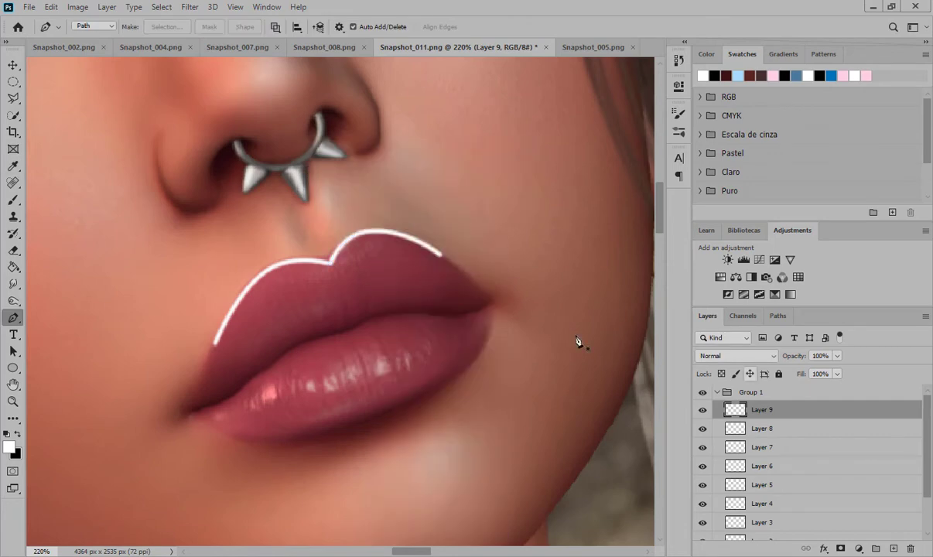
- Set Layer 9 to Overlay and soften the white lip outline with a Gaussian Blur of 4.6 px
left_click(736, 356)
left_click(732, 388)
left_click(189, 7)
left_click(379, 202)
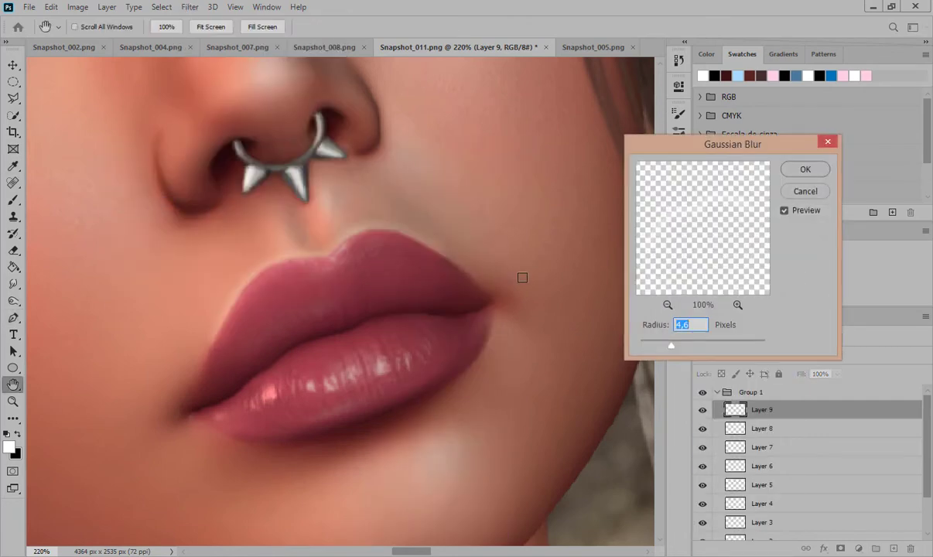
left_click(804, 168)
- Reduce the soft Eraser to 20 px for detailed work on the highlight around the cupid's bow
key("e")
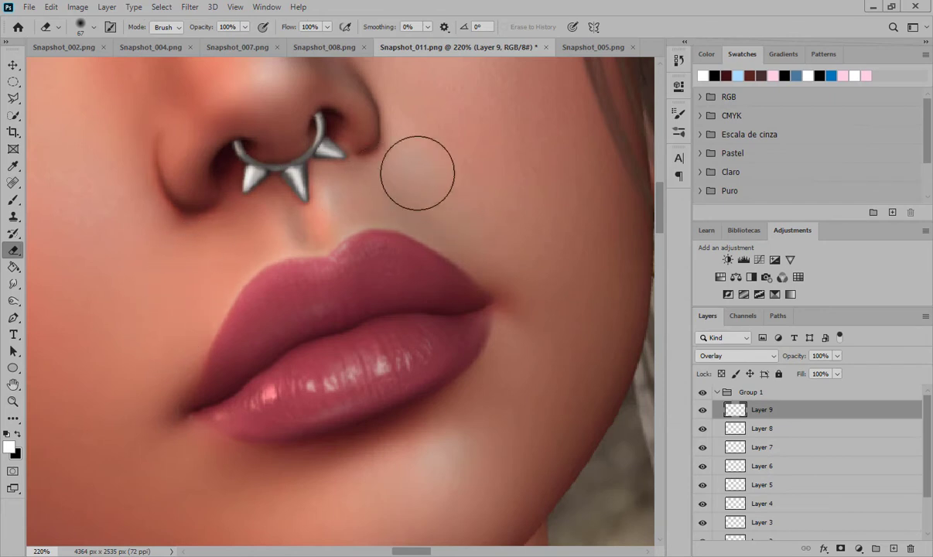
left_click_drag(323, 210, 283, 210)
scroll(284, 210, "up", 3)
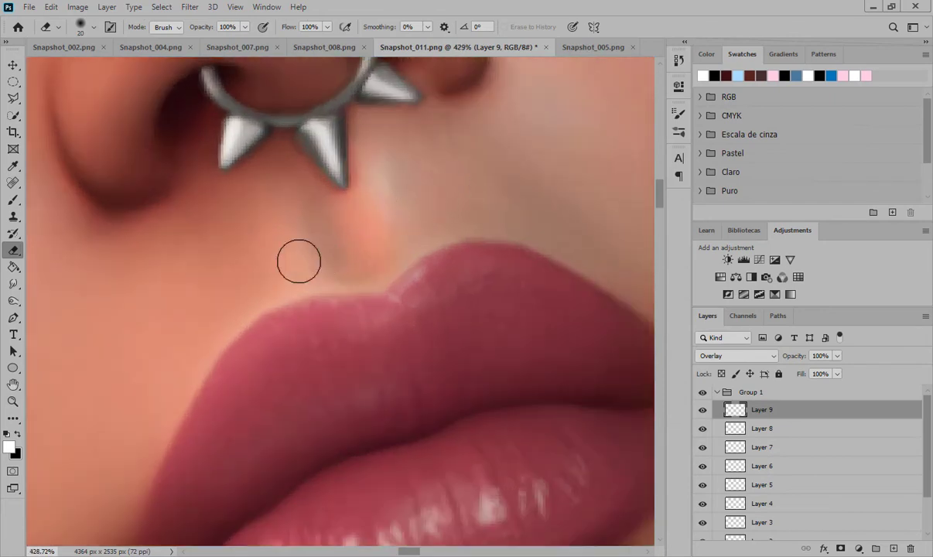
- Collapse Group 1 and toggle its visibility to compare the portrait with and without the retouching
scroll(377, 242, "down", 15)
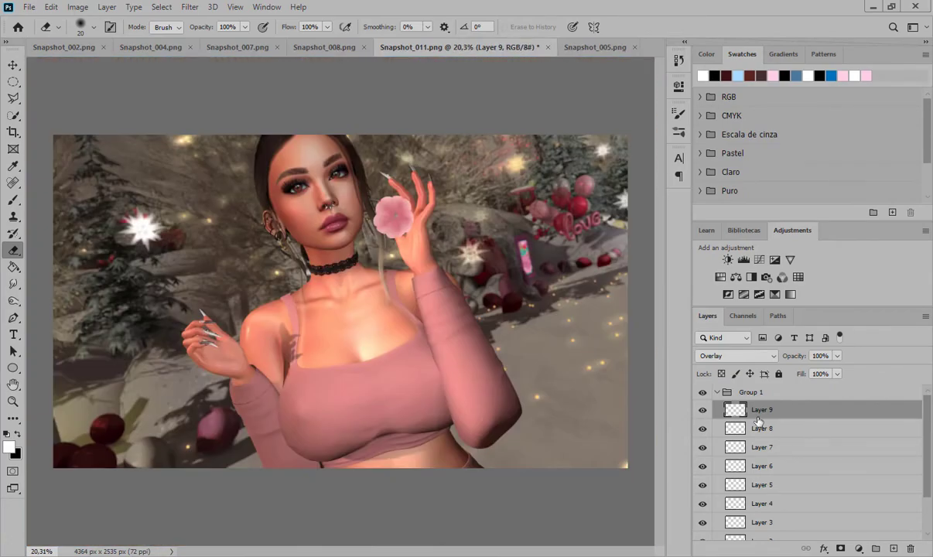
left_click(716, 392)
left_click(703, 392)
left_click(702, 392)
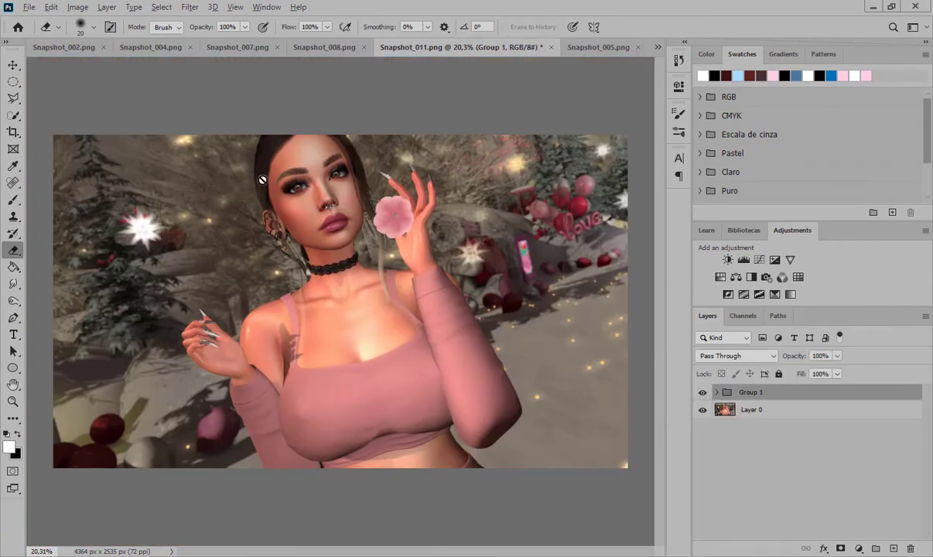
scroll(286, 174, "up", 10)
scroll(388, 251, "down", 5)
- Add a new layer at the top of Group 1 and draw a closed pen path along the jawline and around the neck
left_click(716, 392)
key("ctrl+shift+alt+n")
scroll(536, 538, "up", 4)
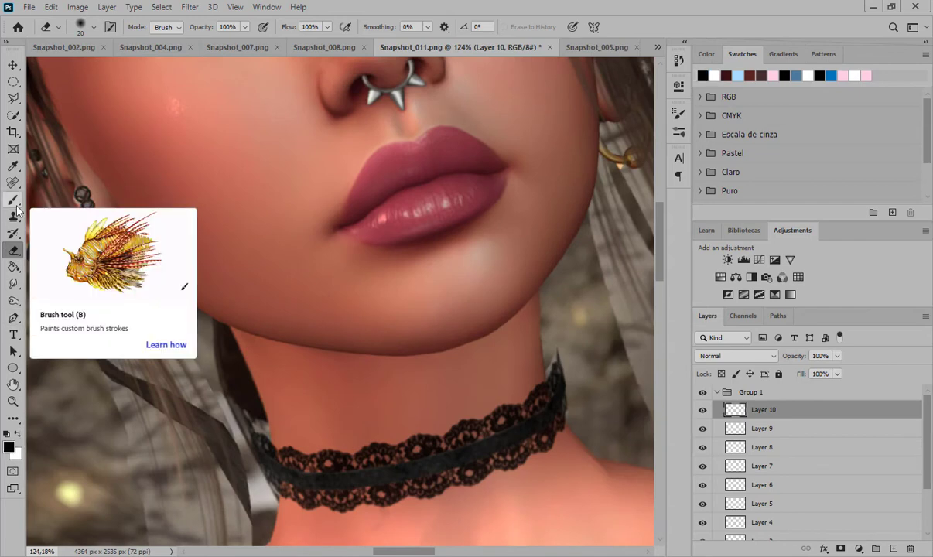
left_click(13, 317)
left_click(228, 321)
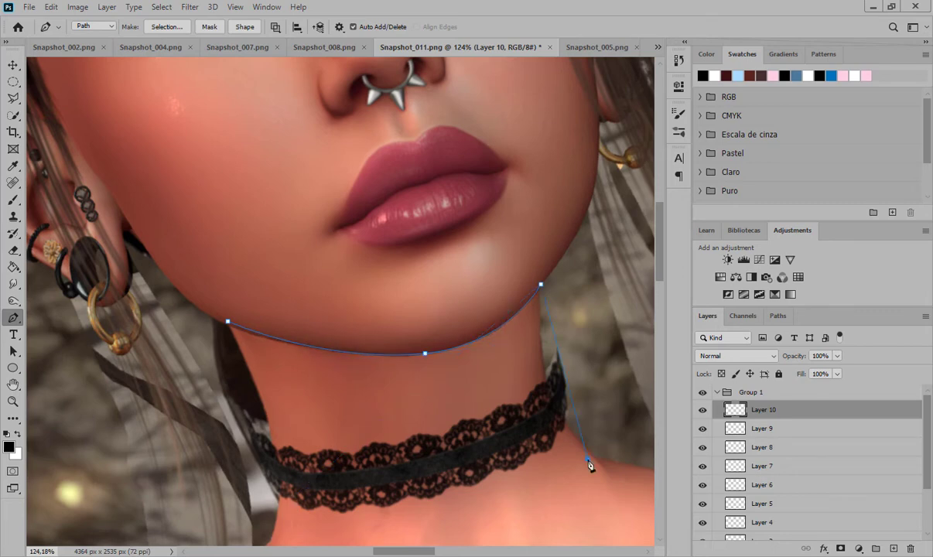
right_click(236, 324)
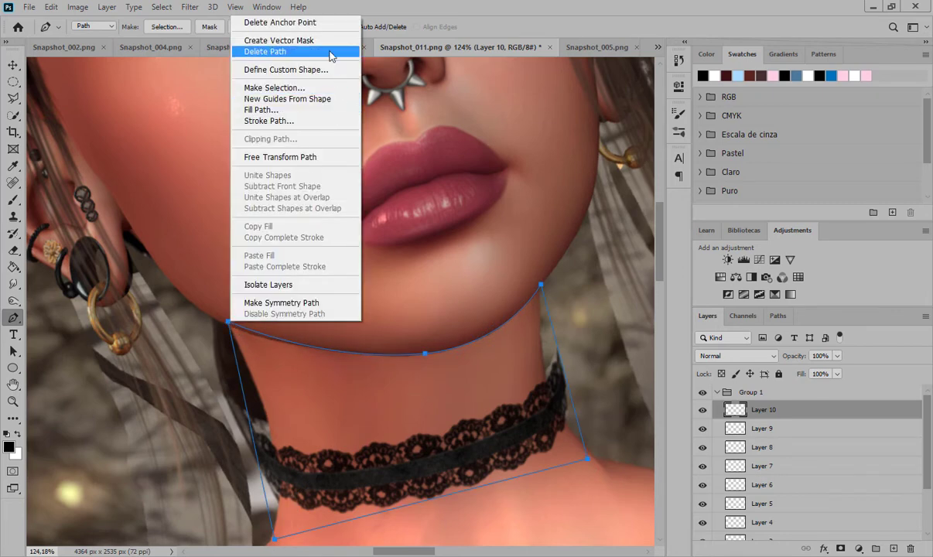
- Turn the neck path into a selection, paint black shading under the jaw with a soft 189 px brush, and deselect
left_click(274, 87)
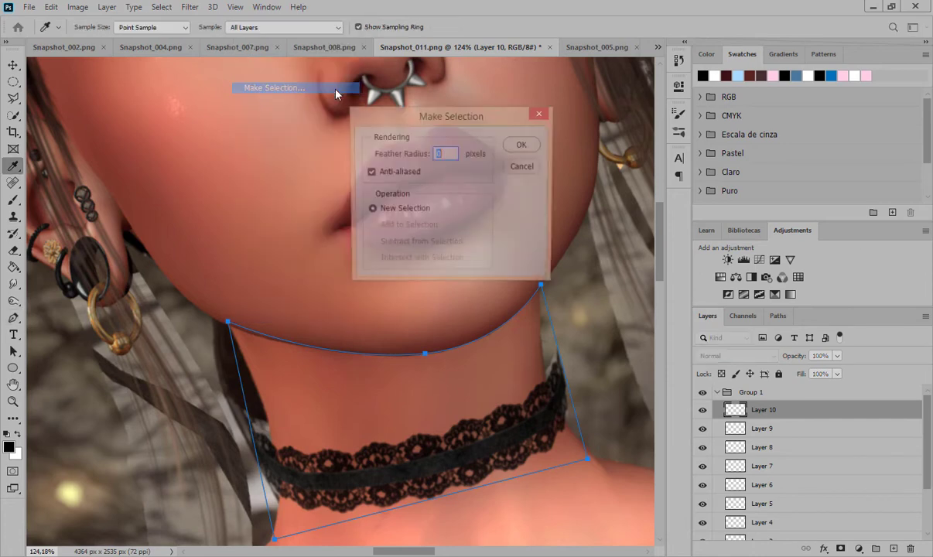
left_click(502, 120)
left_click(12, 202)
left_click_drag(244, 373, 333, 383)
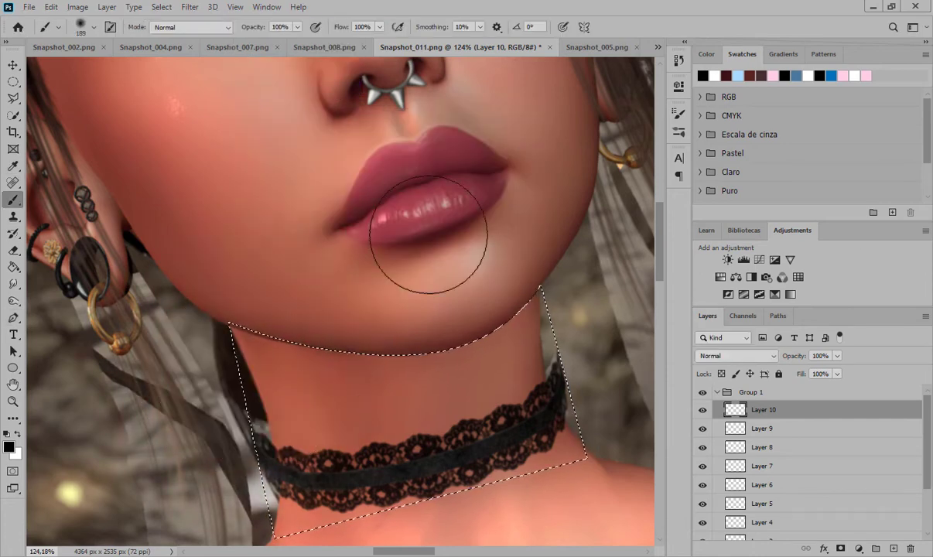
mouse_move(429, 231)
left_mouse_down()
mouse_move(471, 253)
mouse_move(370, 273)
mouse_move(303, 268)
mouse_move(419, 280)
mouse_move(483, 240)
mouse_move(371, 276)
mouse_move(235, 233)
left_mouse_up()
key("ctrl+d")
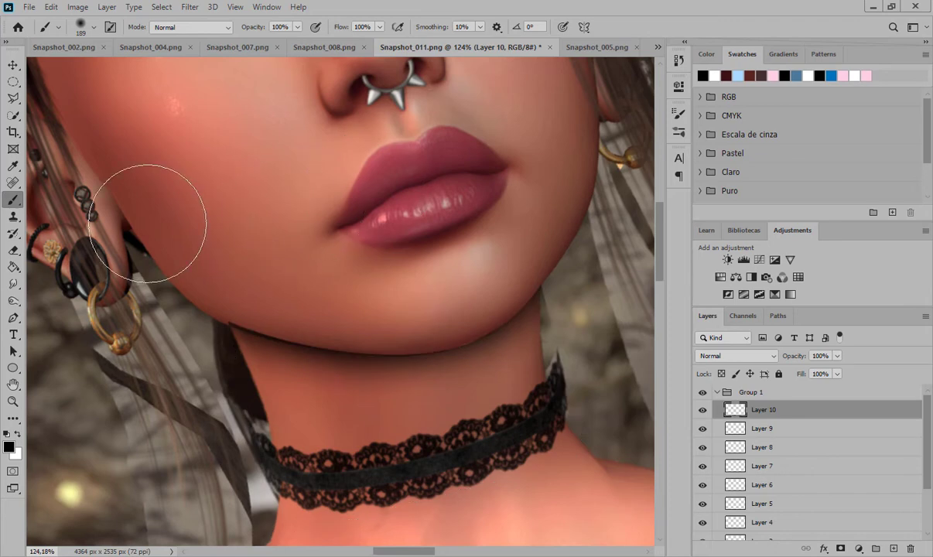
- Undo the painted neck shading and the selection back to the closed pen path
key("ctrl+h")
left_click(12, 250)
left_click_drag(267, 331, 289, 331)
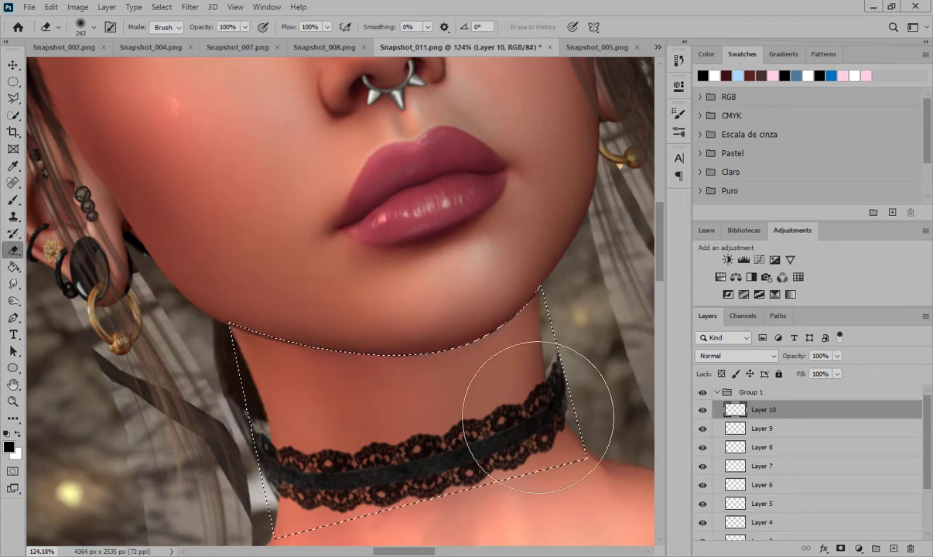
key("ctrl+z")
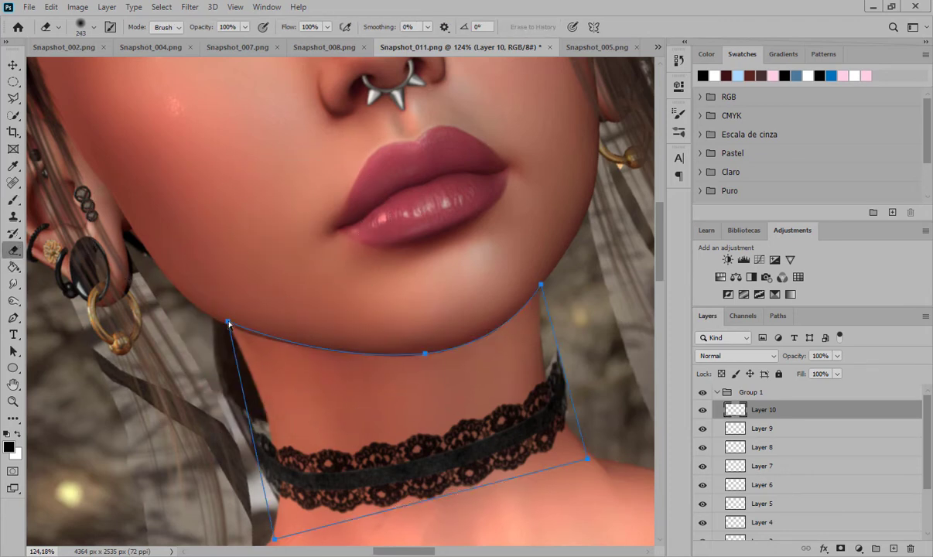
- Nudge the closed neck path slightly to fit the jawline and convert it into a selection
left_click(15, 318)
left_click_drag(234, 323, 233, 323)
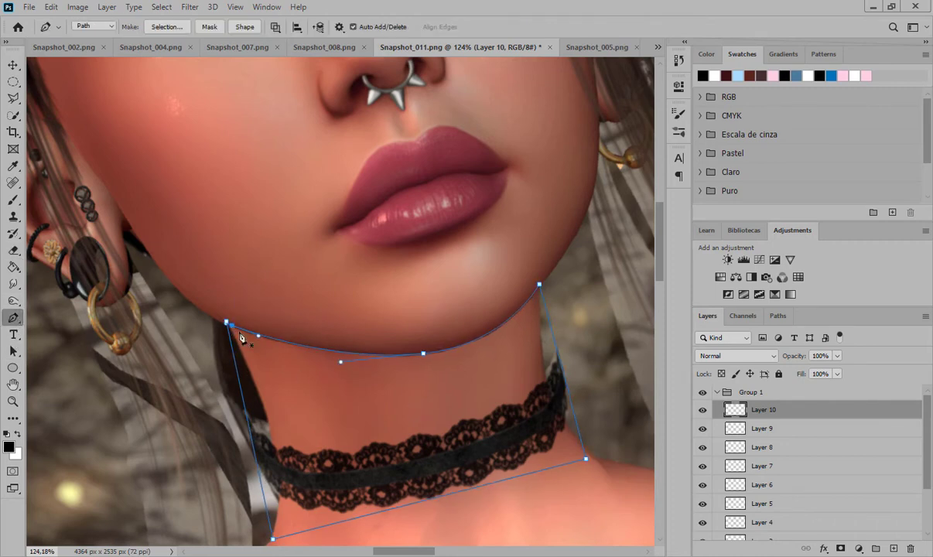
right_click(241, 337)
left_click(263, 87)
left_click(518, 147)
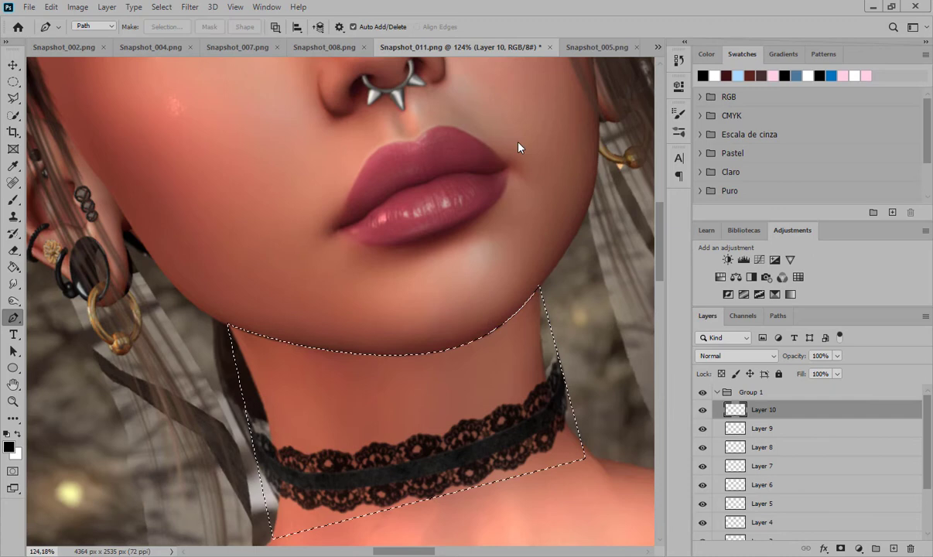
- Paint a black shadow under the jaw inside the selection with the soft 189 px brush, and deselect
left_click(13, 199)
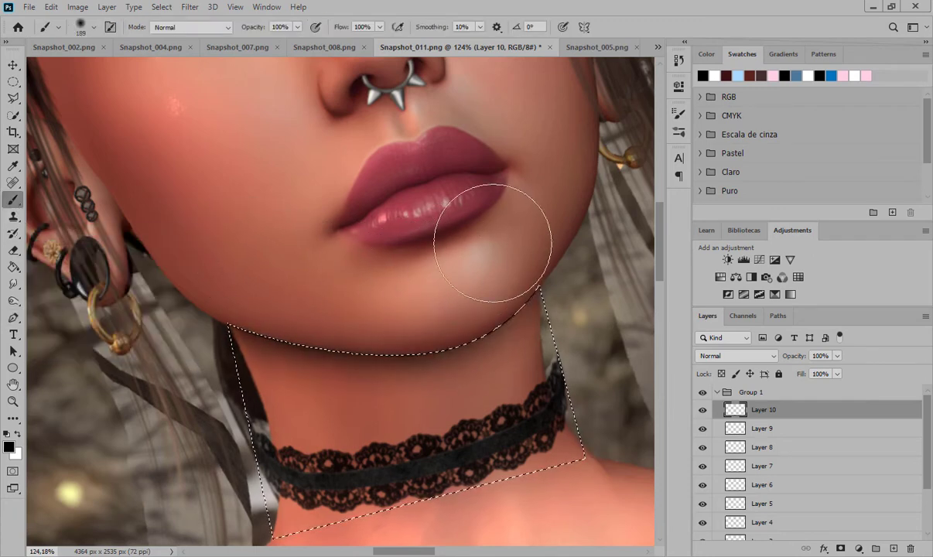
mouse_move(493, 243)
left_mouse_down()
mouse_move(400, 286)
mouse_move(224, 251)
left_mouse_up()
key("ctrl+d")
- Clean up the ends of the jaw shadow at both neck edges with a soft 28 px Eraser
scroll(157, 126, "down", 2)
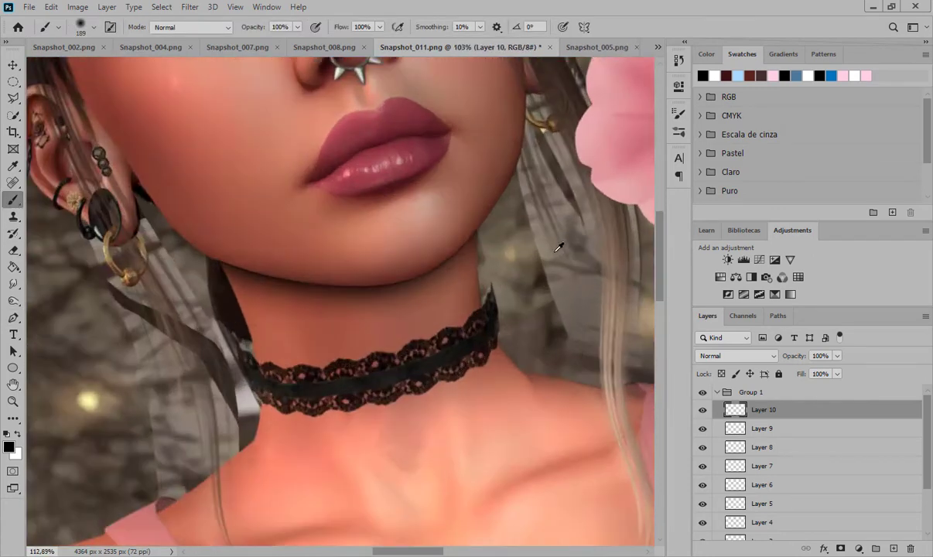
scroll(558, 247, "up", 4)
key("e")
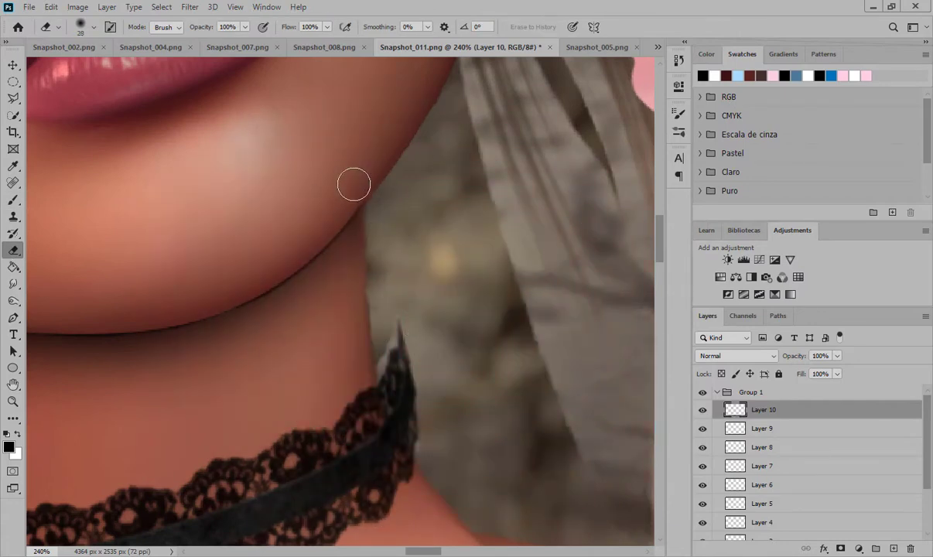
scroll(389, 324, "left", 5)
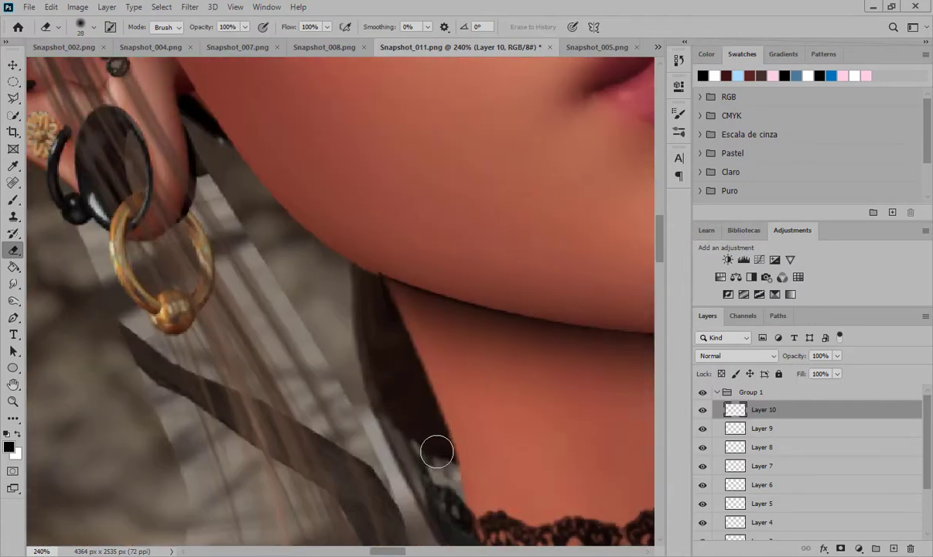
scroll(495, 267, "down", 10)
- Set Layer 10's blending mode to Multiply and keep its opacity at 100%
left_click(735, 355)
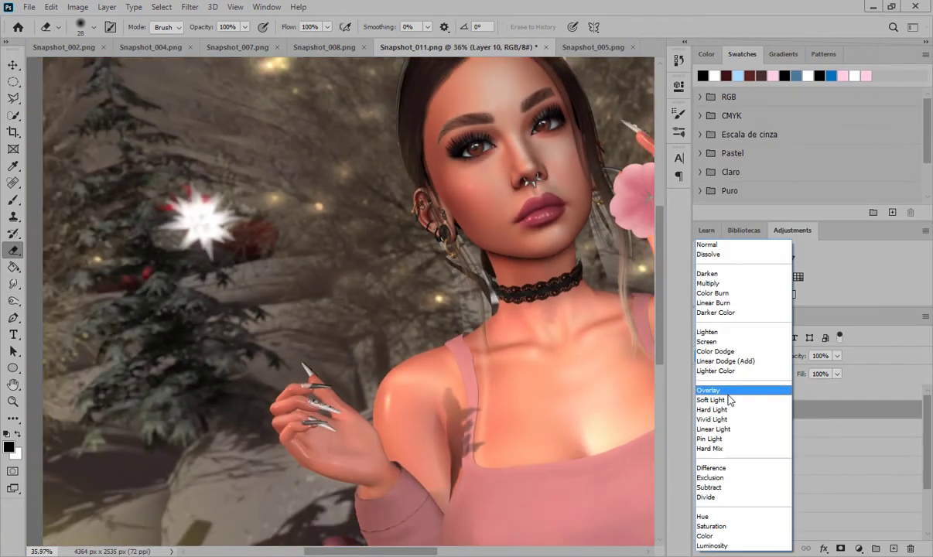
left_click(716, 244)
left_click_drag(364, 552, 400, 551)
left_click(735, 355)
left_click(717, 279)
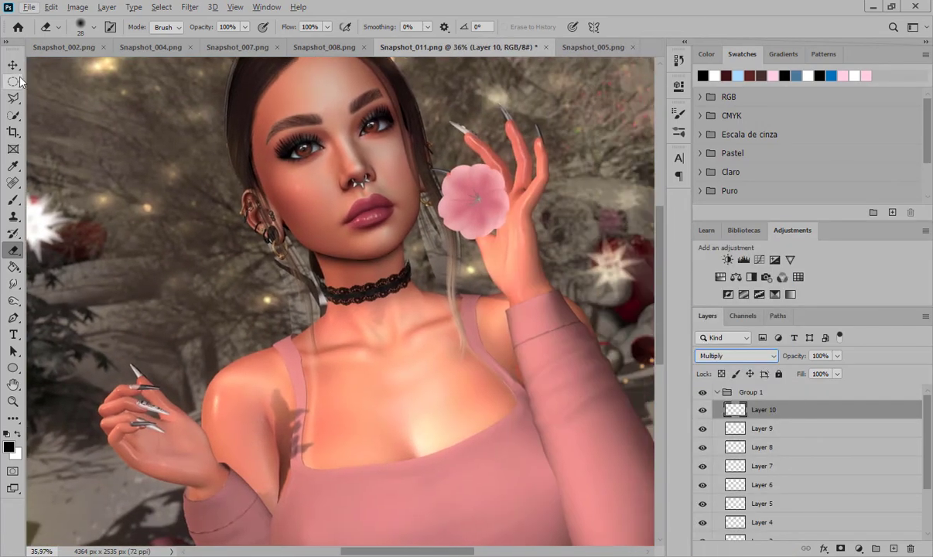
left_click(13, 66)
scroll(341, 122, "up", 9)
left_click_drag(815, 375, 859, 375)
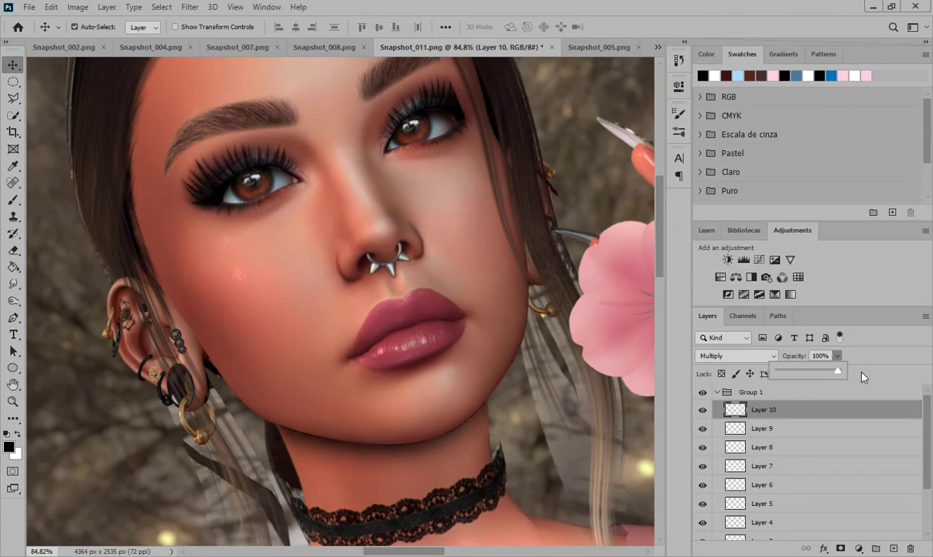
- Add Layer 11 above the neck shadow and choose the Hair 1 brush at 20 px for the hairline
scroll(408, 290, "down", 4)
scroll(408, 291, "up", 4)
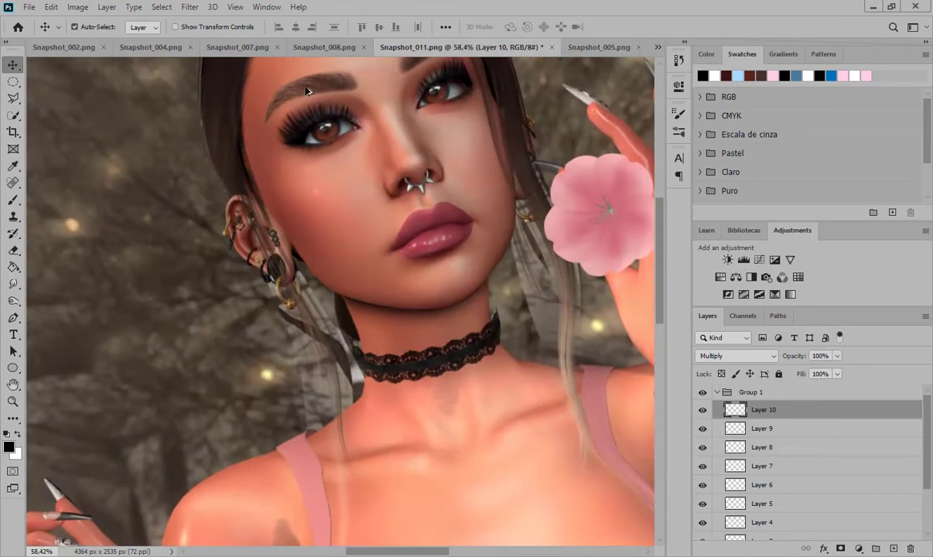
scroll(360, 358, "down", 2)
scroll(318, 341, "up", 3)
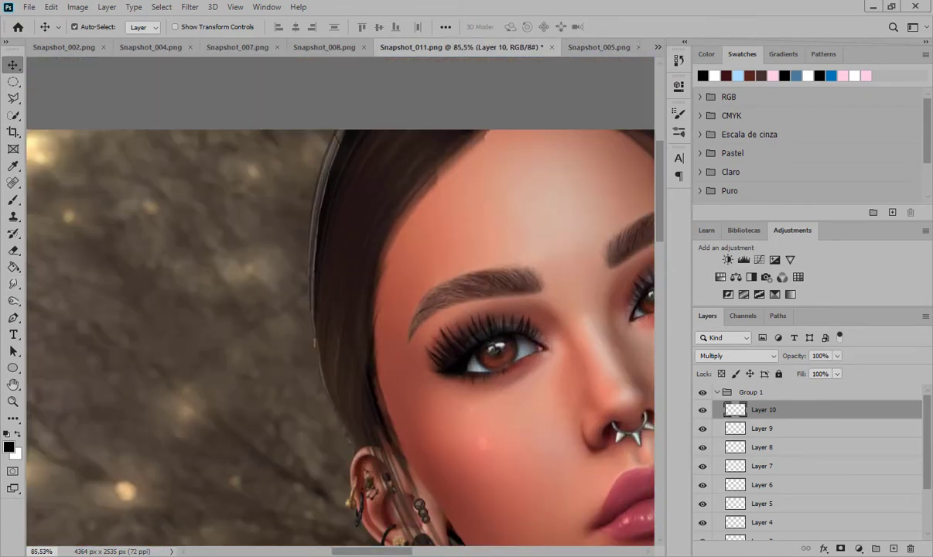
left_click(14, 204)
left_click(94, 27)
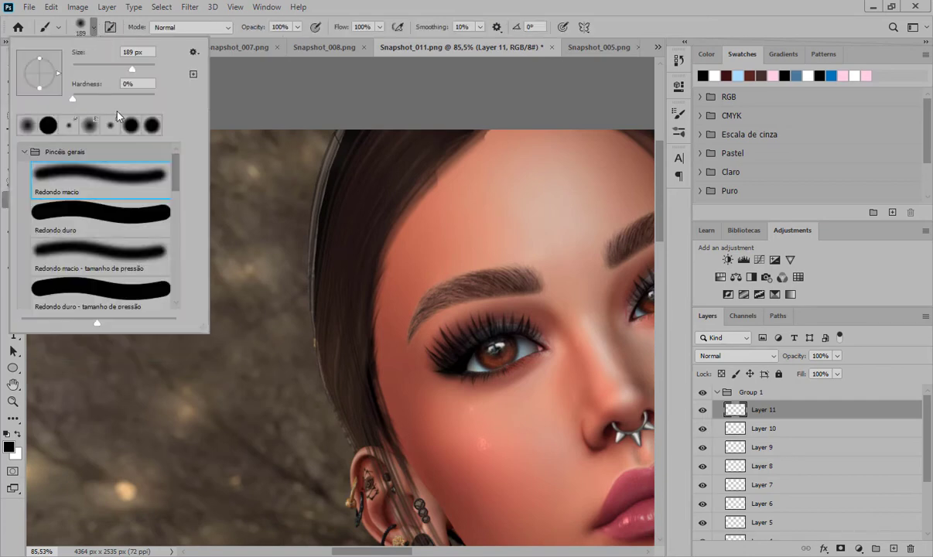
left_click(25, 152)
scroll(133, 202, "down", 3)
left_click(128, 213)
left_click_drag(93, 70, 96, 71)
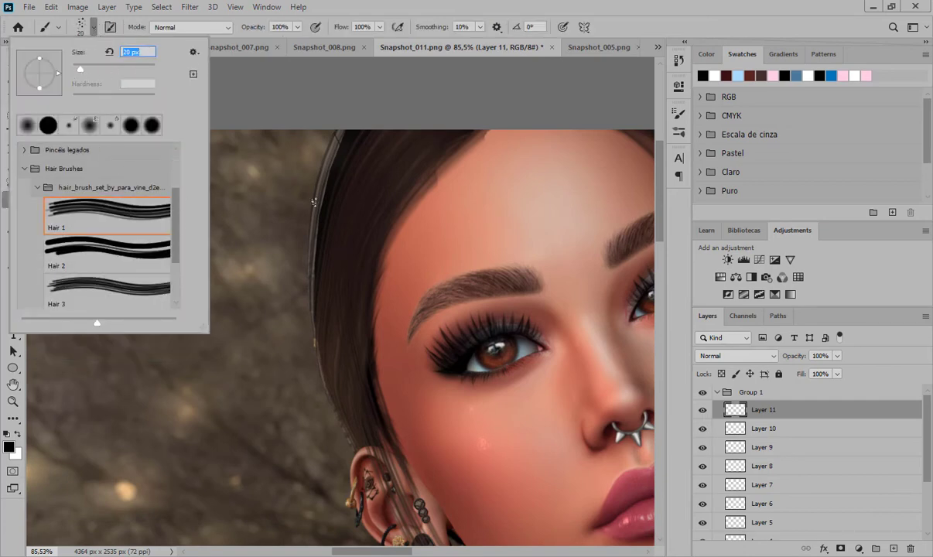
key("Return")
- Draw a curved pen path along the hairline from forehead to pierced ear and sample the dark brown hair colour as foreground
key("p")
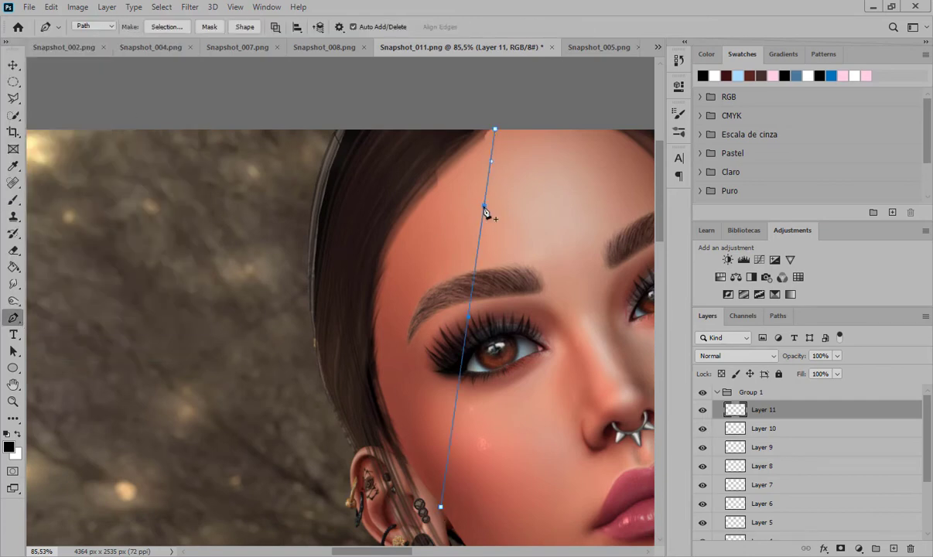
left_click_drag(484, 209, 429, 200)
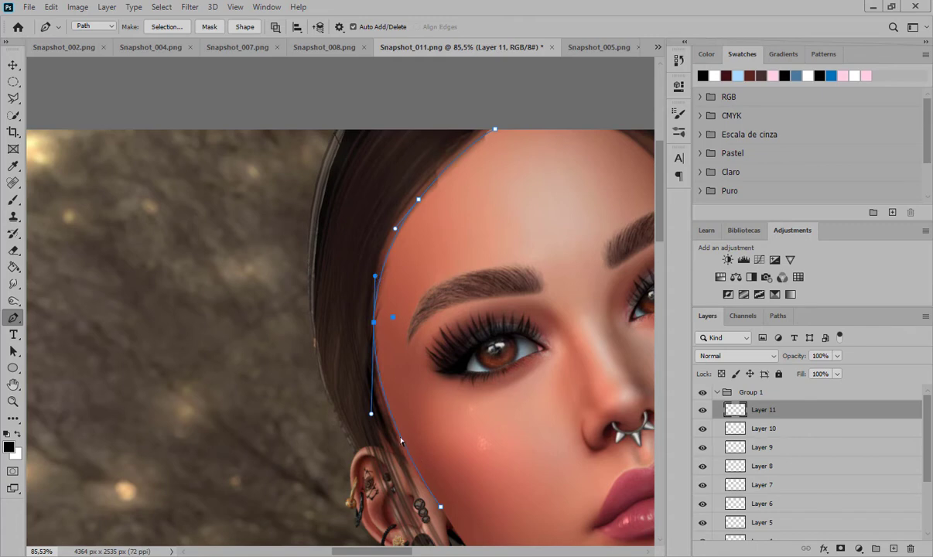
scroll(477, 197, "down", 1)
key("b")
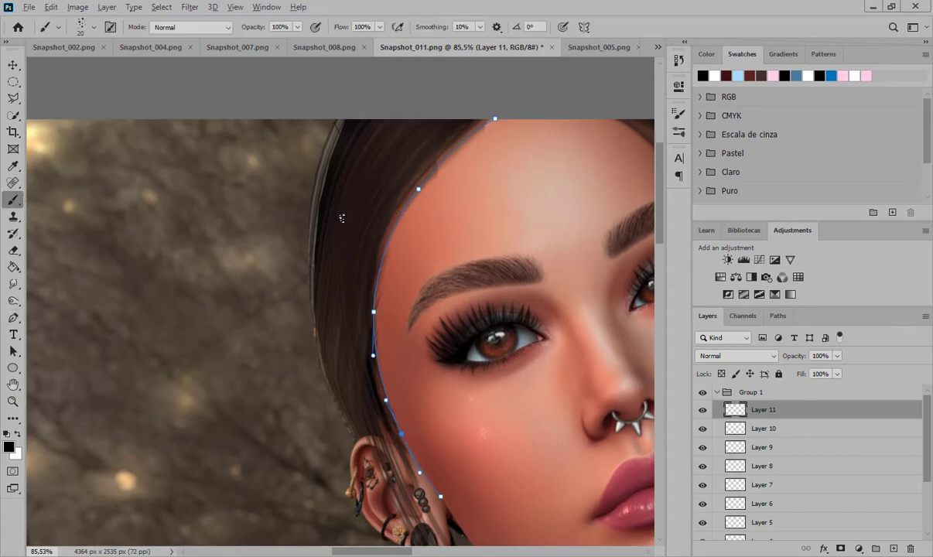
left_click(386, 154, "alt")
key("p")
- Stroke the hairline path twice with the hair brush, delete the path, and toggle Layer 11's visibility to compare
right_click(418, 191)
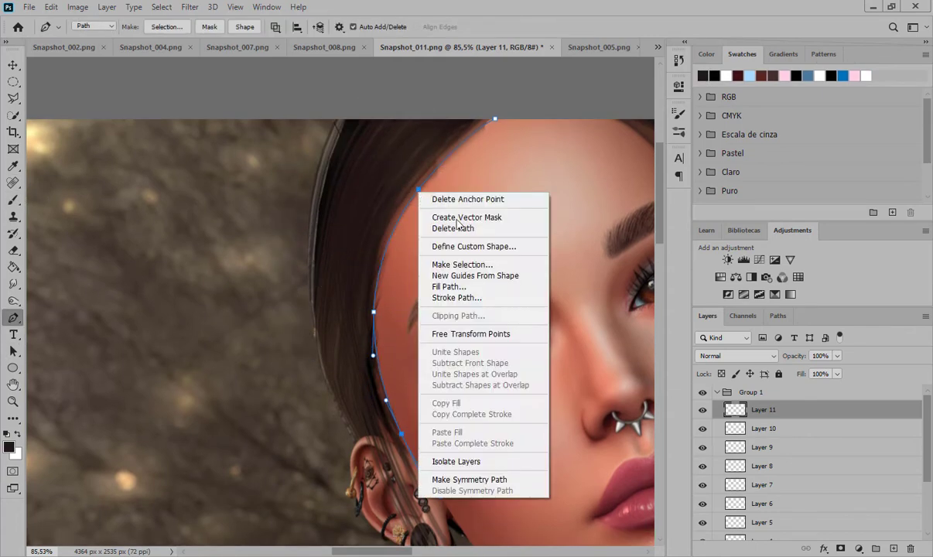
left_click(458, 296)
left_click(501, 179)
right_click(418, 189)
left_click(458, 296)
left_click(501, 177)
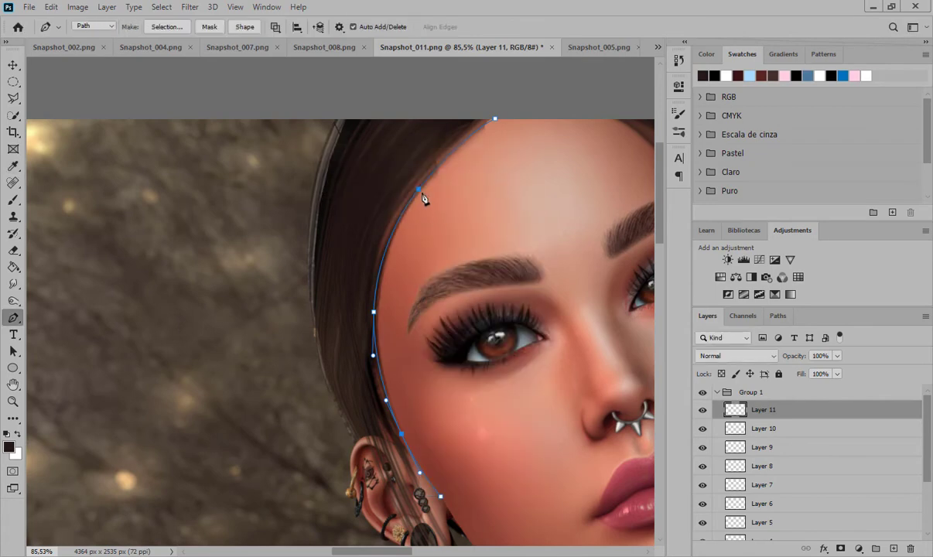
right_click(418, 191)
left_click(465, 227)
left_click(702, 412)
left_click(702, 414)
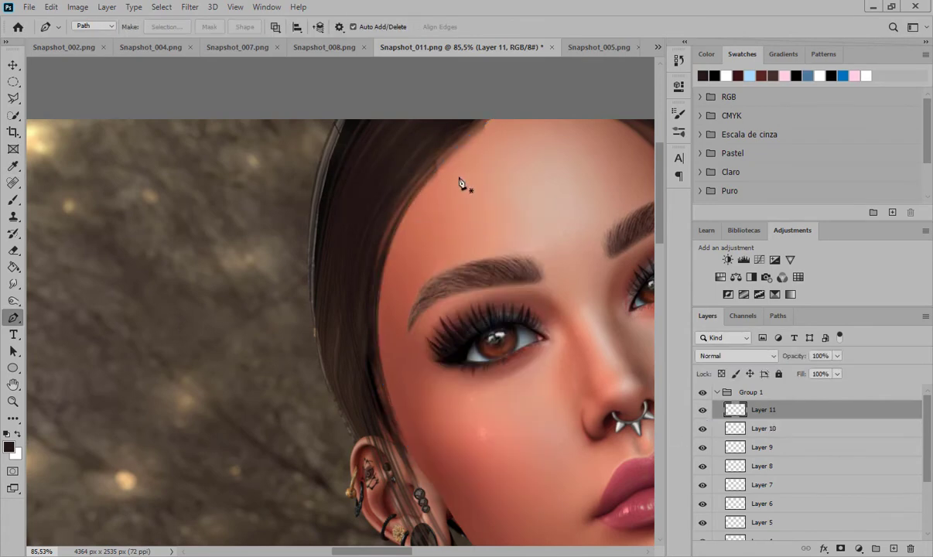
- Draw a shorter curved path over the upper part of the same hairline, stroke it with the hair brush and delete it
left_click(494, 119)
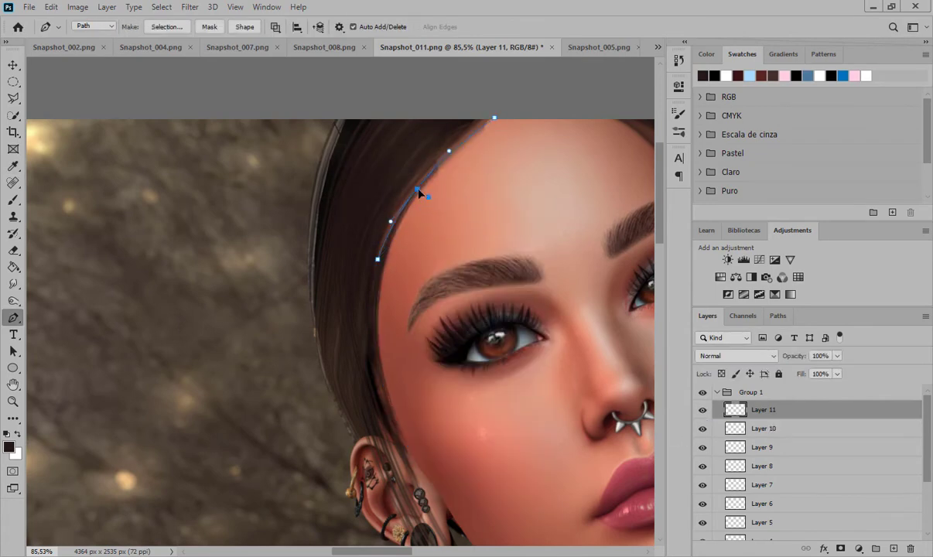
right_click(418, 186)
left_click(456, 290)
left_click(505, 177)
right_click(418, 185)
left_click(461, 219)
scroll(451, 264, "down", 10)
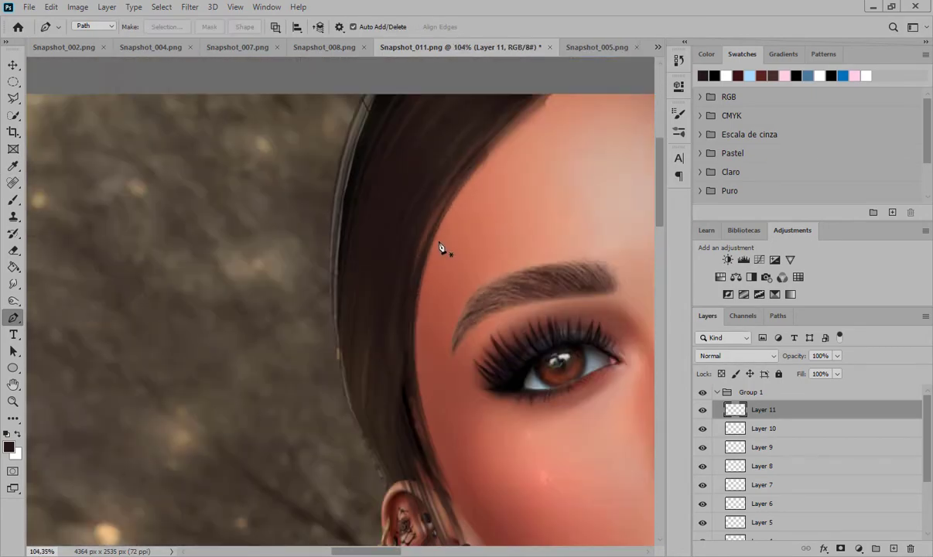
- Draw a curved pen path down the hairline on the flower side of the face, from the forehead to the cheek
scroll(576, 228, "up", 8)
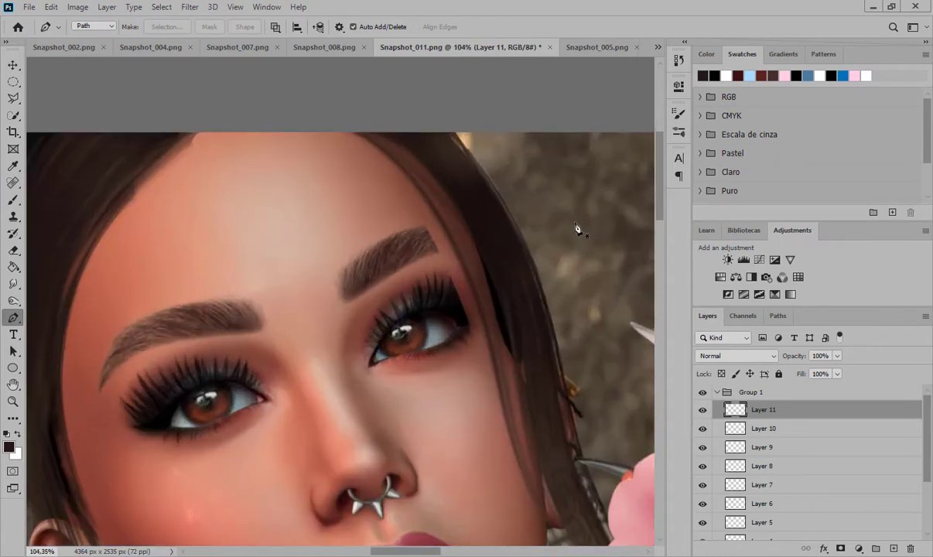
left_click(348, 133)
left_click(538, 510)
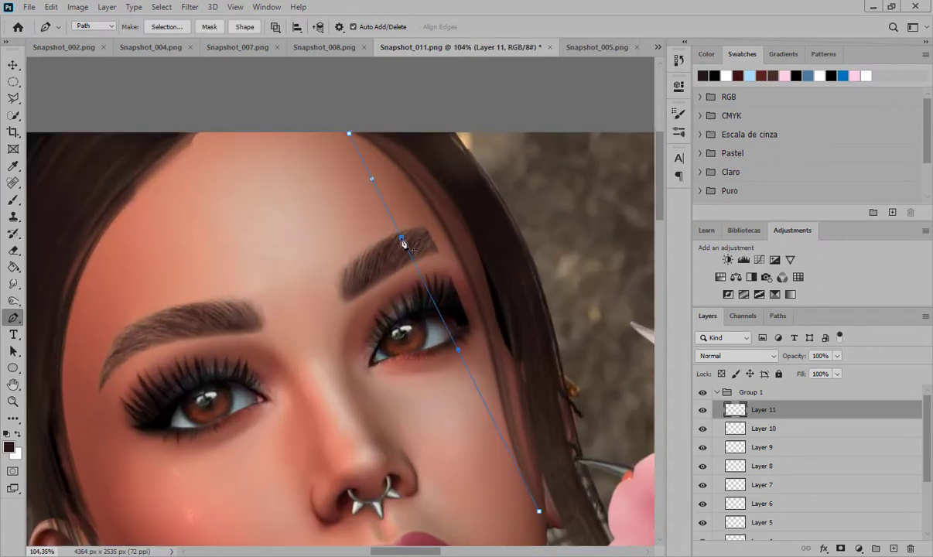
left_click_drag(401, 238, 436, 215)
left_click(349, 134, "ctrl")
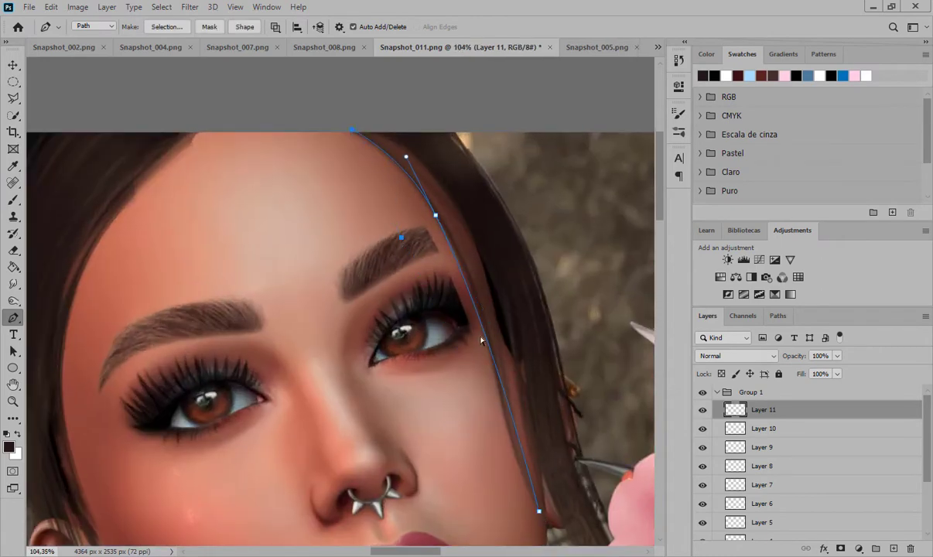
left_click_drag(467, 288, 520, 389)
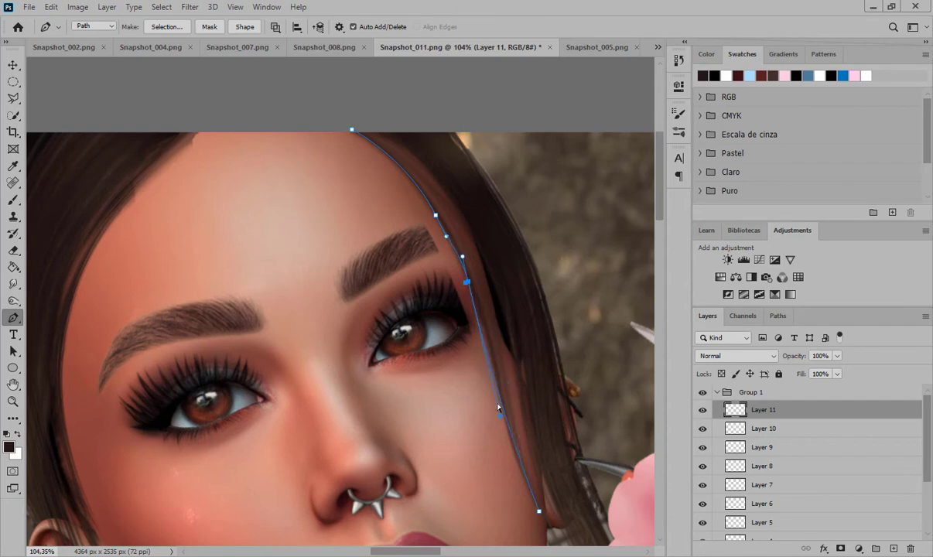
left_click_drag(504, 449, 508, 449)
- Stroke the flower-side hairline path with the dark brown hair brush and delete the path
right_click(435, 214)
left_click(527, 321)
key("Return")
right_click(488, 344)
left_click(538, 75)
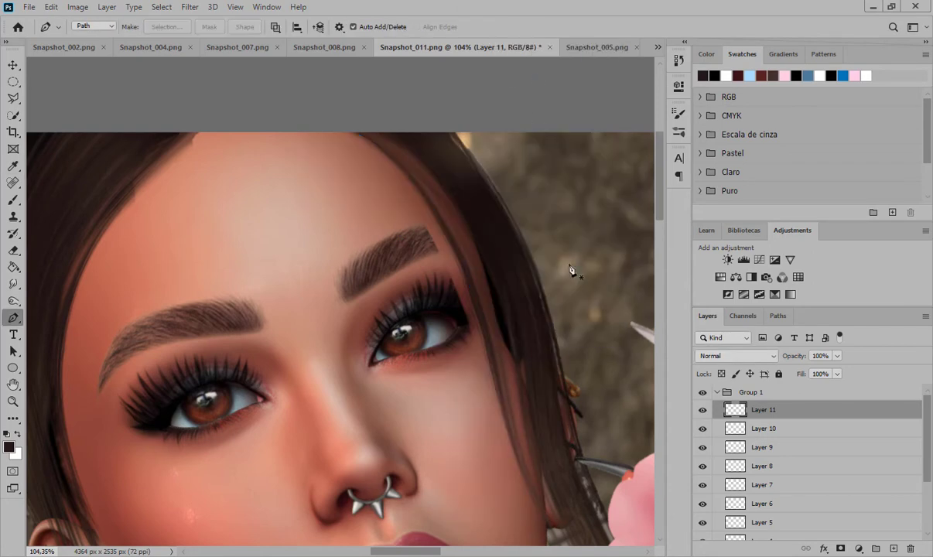
- Toggle Layer 11's visibility to compare the hairline with and without the painted strands
scroll(572, 270, "down", 10)
scroll(571, 264, "up", 13)
left_click(702, 412)
left_click(702, 412)
scroll(505, 379, "down", 1)
scroll(504, 378, "down", 2)
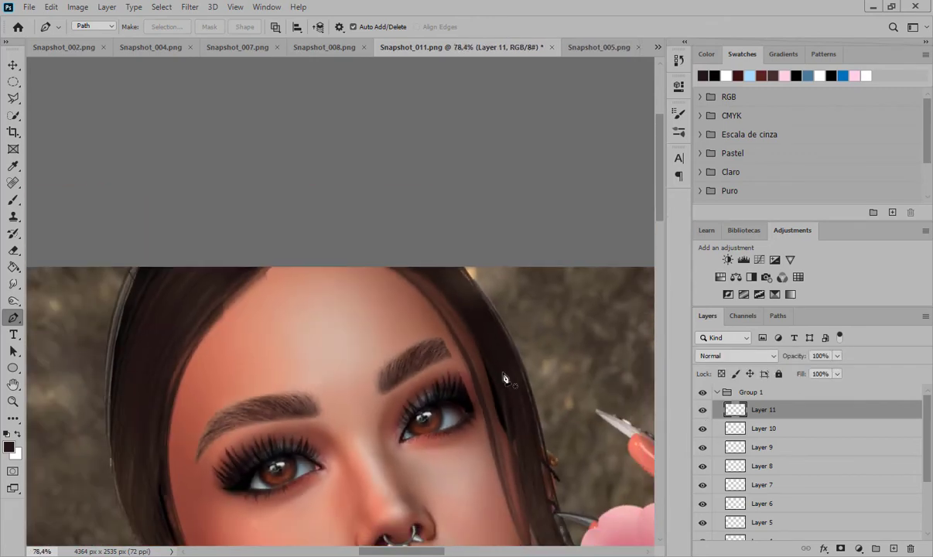
- Try a duplicate of Layer 11's hair strands shifted along the hairline, and discard the copy
key("ctrl+j")
key("v")
left_click_drag(464, 363, 479, 387)
left_click_drag(797, 412, 910, 548)
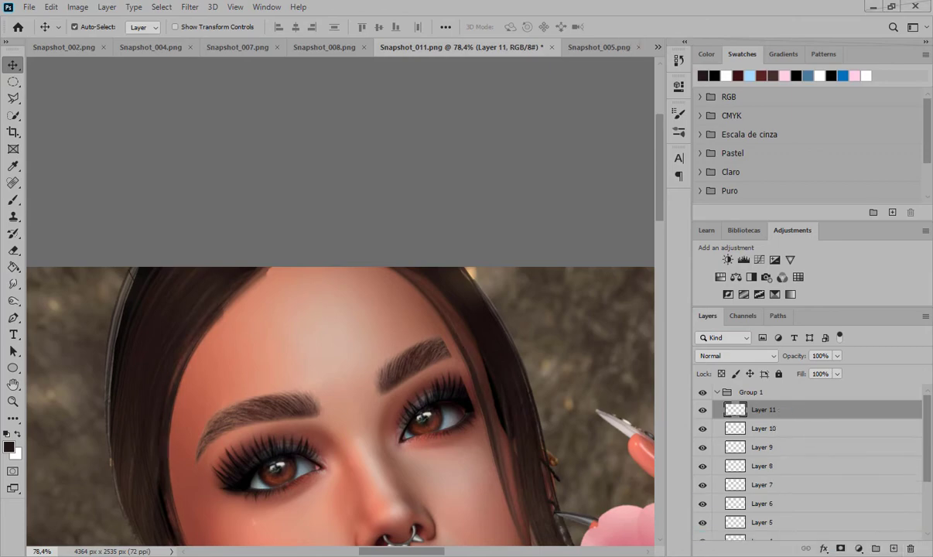
- Examine the face, hairline and whole portrait close up and from a distance
scroll(347, 387, "down", 2)
scroll(406, 252, "down", 5)
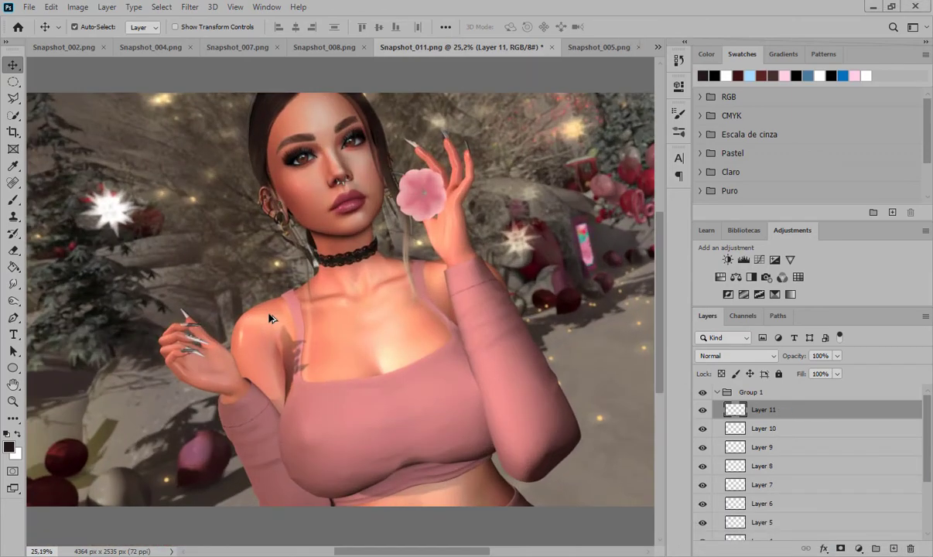
scroll(329, 115, "up", 4)
scroll(328, 114, "up", 1)
scroll(368, 115, "down", 4)
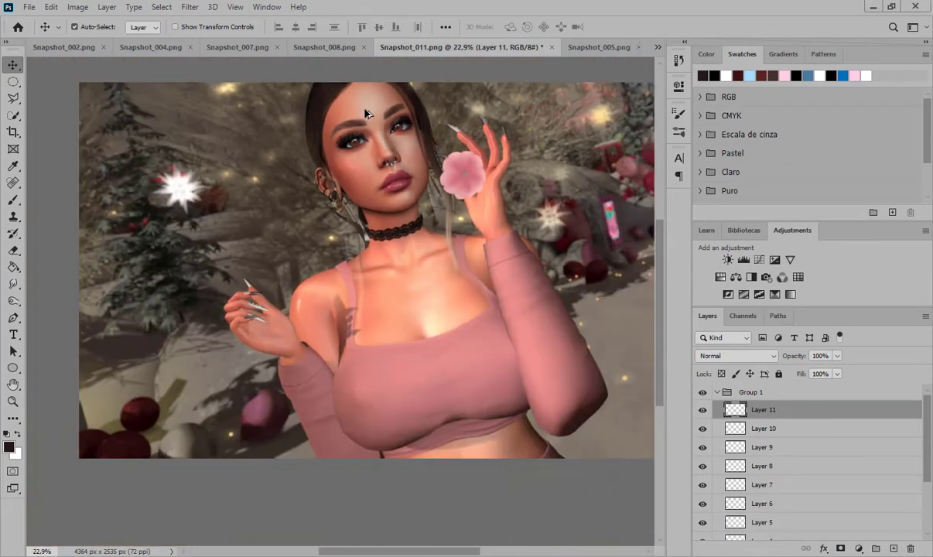
scroll(477, 242, "up", 6)
scroll(477, 241, "up", 2)
scroll(382, 351, "down", 8)
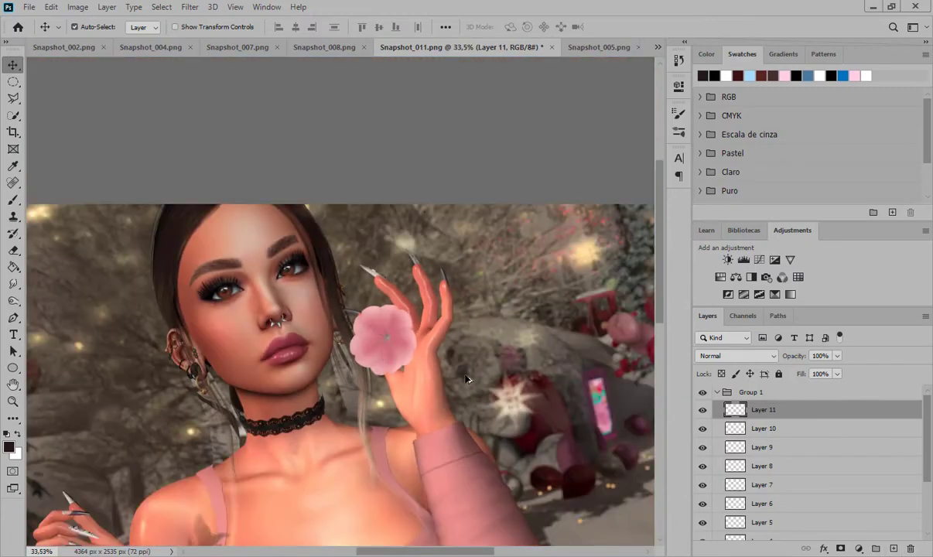
- Add a new layer and draw a curved pen path along the lower petal crease, from the flower's center to its edge
left_click(894, 548)
scroll(356, 348, "up", 8)
left_click(14, 318)
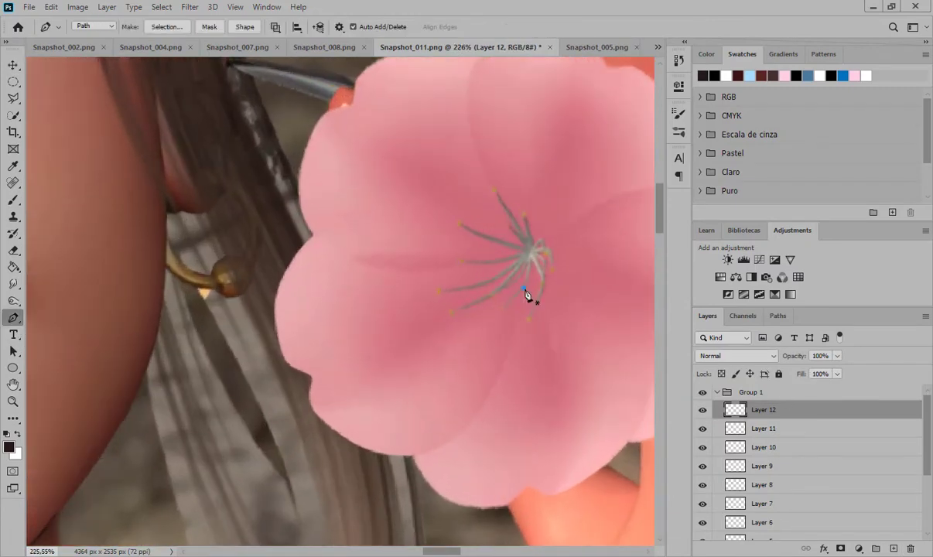
left_click_drag(471, 385, 510, 373)
right_click(499, 396)
key("Escape")
- Set the hair brush size to 3 px, stroke the lower petal path with it and delete the path
left_click(14, 199)
left_click(93, 26)
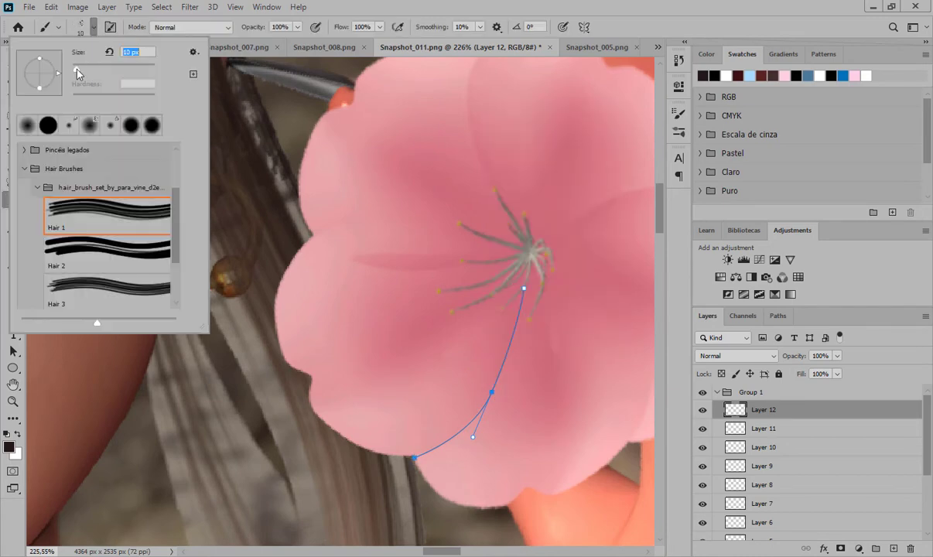
left_click(95, 30)
left_click(14, 318)
right_click(491, 387)
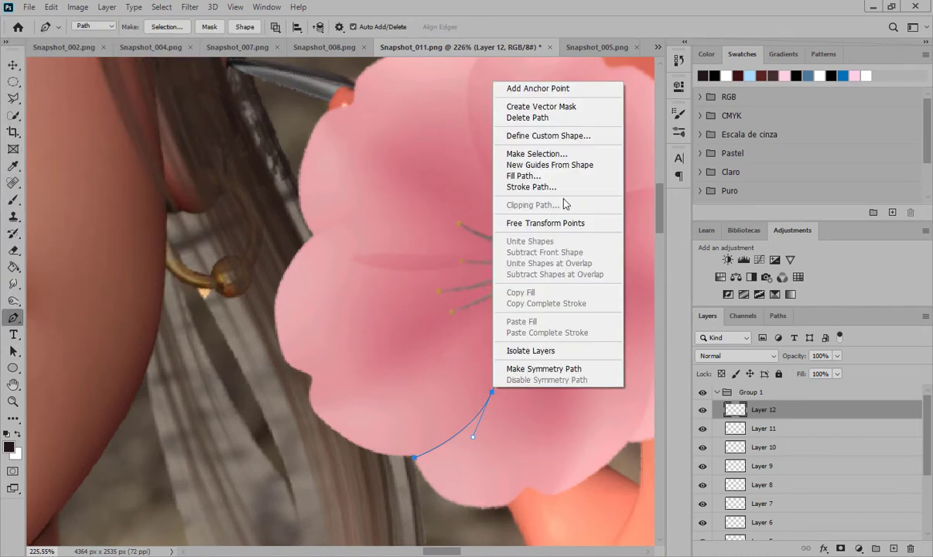
left_click(533, 188)
left_click(506, 164)
right_click(493, 391)
left_click(526, 123)
- Draw a curved path along the petal crease on the finger side of the flower, stroke it with the brush and delete it
scroll(548, 433, "down", 4)
scroll(536, 246, "up", 7)
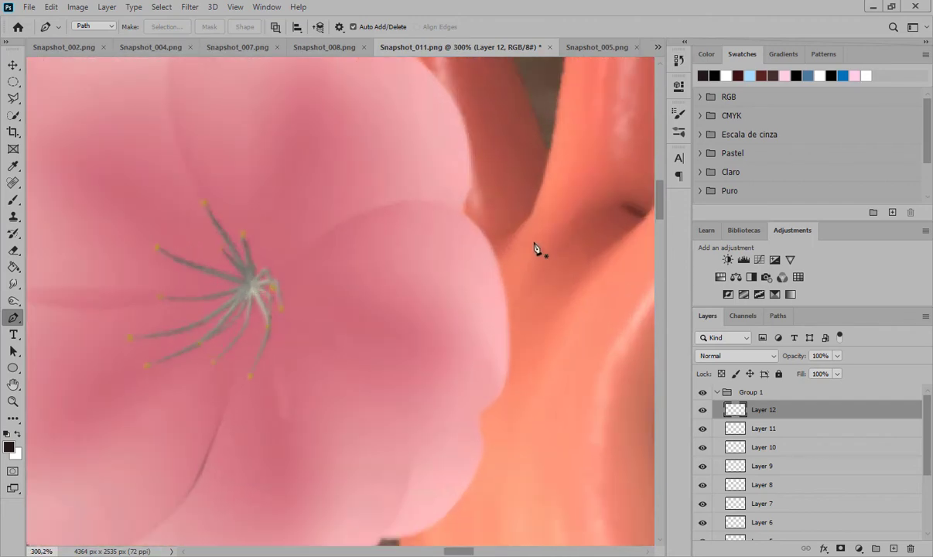
left_click(274, 270)
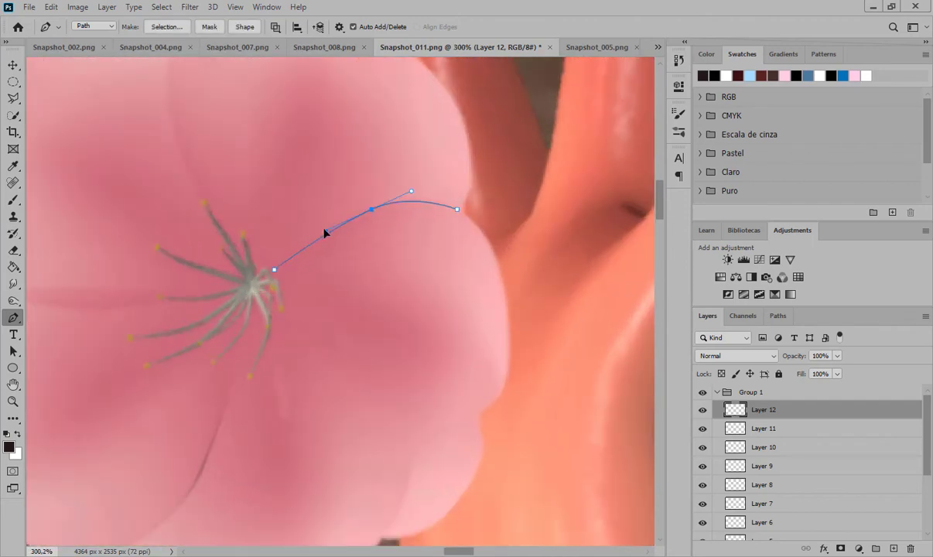
right_click(348, 196)
key("Escape")
right_click(349, 194)
left_click(430, 242)
scroll(431, 246, "down", 1)
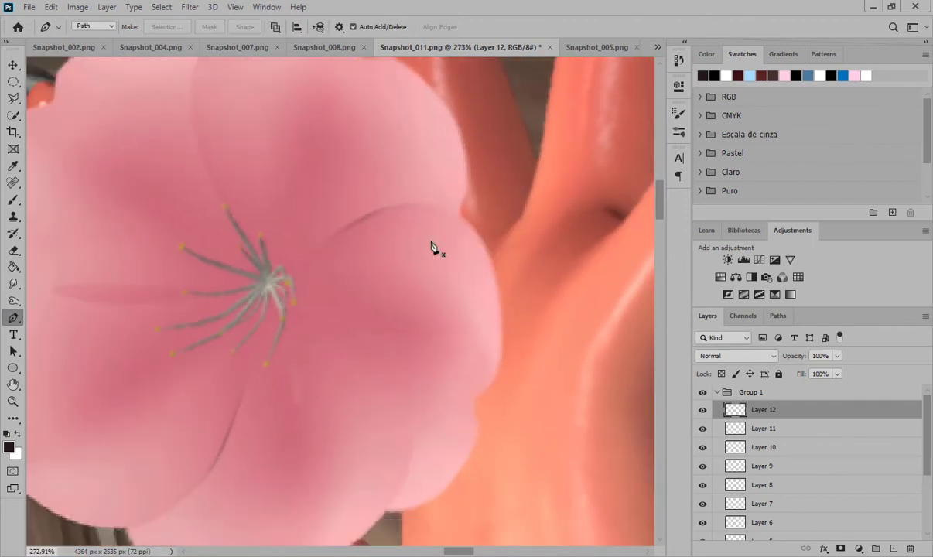
- Draw a curved path along the crease between the upper petals, stroke it with the brush and delete it
scroll(432, 246, "down", 3)
scroll(88, 309, "up", 6)
left_click(366, 353)
left_click_drag(355, 236, 329, 231)
right_click(323, 162)
key("Escape")
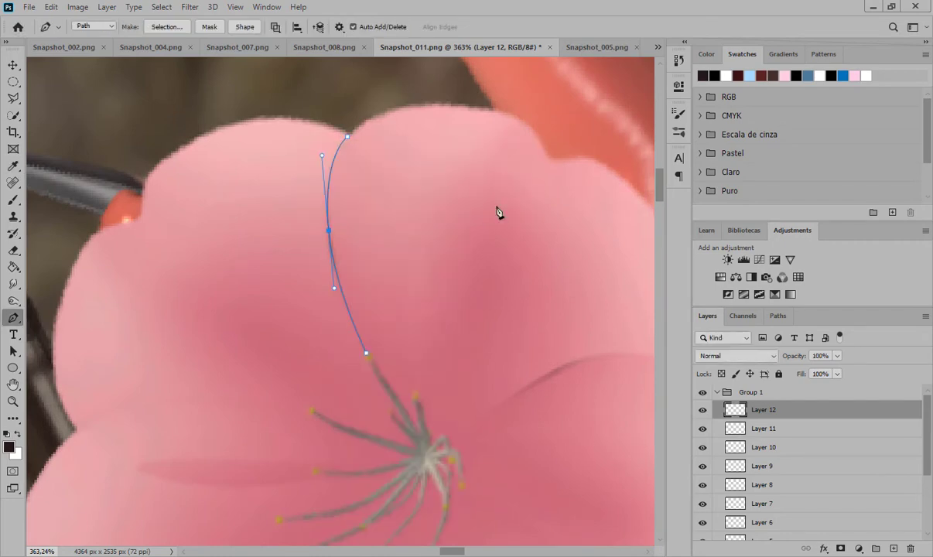
right_click(323, 164)
left_click(351, 262)
scroll(217, 456, "down", 5)
scroll(218, 457, "down", 6)
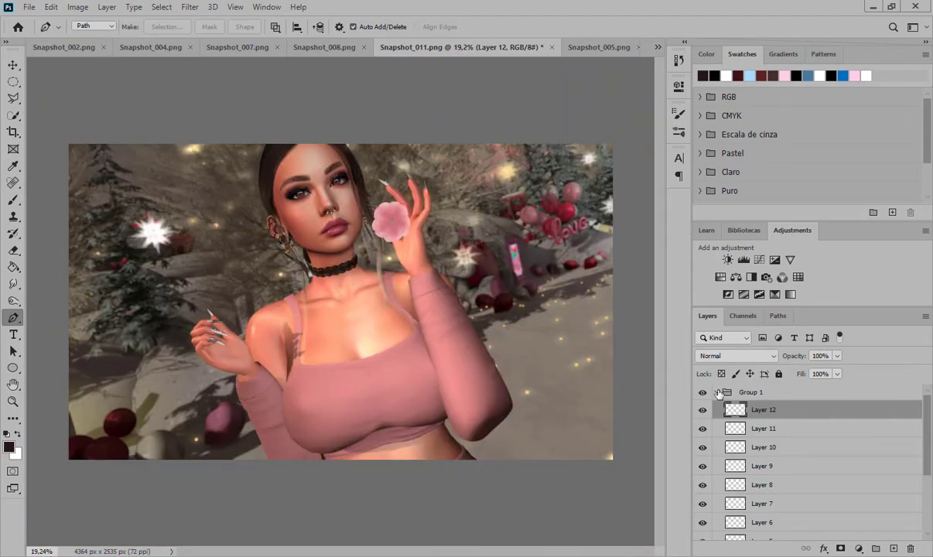
- Select the neck skin directly below the choker with the Lasso tool, following the scalloped lace edge
left_click(718, 392)
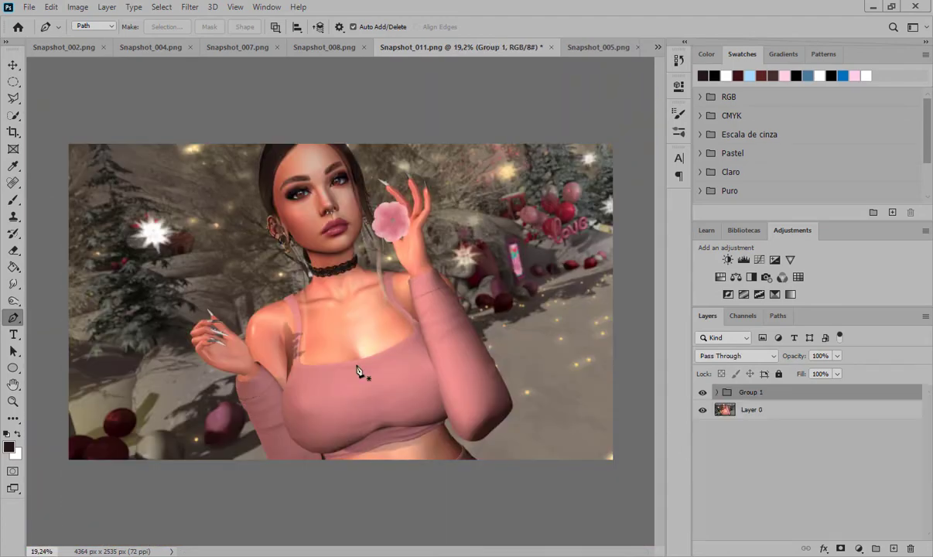
left_click(717, 392)
scroll(354, 193, "up", 8)
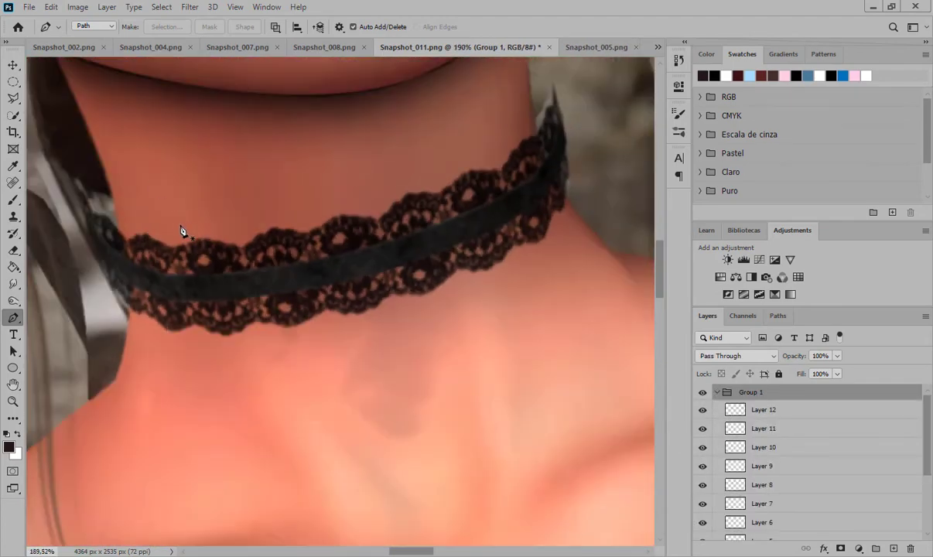
right_click(13, 98)
left_click(62, 98)
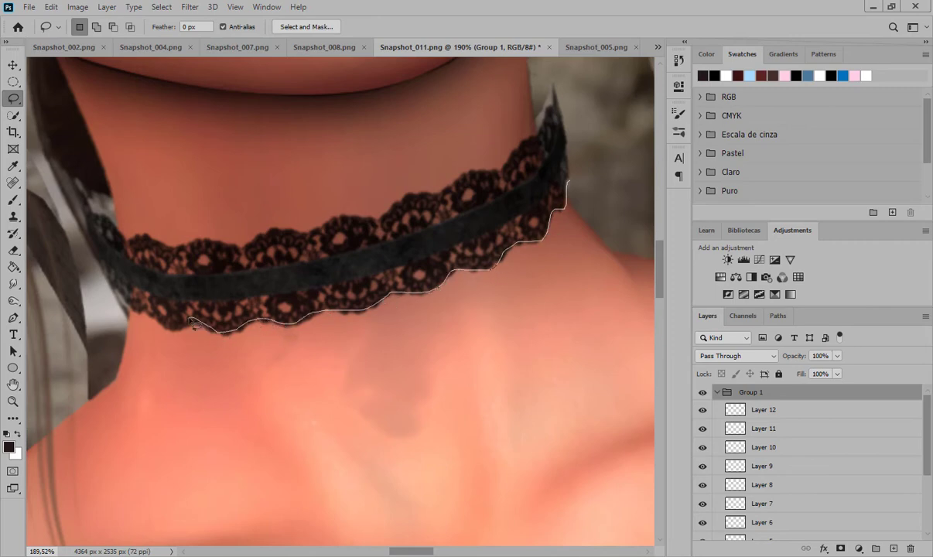
left_click_drag(570, 186, 570, 187)
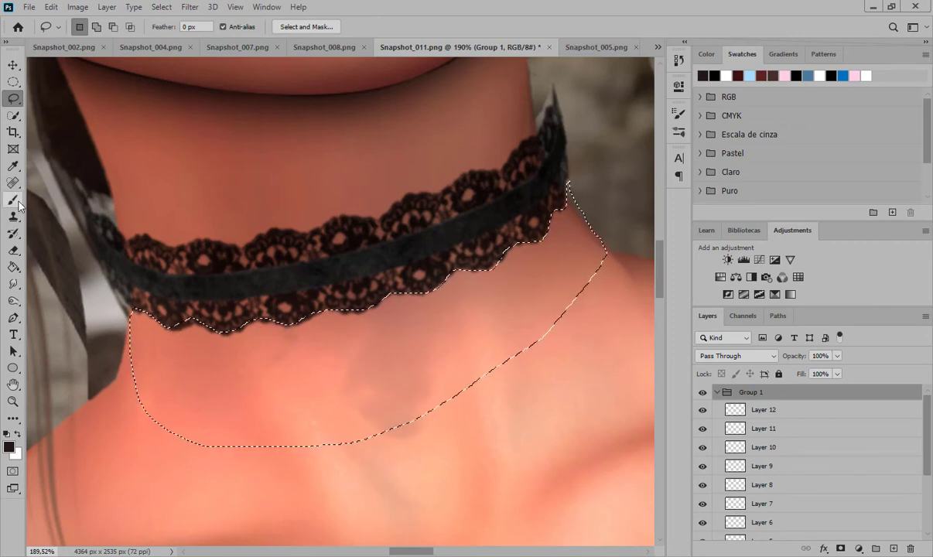
- Select Layer 12 and toggle its visibility to compare the flower with and without the petal lines
key("b")
left_click(762, 409)
scroll(440, 280, "down", 6)
left_click(702, 411)
left_click(702, 411)
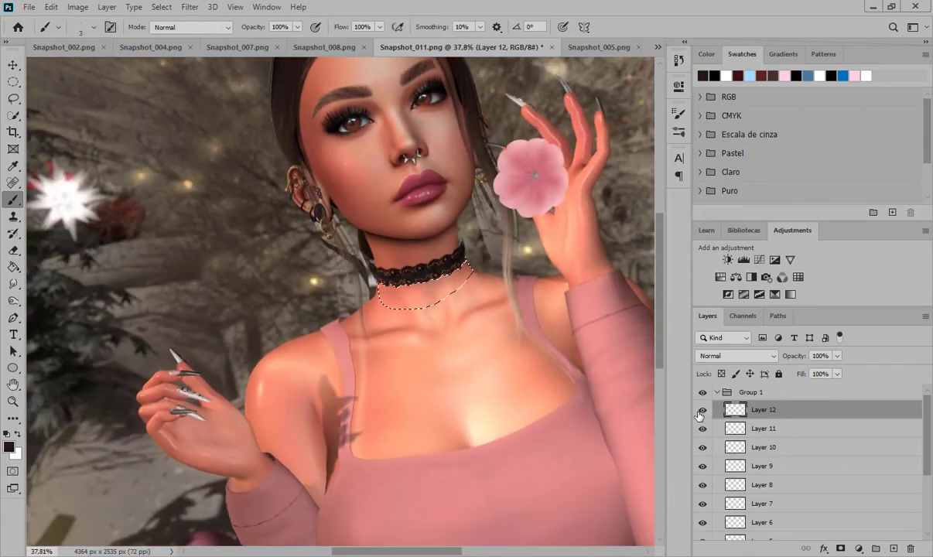
- Add a new layer and paint a soft dark shadow below the choker inside the selection with a 193 px soft brush
left_click(893, 548)
scroll(424, 252, "up", 12)
left_click_drag(365, 310, 400, 314)
left_click(86, 27)
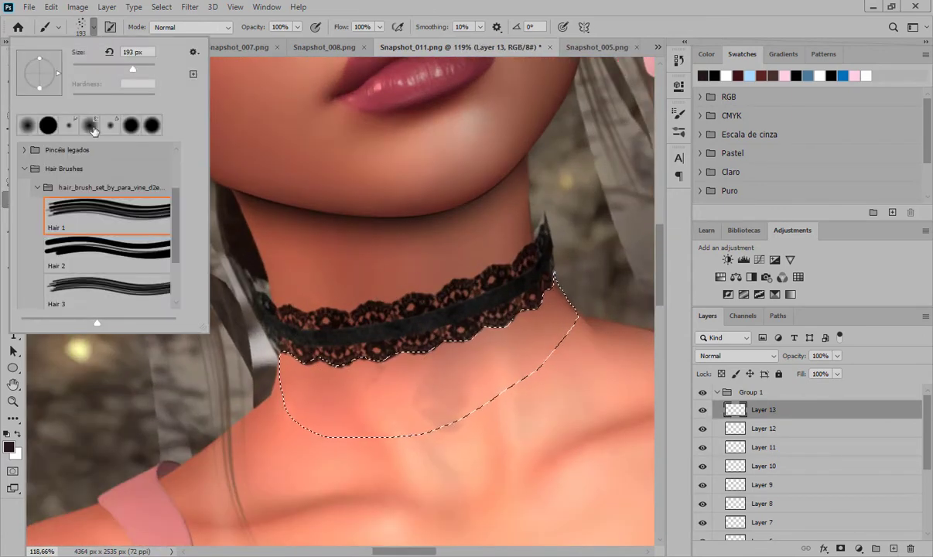
scroll(427, 276, "up", 2)
mouse_move(427, 279)
left_mouse_down()
mouse_move(450, 316)
mouse_move(498, 311)
mouse_move(416, 345)
mouse_move(326, 357)
mouse_move(287, 346)
mouse_move(376, 351)
mouse_move(524, 283)
left_mouse_up()
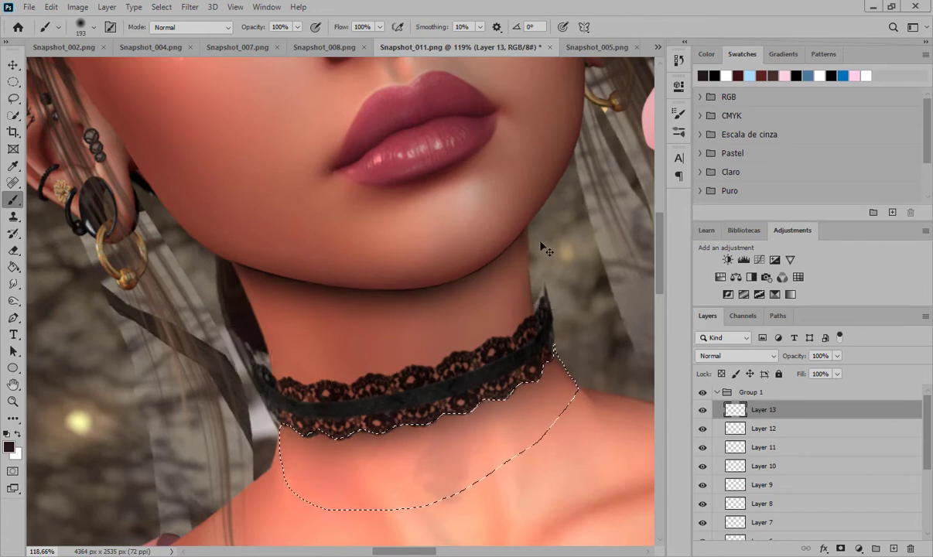
- Remove the selection and clean up the shadow's lower edge under the choker with a 28 px soft eraser
key("e")
left_click_drag(327, 459, 522, 403)
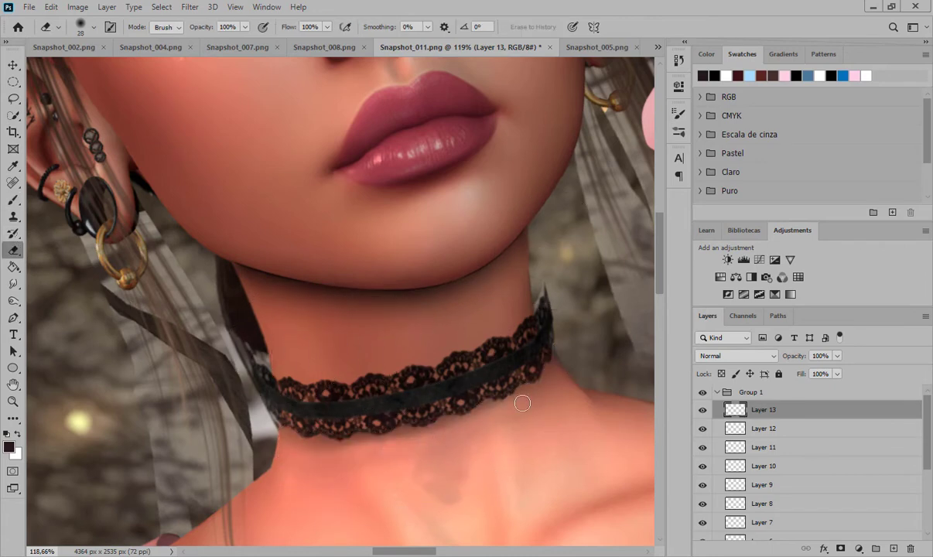
scroll(328, 462, "up", 3)
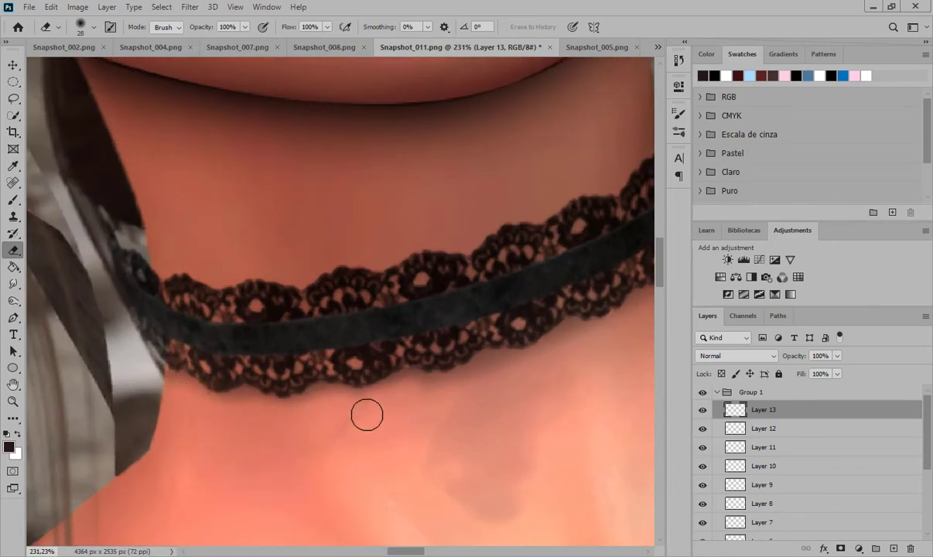
scroll(345, 391, "right", 3)
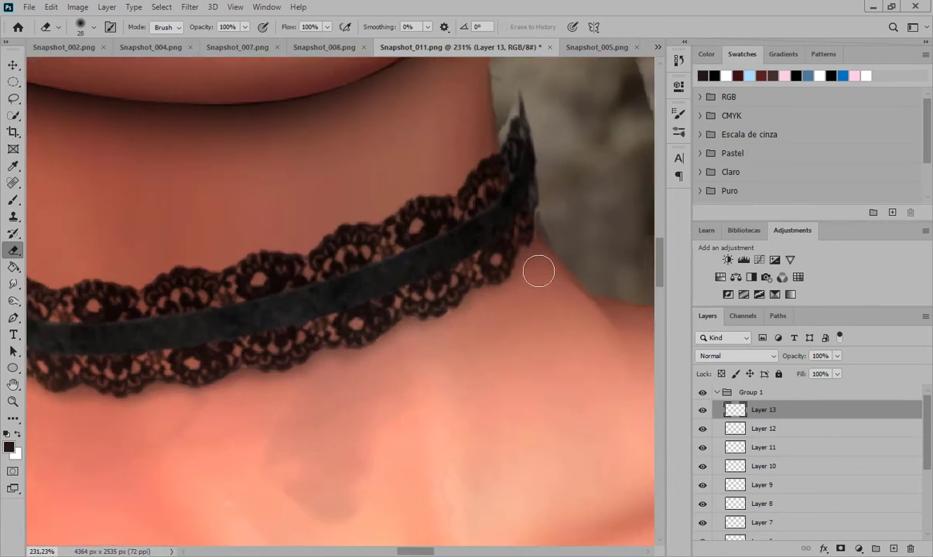
scroll(567, 236, "down", 5)
- Try the Color Burn blend mode on the choker shadow layer, and return it to Normal
left_click(736, 356)
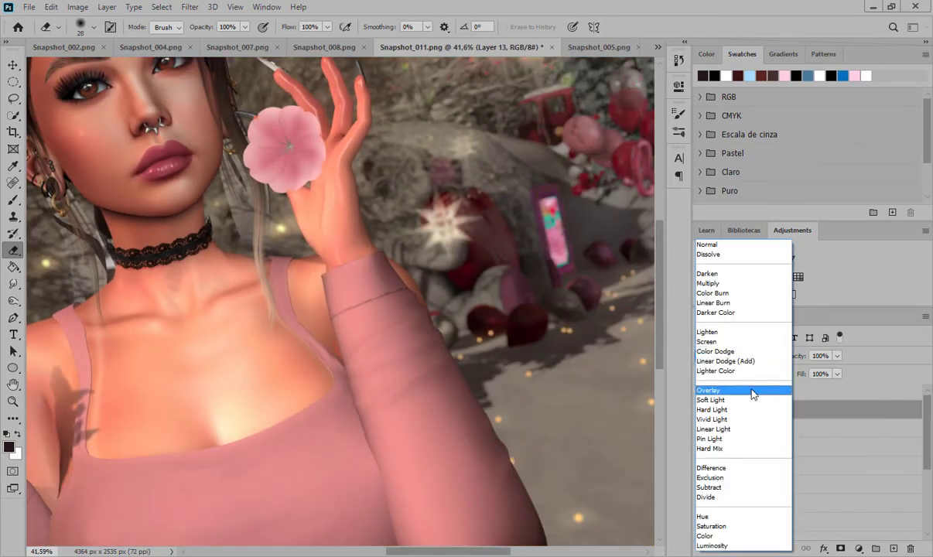
left_click(730, 243)
key("c")
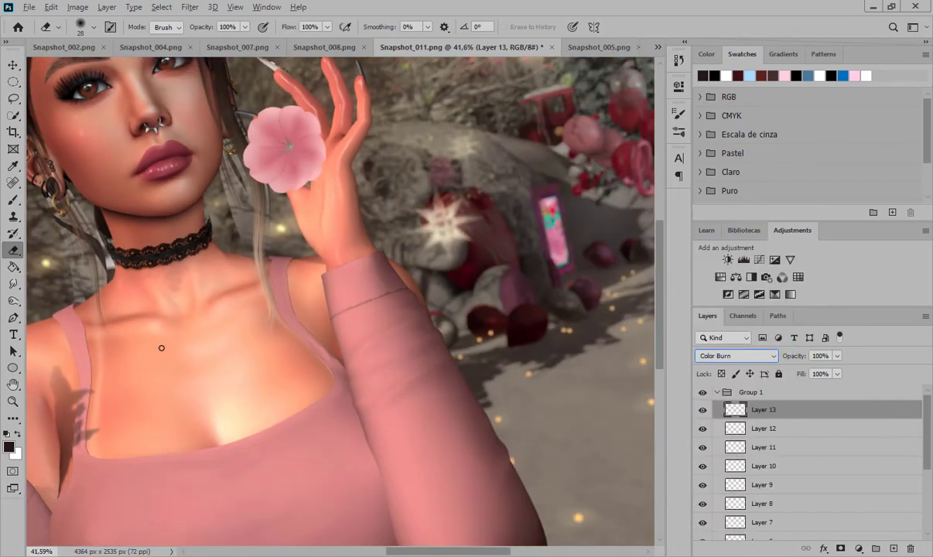
left_click(755, 355)
left_click(715, 245)
- Smooth the sleeve's dark seam and cuff edge at the lowered arm on Layer 0 with a 10 px Smudge tool at 50% strength
left_click(14, 64)
scroll(116, 309, "down", 4)
scroll(121, 379, "left", 5)
scroll(294, 383, "up", 20)
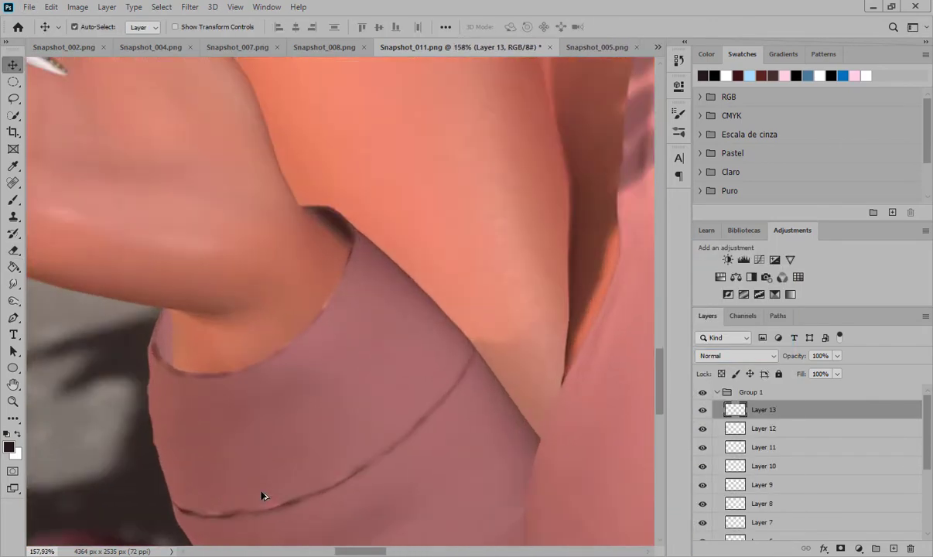
scroll(267, 494, "down", 2)
left_click(717, 392)
left_click(752, 410)
left_click(14, 284)
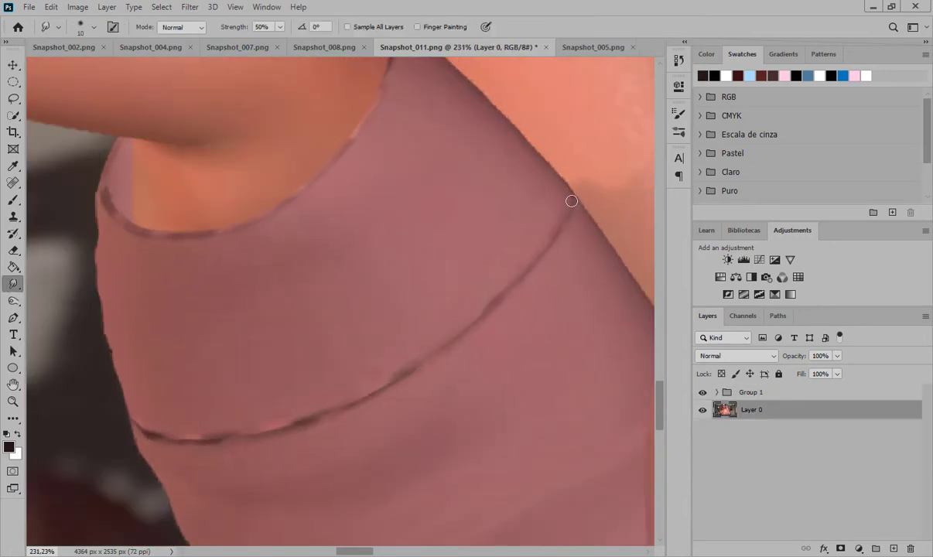
scroll(335, 194, "up", 5)
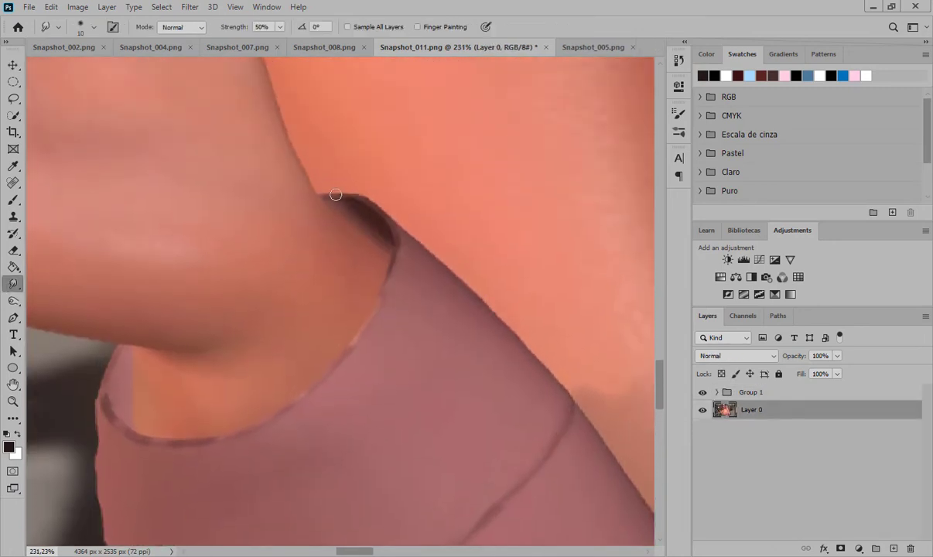
scroll(102, 383, "down", 10)
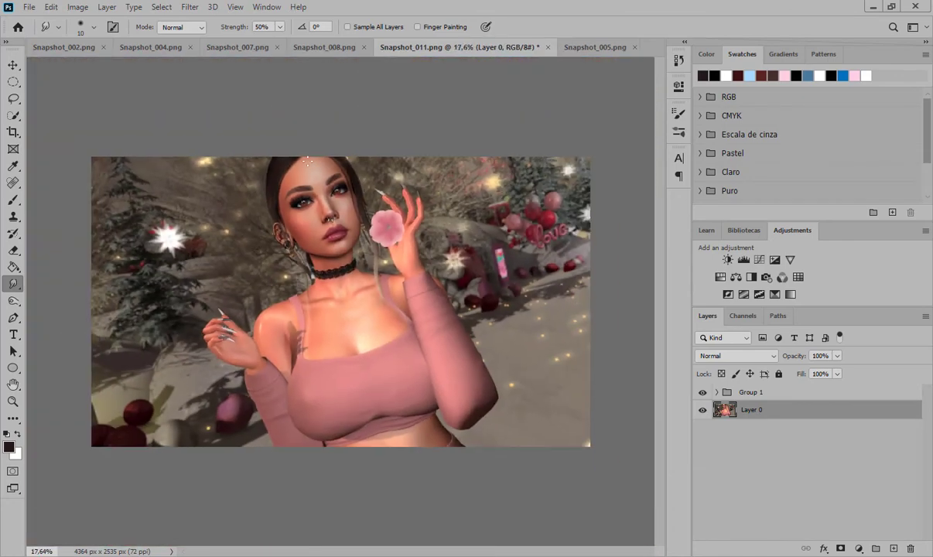
- Place the embedded image 2381539-white-abstract-blur-background-with-bokeh-effect-vetor from the Bokeh in Png folder
left_click(51, 7)
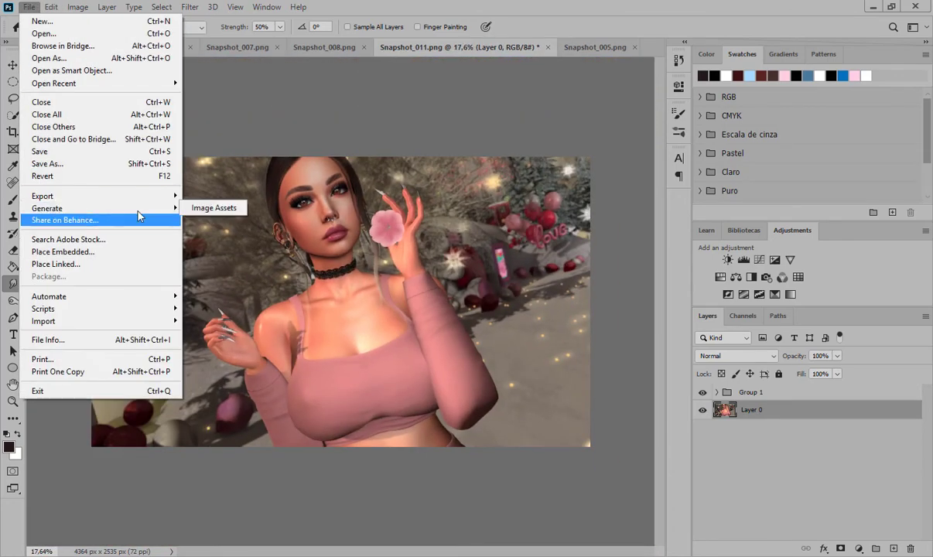
left_click(135, 258)
left_click(60, 172)
left_click(60, 187)
double_click(224, 109)
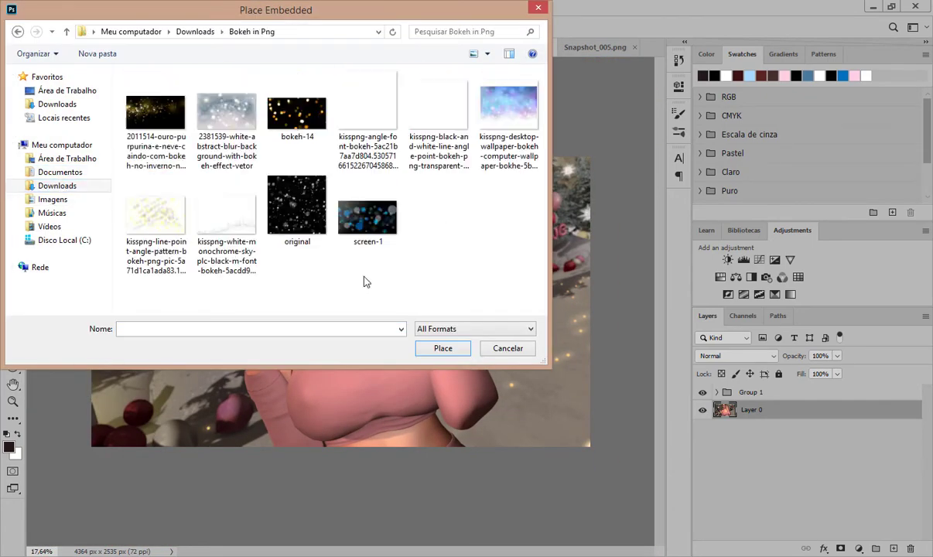
left_click(236, 113)
left_click(446, 350)
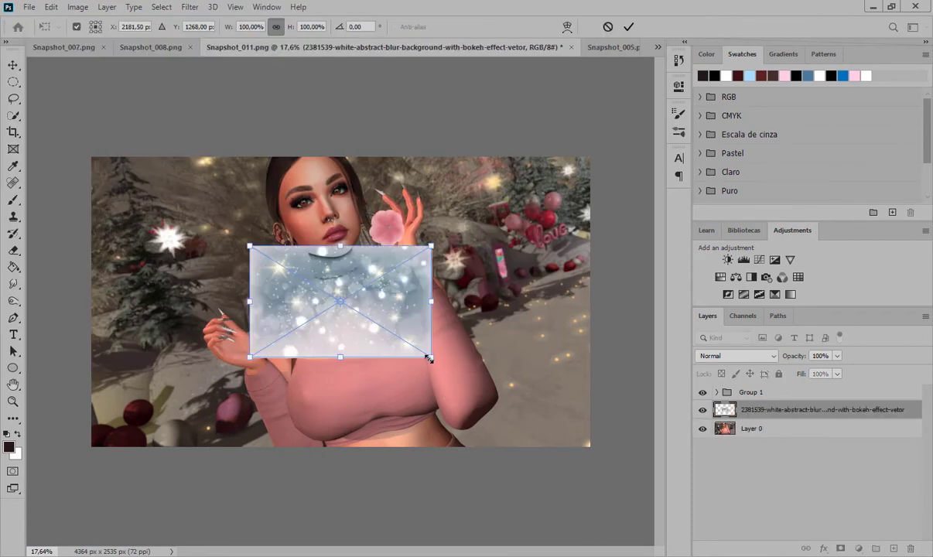
- Enlarge and position the bokeh image so it covers the whole canvas, and commit the placement
left_click_drag(430, 356, 679, 510)
left_click_drag(557, 433, 375, 319)
left_click_drag(498, 395, 680, 511)
left_click_drag(452, 422, 447, 405)
key("Return")
- Move the bokeh layer above Group 1 and rasterize it
left_click_drag(760, 410, 755, 386)
left_click(460, 232)
left_click(461, 225)
left_click(717, 392)
left_click(717, 412)
right_click(767, 392)
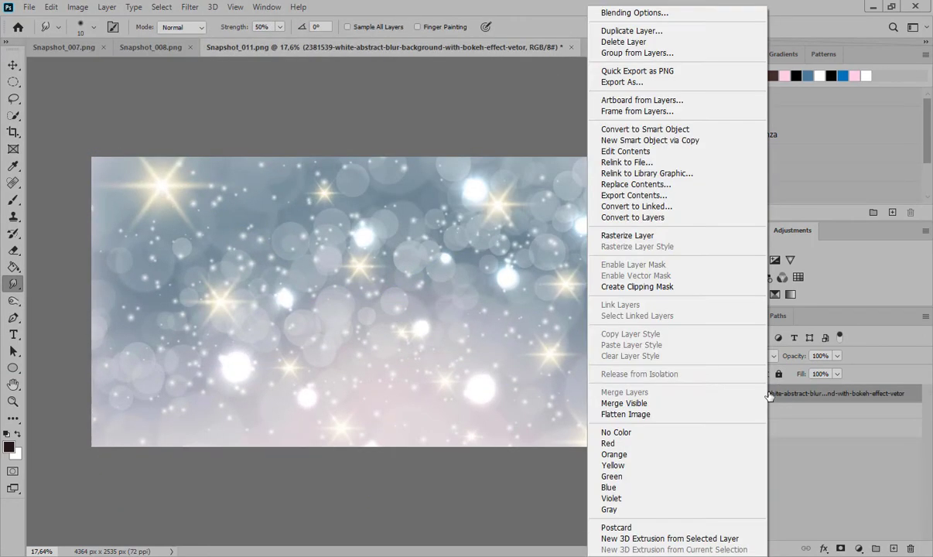
left_click(696, 236)
- Set the bokeh layer's blend mode to Overlay and hide the layer with an inverted black layer mask
left_click(743, 355)
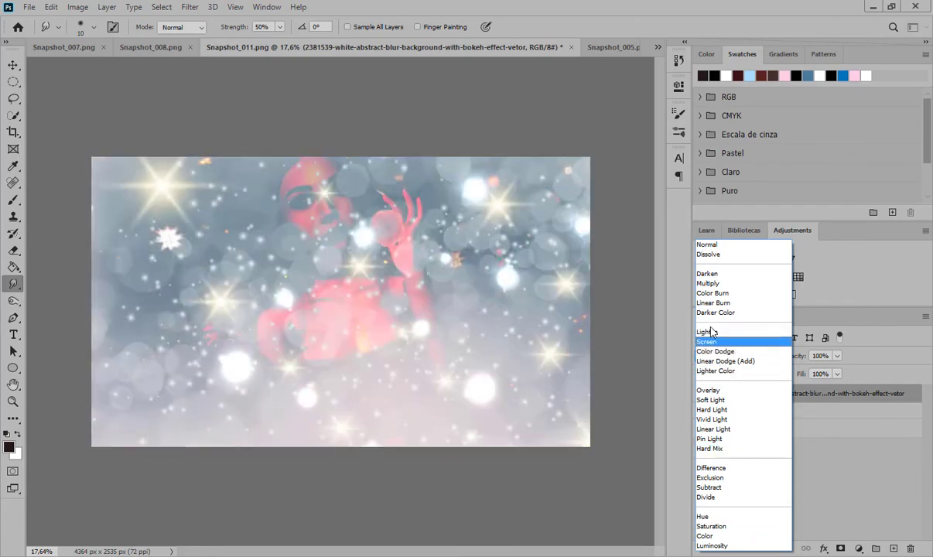
left_click(723, 390)
left_click(842, 549)
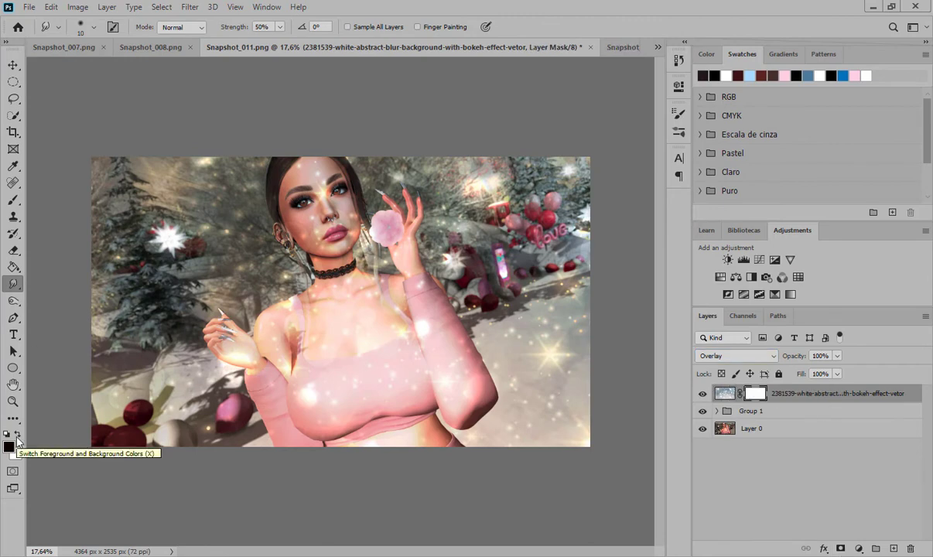
key("ctrl+i")
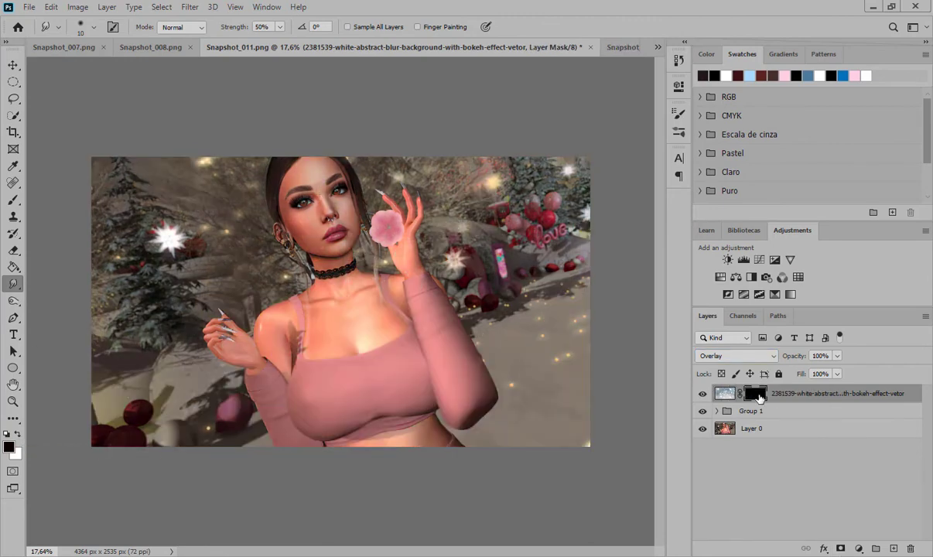
- Paint white on the bokeh layer's mask with a 681 px soft brush to reveal the overlay across the background and sleeves
left_click(17, 199)
key("x")
mouse_move(233, 362)
left_mouse_down()
mouse_move(267, 412)
mouse_move(211, 408)
mouse_move(140, 170)
mouse_move(223, 200)
mouse_move(231, 158)
mouse_move(255, 259)
mouse_move(270, 266)
mouse_move(179, 327)
mouse_move(159, 198)
mouse_move(491, 180)
mouse_move(376, 153)
mouse_move(488, 400)
mouse_move(500, 313)
mouse_move(583, 175)
mouse_move(522, 317)
mouse_move(394, 154)
mouse_move(591, 451)
mouse_move(484, 421)
left_mouse_up()
left_click_drag(537, 358, 249, 413)
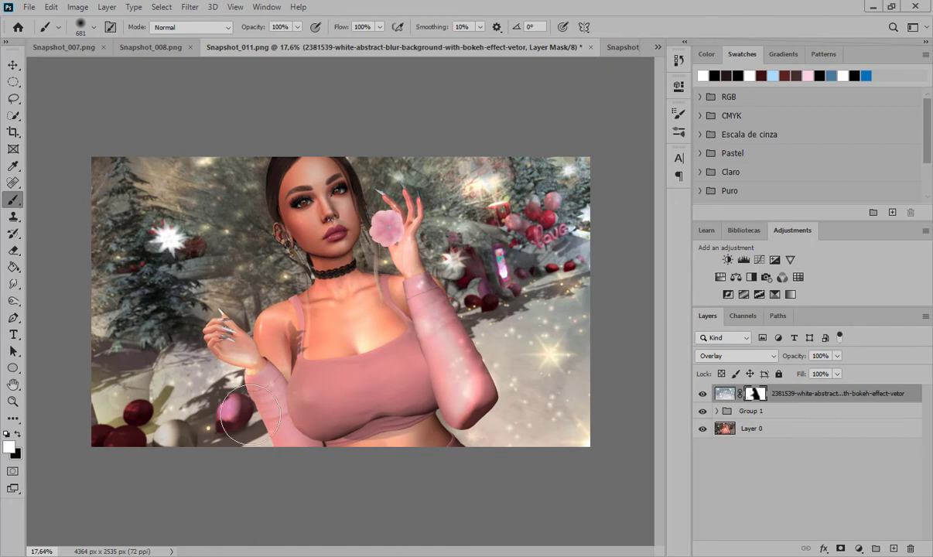
- Touch up the bokeh mask around the figure and elbow with the 681 px brush, alternating black and white
scroll(495, 200, "up", 1)
mouse_move(455, 222)
left_mouse_down()
mouse_move(508, 177)
mouse_move(415, 112)
left_mouse_up()
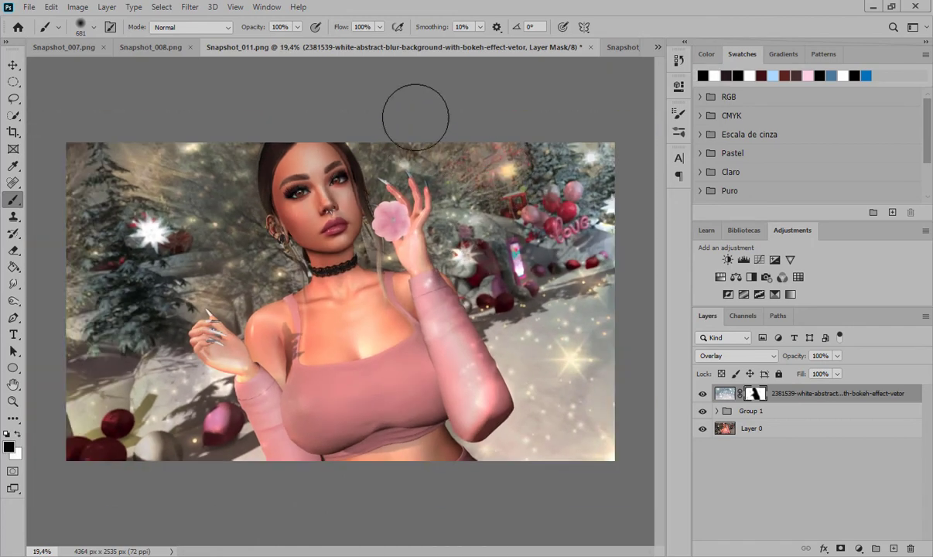
left_click(16, 436)
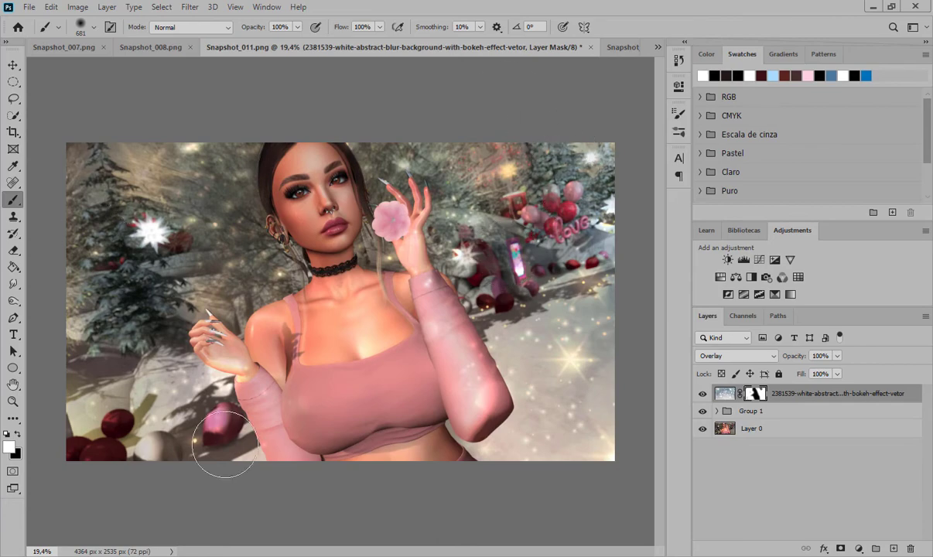
scroll(394, 159, "up", 7)
scroll(394, 158, "down", 7)
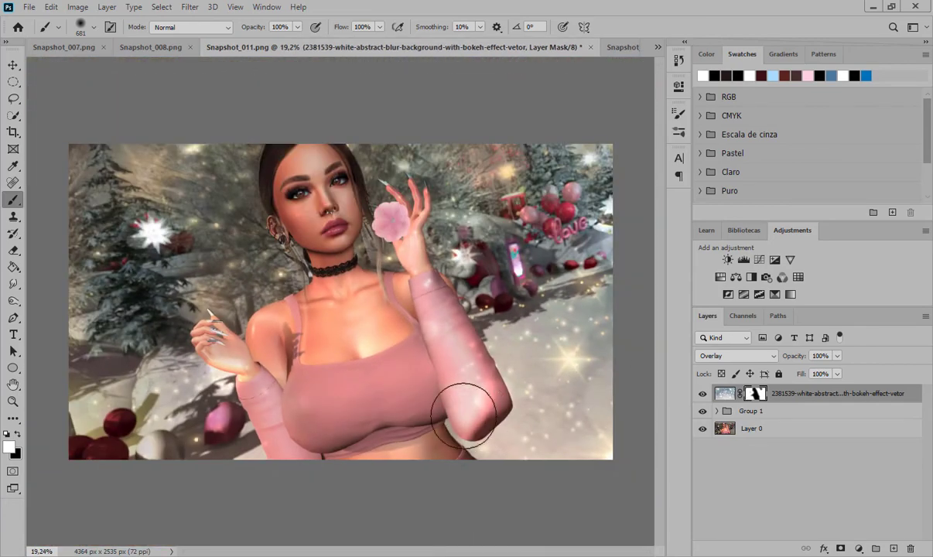
left_click_drag(462, 415, 552, 448)
left_click(16, 435)
left_click_drag(403, 368, 454, 446)
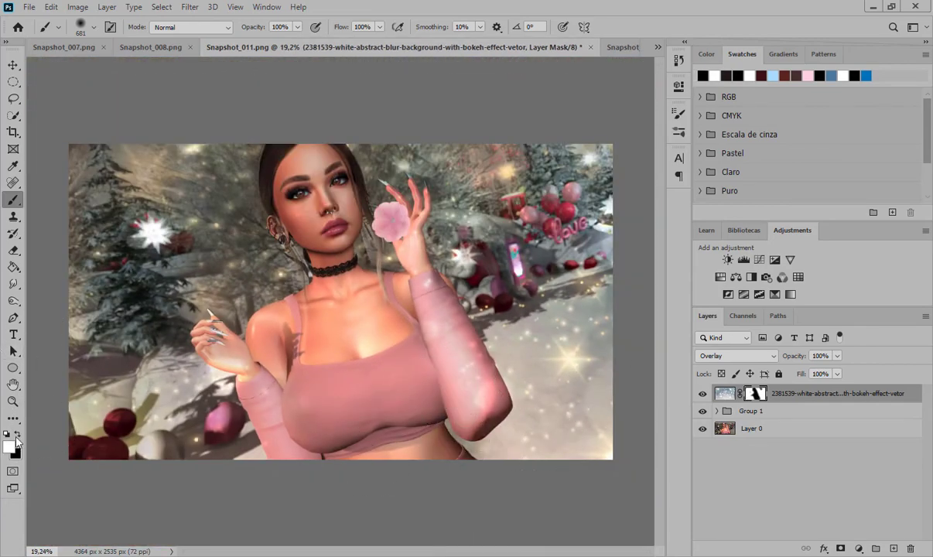
- Refine the bokeh mask over the lower hand and the shoulder beside it with a 91 px soft brush
scroll(218, 333, "up", 6)
right_click(309, 290)
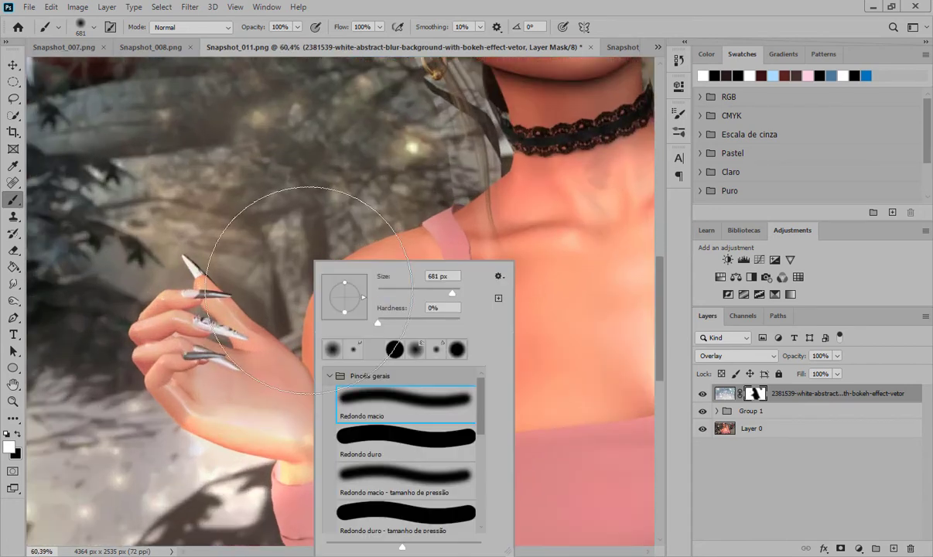
mouse_move(375, 242)
left_mouse_down()
mouse_move(308, 325)
mouse_move(420, 237)
mouse_move(307, 325)
left_mouse_up()
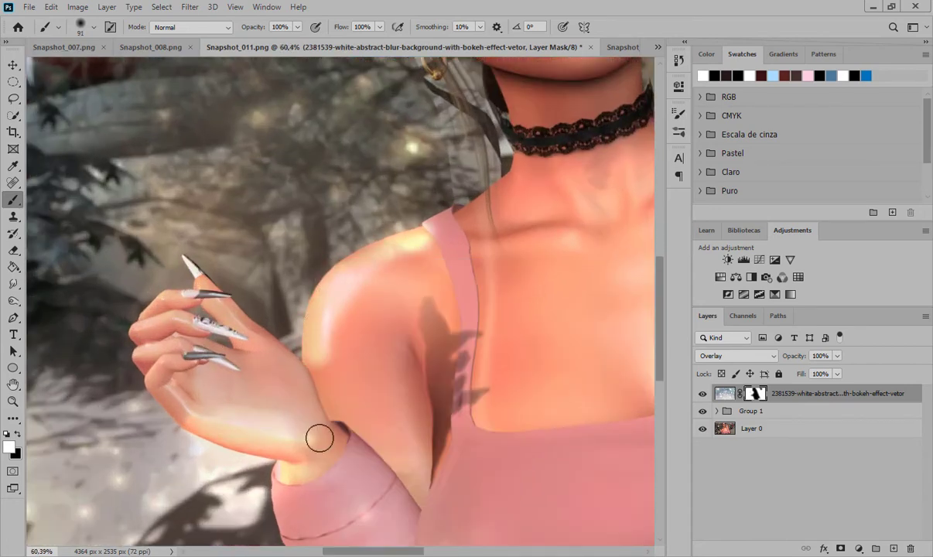
mouse_move(195, 412)
left_mouse_down()
mouse_move(204, 298)
mouse_move(199, 344)
mouse_move(305, 427)
mouse_move(287, 344)
left_mouse_up()
mouse_move(381, 237)
left_mouse_down()
mouse_move(408, 252)
mouse_move(391, 244)
left_mouse_up()
scroll(391, 244, "down", 5)
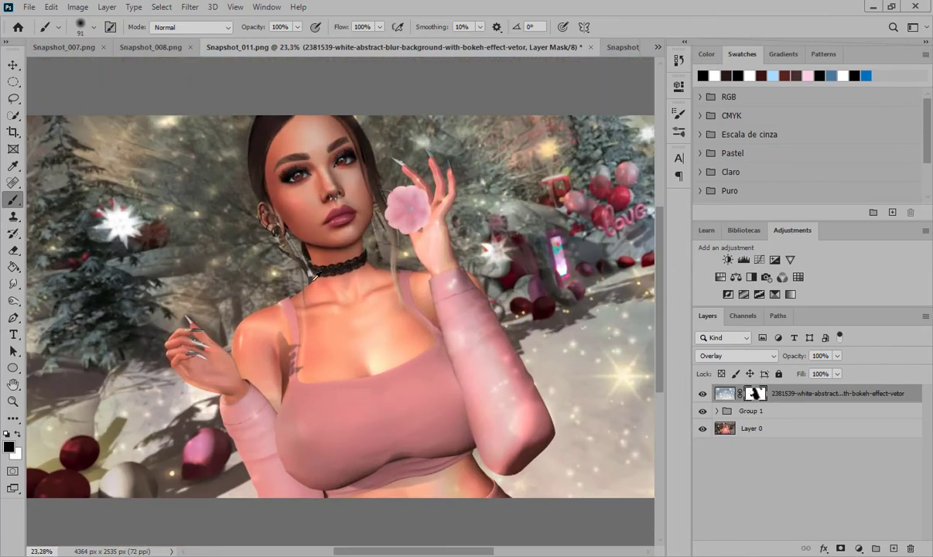
- Delete the masked 2381539-white-abstract-blur bokeh layer
left_click_drag(819, 393, 912, 549)
- Place the embedded heart-shaped kisspng-angle-font-bokeh image from the Bokeh in Png folder
left_click(29, 7)
left_click(100, 253)
left_click(379, 120)
left_click(438, 123)
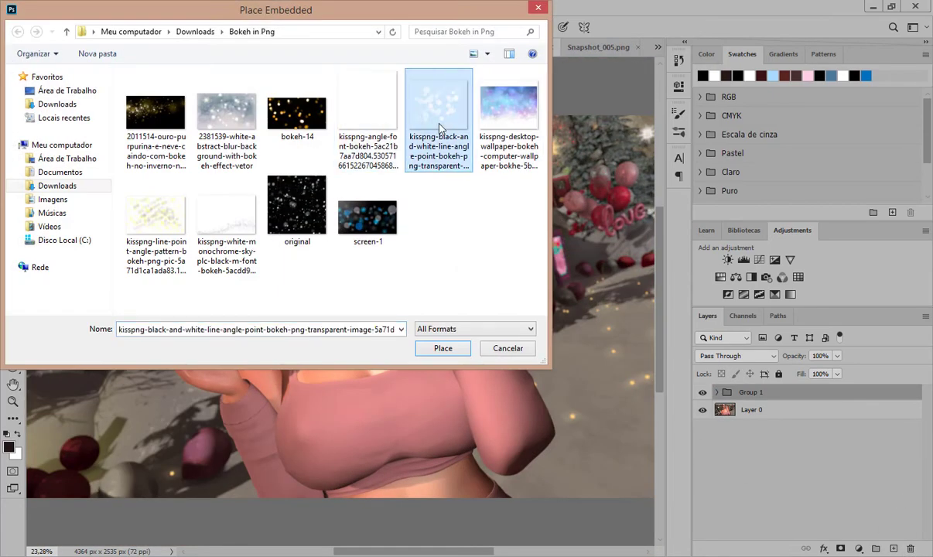
left_click(371, 120)
left_click(454, 352)
- Try enlarging and positioning the heart bokeh image over the canvas, and delete its layer
left_click_drag(406, 373, 592, 537)
left_click_drag(352, 371, 228, 229)
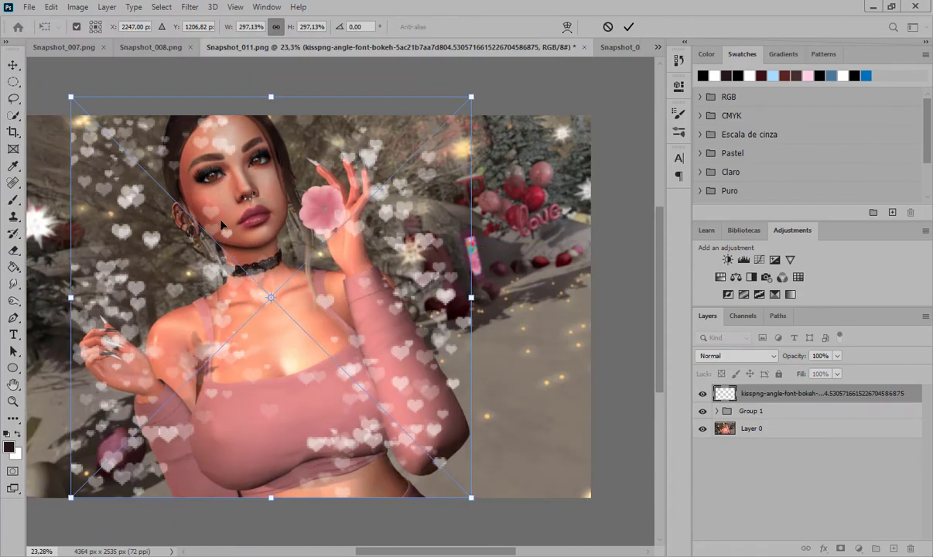
left_click_drag(470, 495, 615, 549)
scroll(238, 274, "up", 1)
mouse_move(238, 318)
left_mouse_down()
mouse_move(194, 253)
mouse_move(223, 250)
left_mouse_up()
key("Return")
left_click_drag(454, 552, 403, 551)
left_click(339, 302)
left_click(452, 216)
left_click(13, 65)
left_click_drag(337, 302, 197, 211)
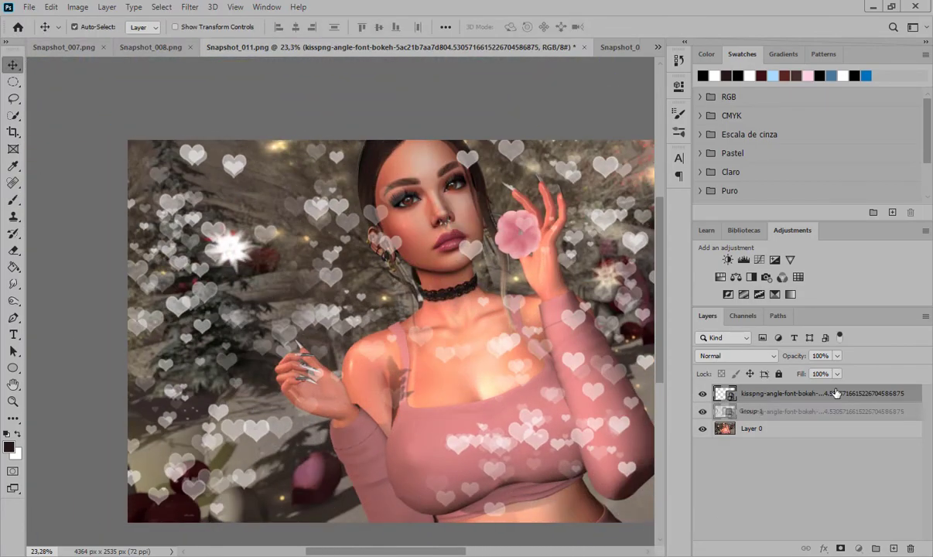
left_click_drag(836, 393, 910, 548)
- Place the embedded image screen-1 from the Bokeh in Png folder
left_click(35, 11)
left_click(69, 245)
left_click(226, 224)
left_click(439, 119)
left_click(227, 225)
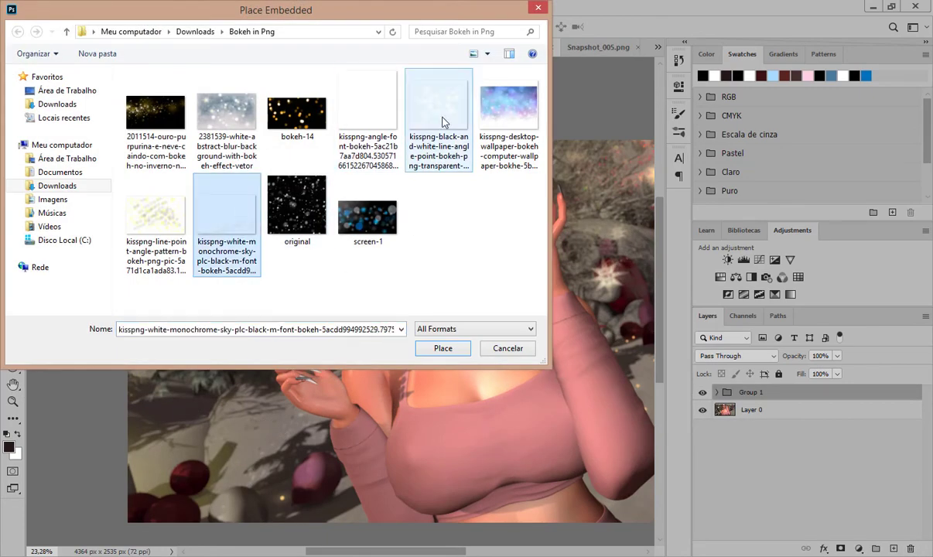
left_click(443, 123)
left_click(367, 218)
left_click(442, 348)
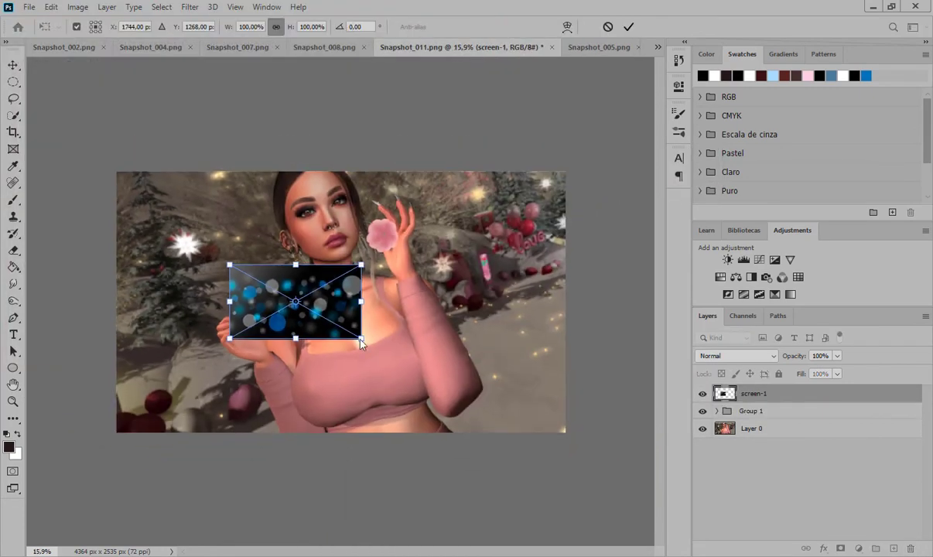
- Enlarge and position the screen-1 image so it covers the whole canvas, and commit the placement
left_click_drag(361, 338, 662, 506)
left_click_drag(456, 450, 320, 331)
left_click_drag(527, 387, 689, 479)
left_click_drag(447, 392, 398, 380)
key("Return")
- Set the screen-1 layer's blend mode to Screen and add a white layer mask
left_click(734, 354)
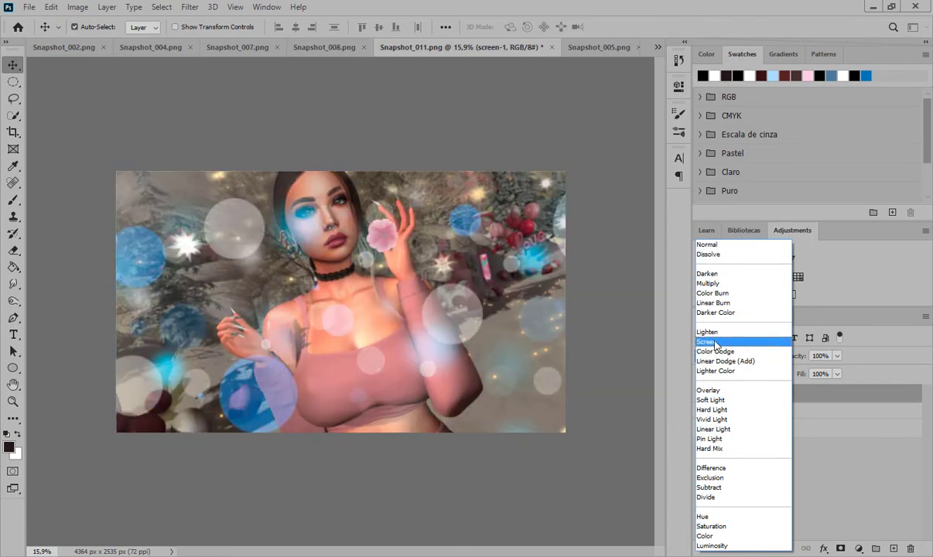
left_click(713, 342)
right_click(768, 393)
key("Escape")
left_click(843, 547)
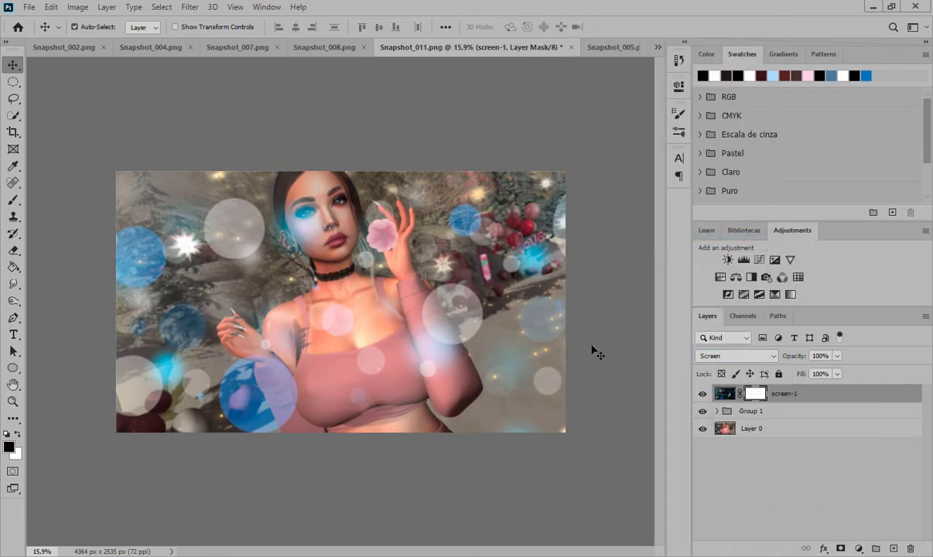
key("ctrl+i")
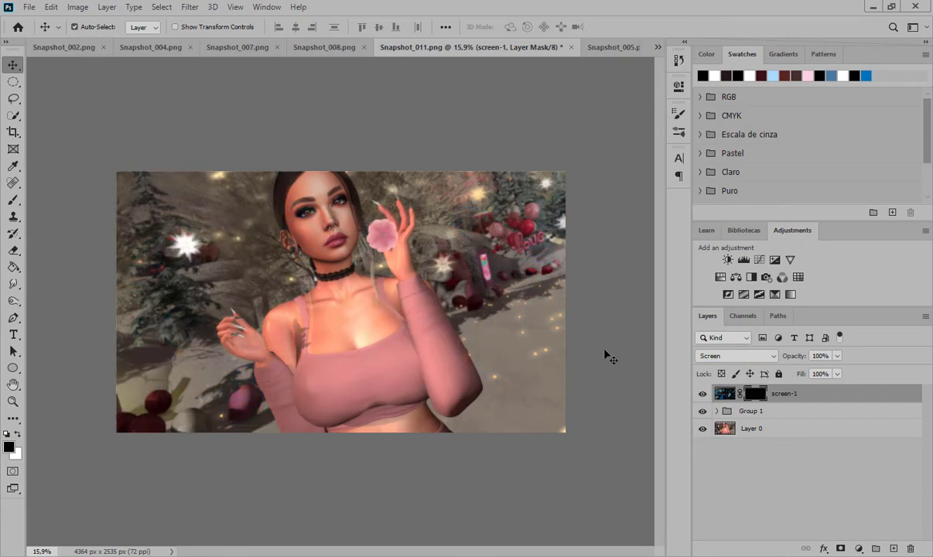
key("ctrl+i")
- Paint black on the screen-1 mask with a 194 px soft brush to clear the bokeh from the face
key("b")
scroll(316, 258, "up", 7)
left_click_drag(292, 194, 300, 197)
mouse_move(295, 167)
left_mouse_down()
mouse_move(259, 178)
mouse_move(263, 115)
left_mouse_up()
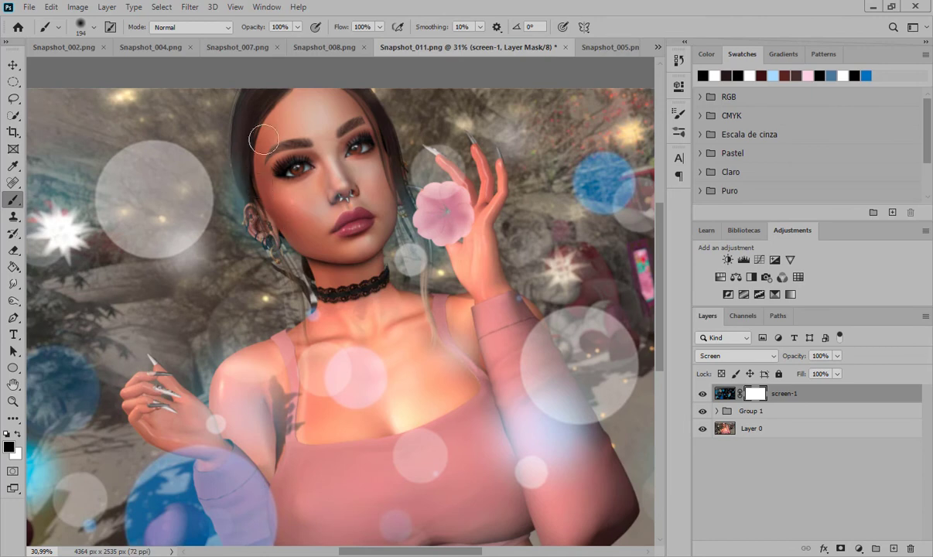
scroll(356, 227, "down", 3)
scroll(360, 339, "down", 2)
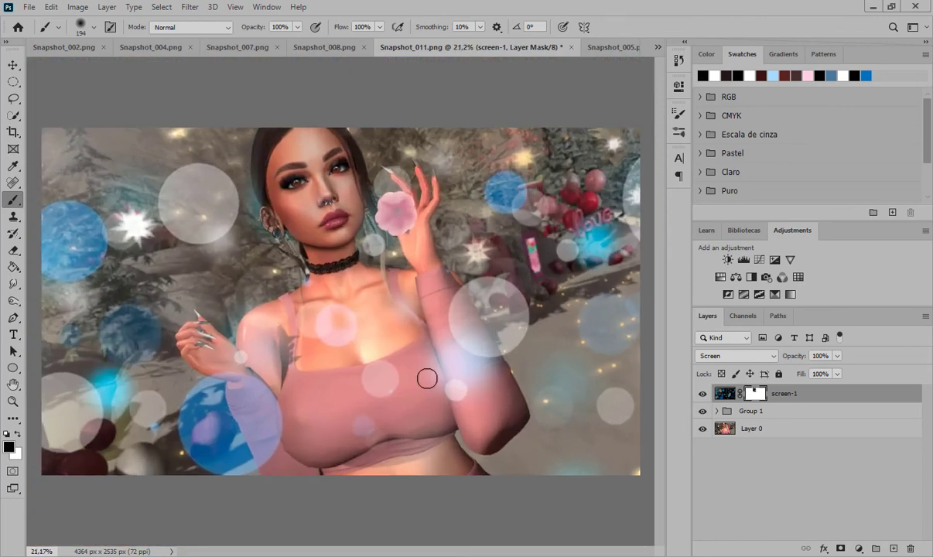
- Mask the bokeh off both sleeves with the 194 px brush
scroll(484, 355, "up", 3)
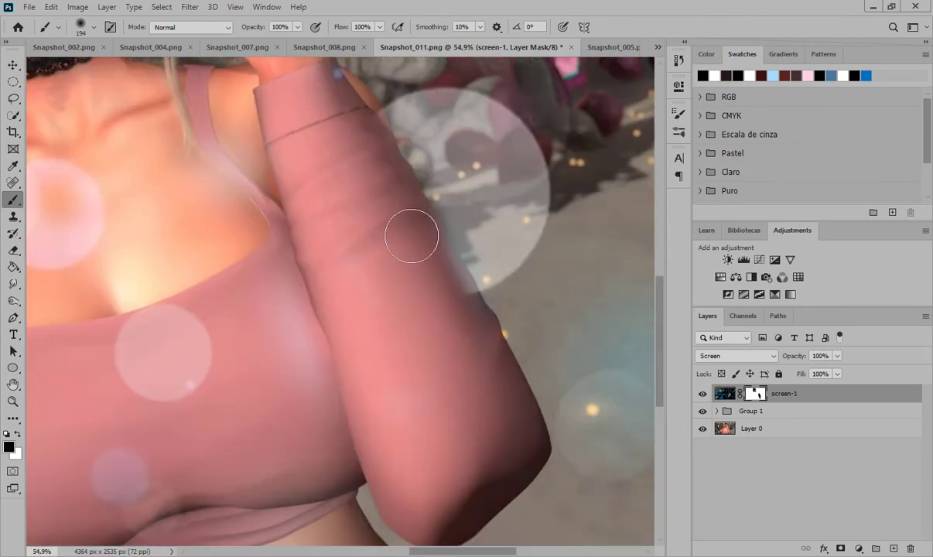
scroll(376, 167, "down", 3)
scroll(454, 512, "up", 4)
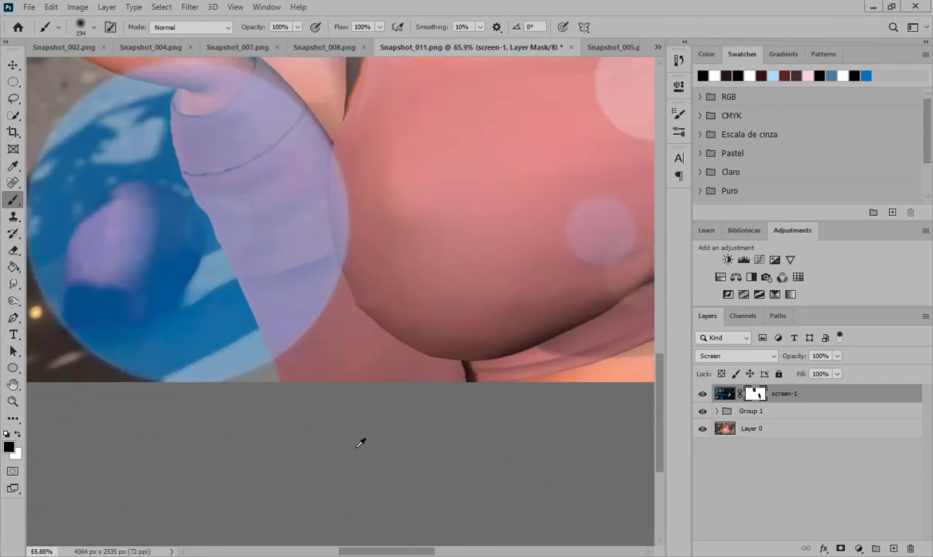
mouse_move(294, 153)
left_mouse_down()
mouse_move(241, 148)
mouse_move(284, 281)
left_mouse_up()
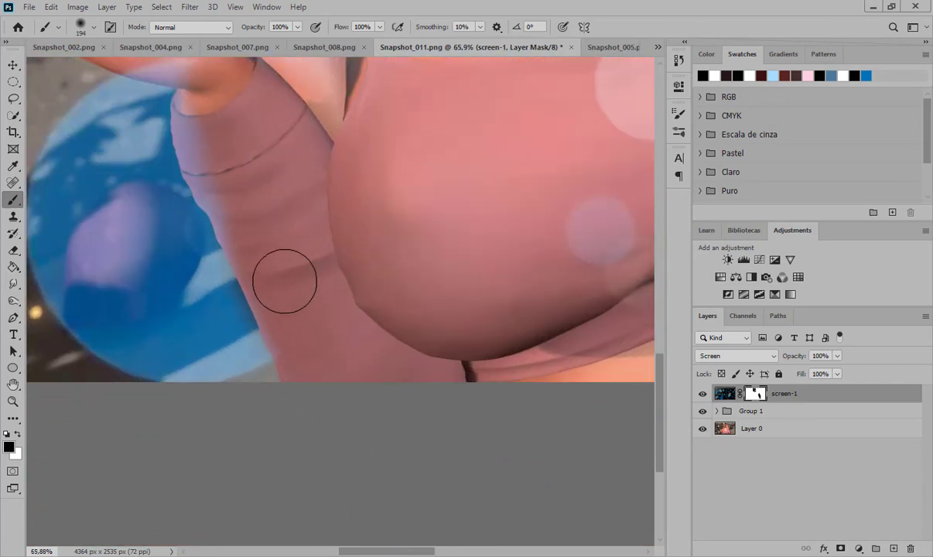
- Mask the bokeh off the lower sleeve's edge and wrist with a smaller brush of 84 to 94 px
scroll(151, 124, "up", 2)
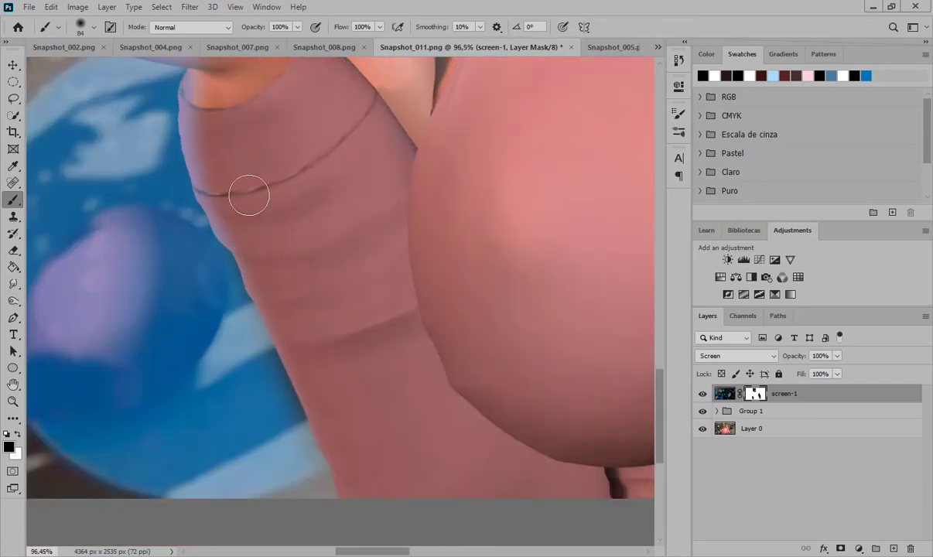
scroll(263, 96, "up", 5)
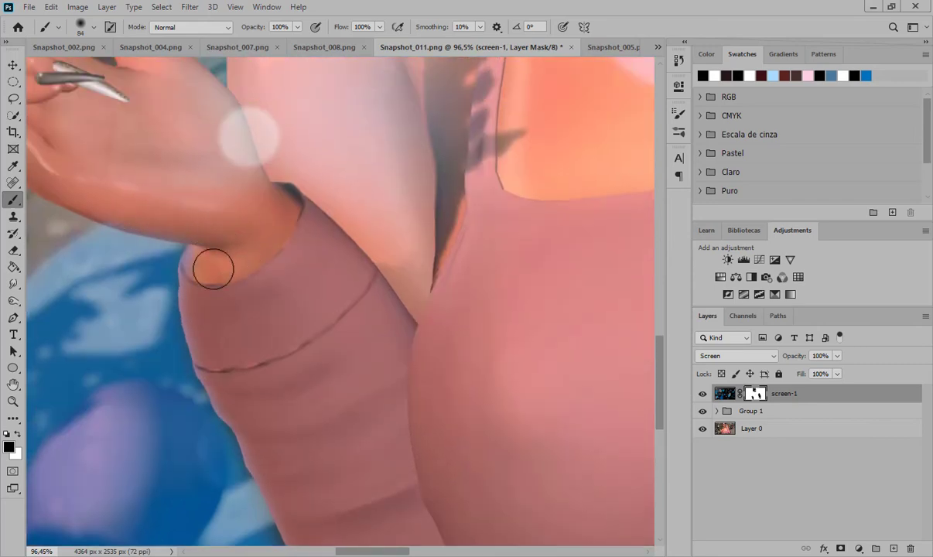
scroll(102, 196, "down", 19)
scroll(464, 232, "up", 12)
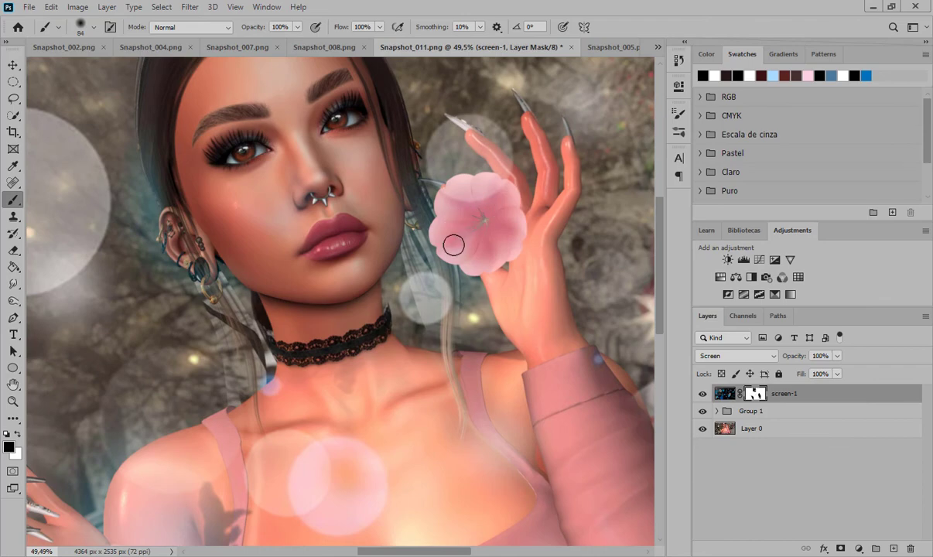
- Mask the remaining bokeh haze off the hair and its edges with a 162 px brush
scroll(460, 239, "down", 3)
scroll(308, 317, "down", 5)
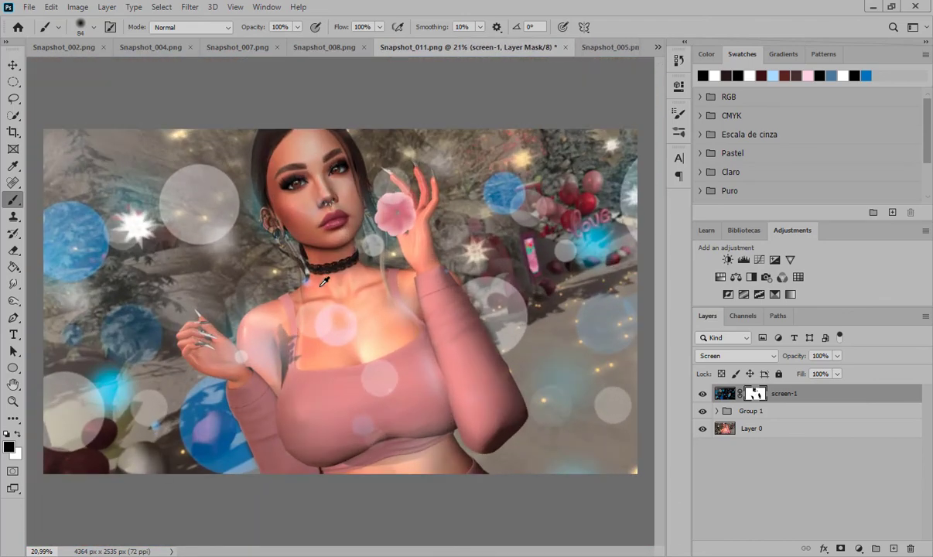
scroll(457, 109, "up", 4)
scroll(434, 105, "up", 4)
left_click_drag(373, 279, 394, 280)
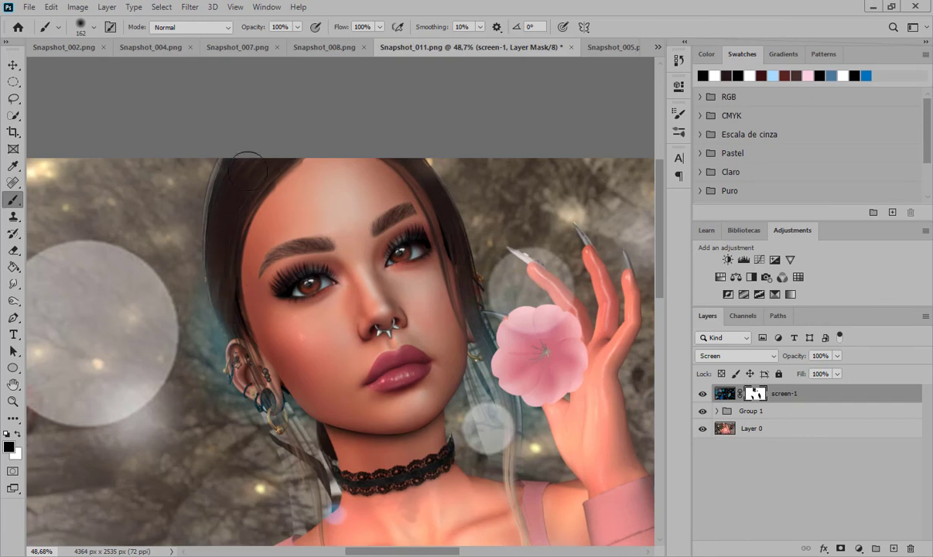
scroll(309, 259, "up", 3)
scroll(260, 190, "down", 6)
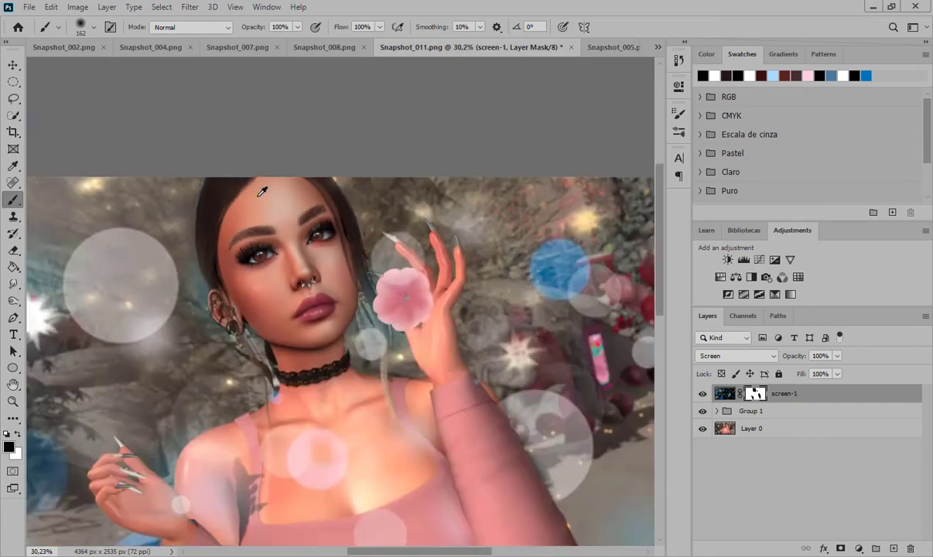
- Try merging Group 1 with Layer 0 beneath the bokeh layer, and undo the merge
left_click(768, 411)
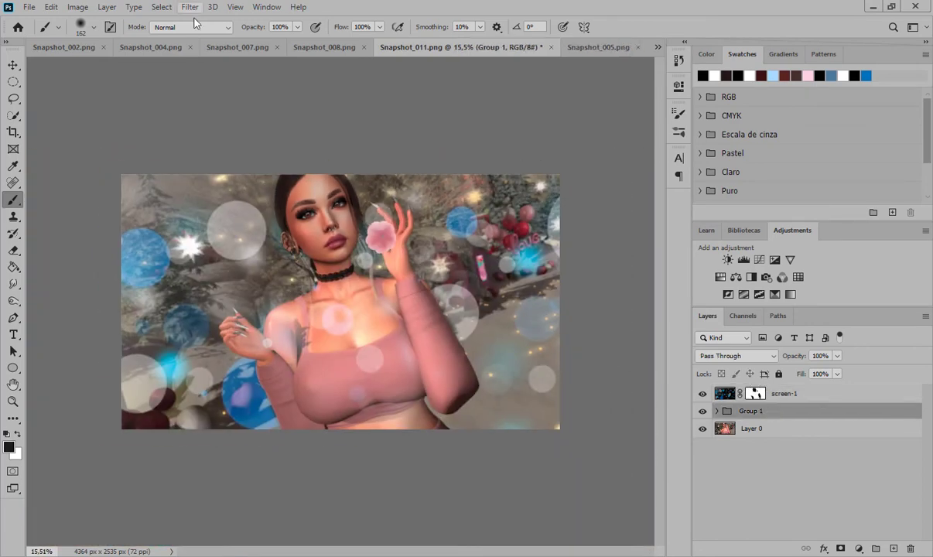
left_click(759, 429)
left_click(762, 414)
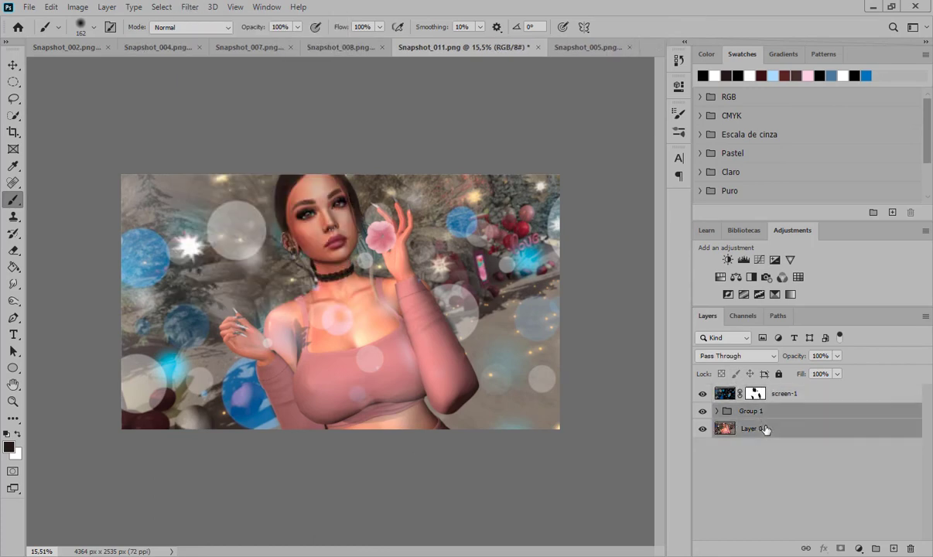
key("ctrl+e")
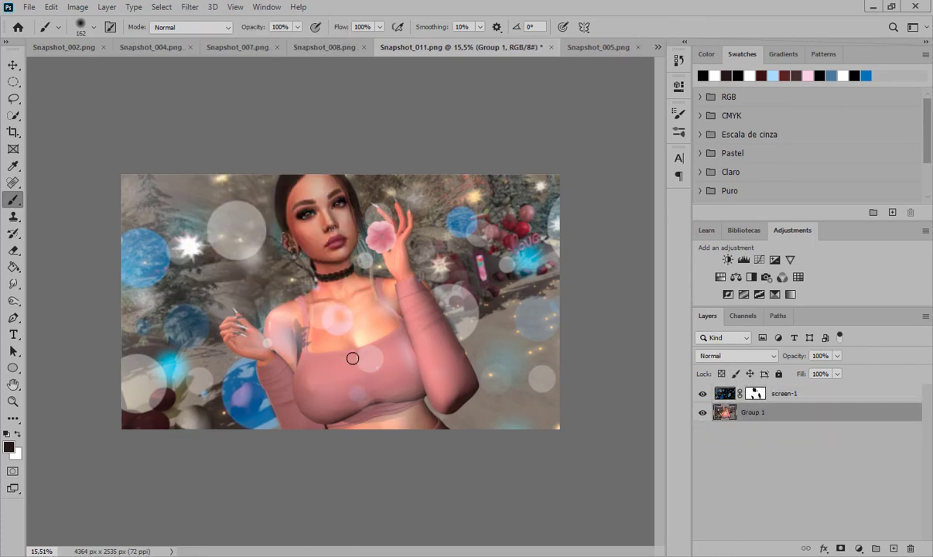
key("ctrl+z")
key("ctrl+z")
- Mask the bokeh circles off the upper chest and start clearing the shoulder above the lowered arm with the 162 px brush
scroll(328, 255, "up", 4)
mouse_move(308, 241)
left_mouse_down()
mouse_move(286, 324)
mouse_move(348, 252)
left_mouse_up()
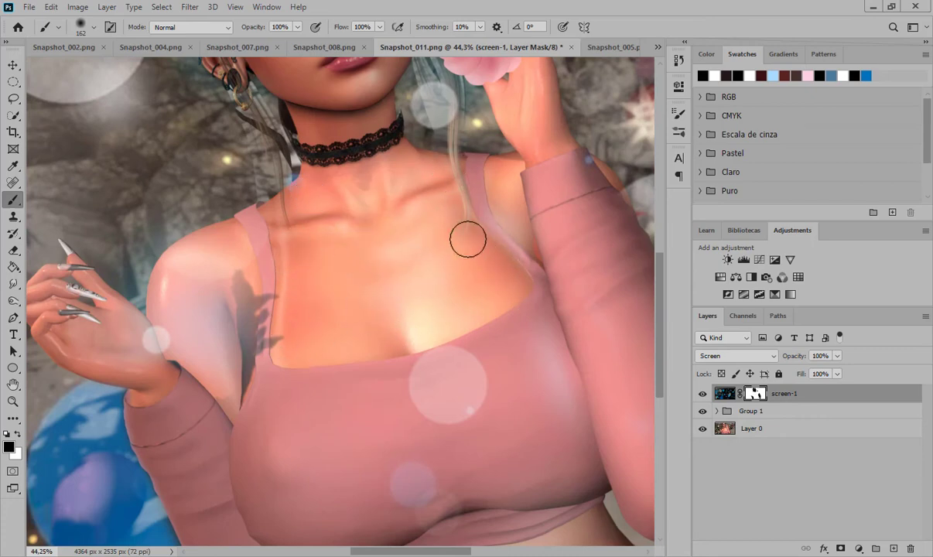
mouse_move(207, 255)
left_mouse_down()
mouse_move(225, 359)
mouse_move(236, 348)
left_mouse_up()
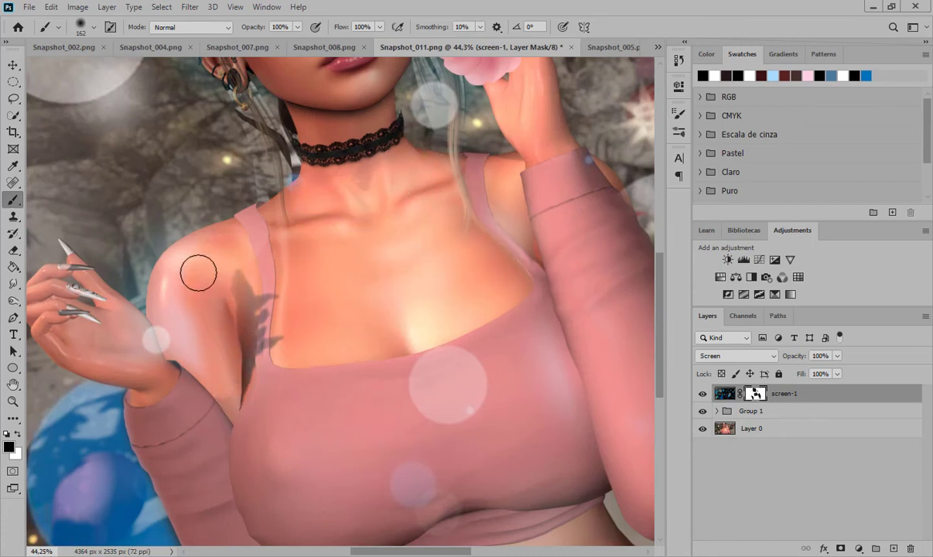
- Mask the bokeh off the bare shoulder, lowered hand and fingers on the screen-1 mask, reducing the brush to 75 and then 36 px
mouse_move(198, 273)
left_mouse_down()
mouse_move(173, 312)
mouse_move(182, 335)
mouse_move(176, 331)
mouse_move(200, 356)
mouse_move(209, 250)
mouse_move(141, 350)
left_mouse_up()
scroll(153, 318, "up", 10)
mouse_move(285, 391)
left_mouse_down()
mouse_move(355, 397)
mouse_move(309, 333)
mouse_move(200, 393)
left_mouse_up()
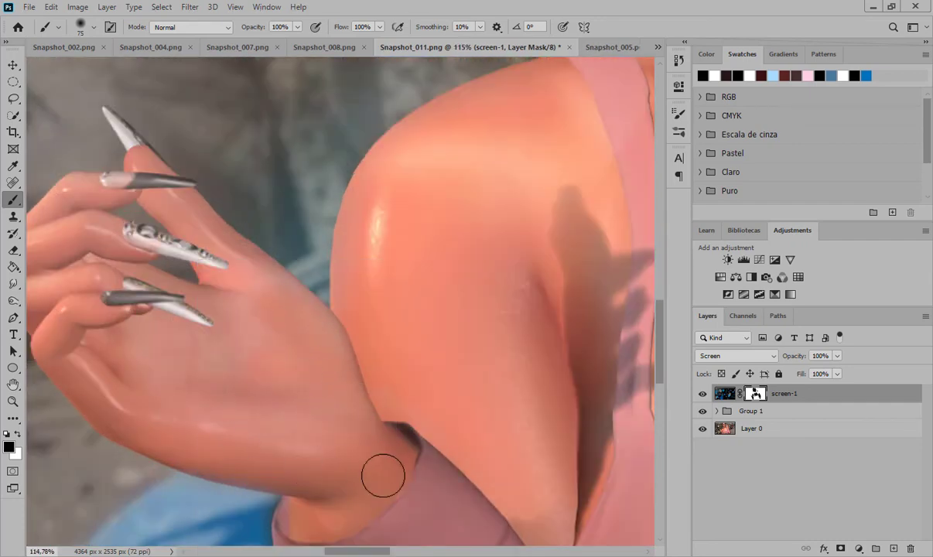
scroll(125, 396, "down", 2)
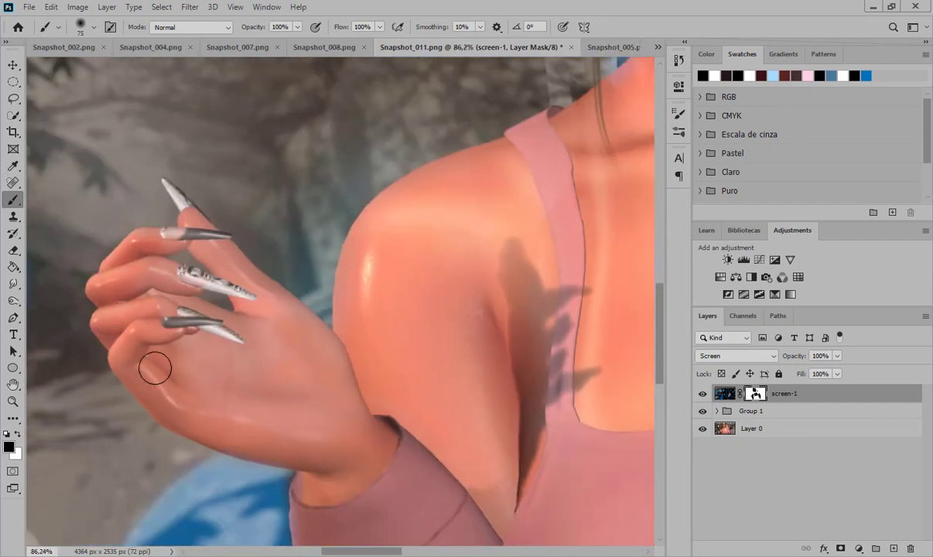
right_click(277, 367, "alt")
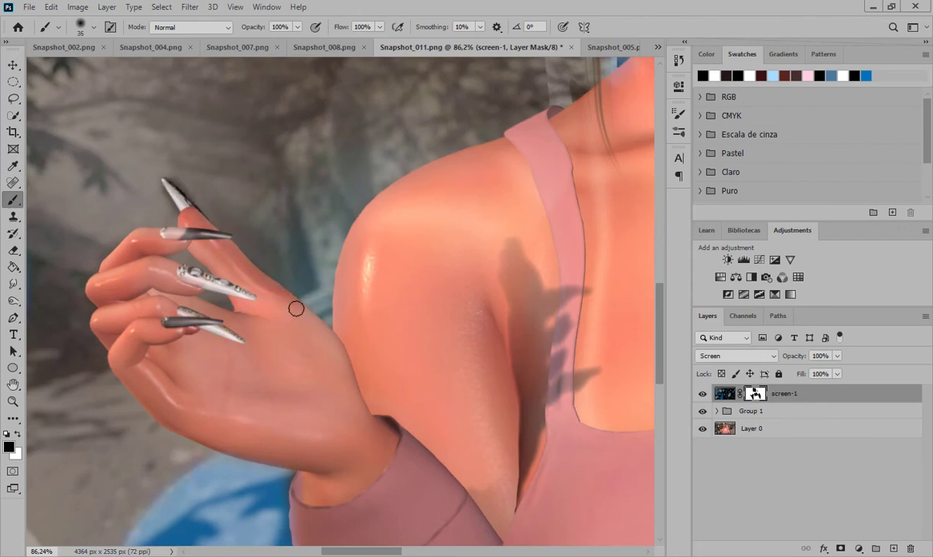
left_click_drag(222, 285, 159, 274)
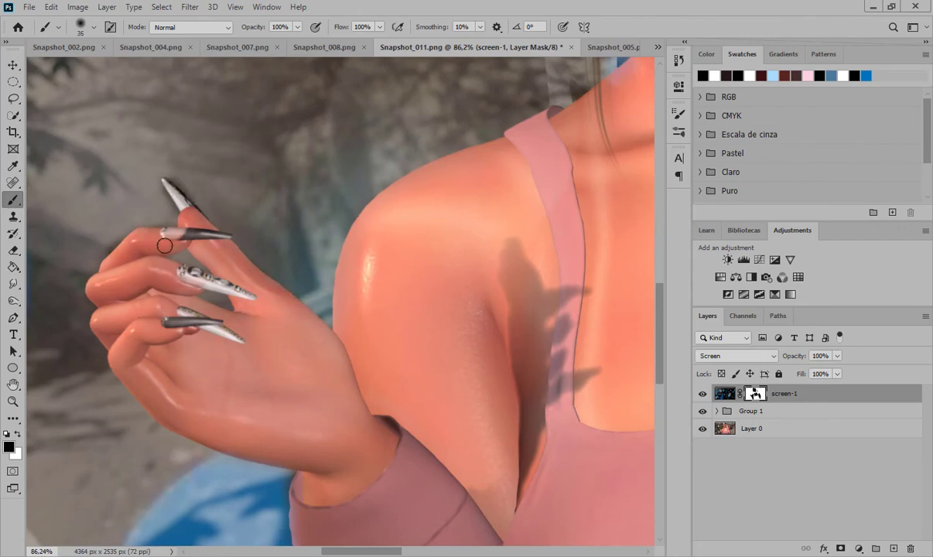
- Restore the bokeh around the lowered hand's nails by painting the mask white with a 14 px brush
scroll(165, 245, "up", 7)
key("x")
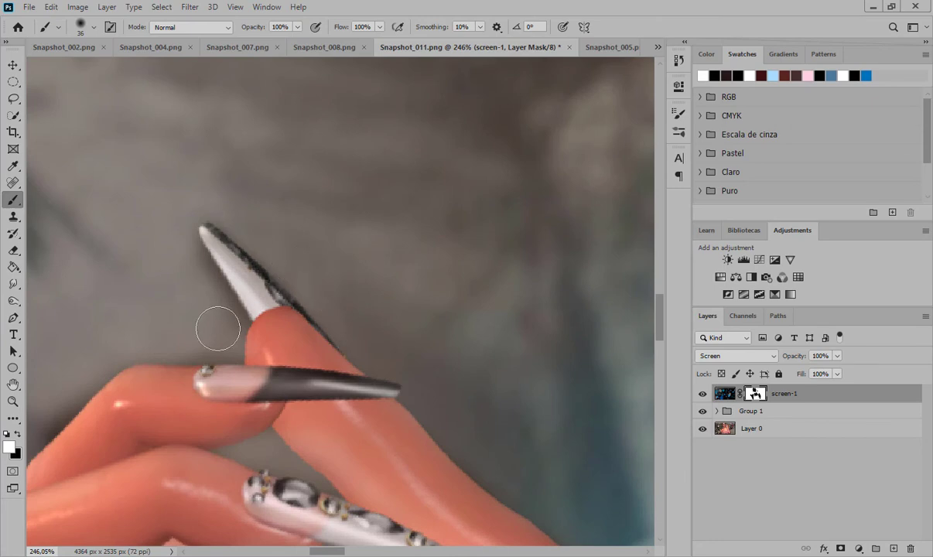
right_click(187, 281, "alt")
scroll(170, 268, "down", 2)
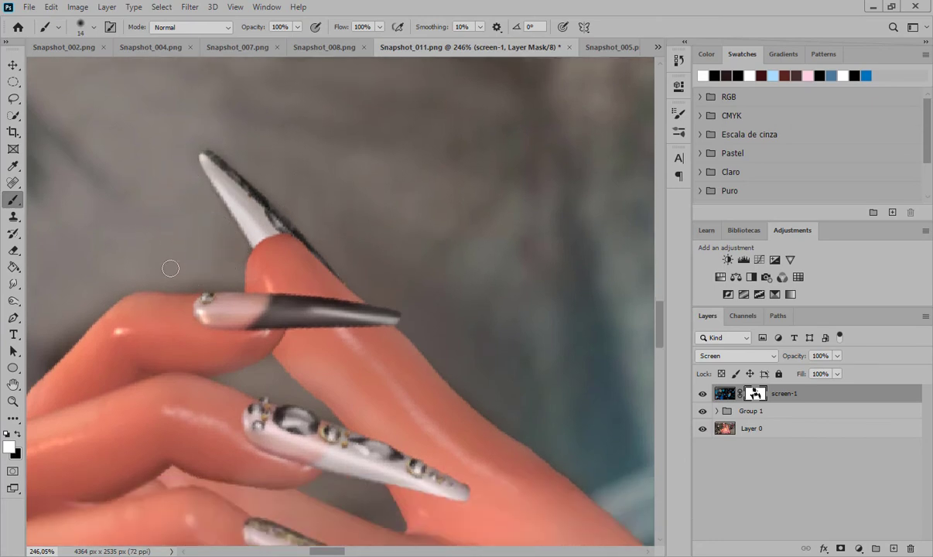
left_click_drag(341, 552, 325, 552)
scroll(337, 362, "down", 10)
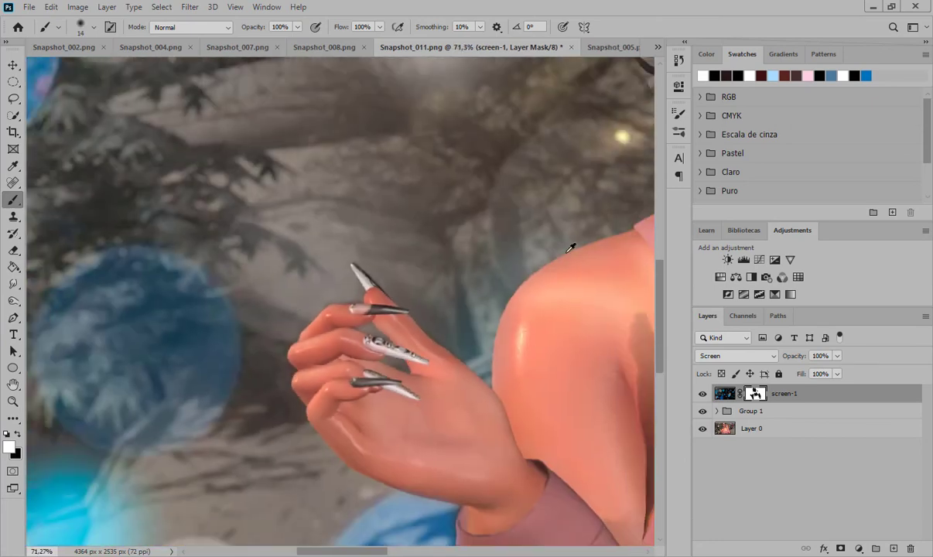
- Merge screen-1, Group 1 and Layer 0 into one layer and open it in the Camera Raw Filter
left_click(760, 431, "shift")
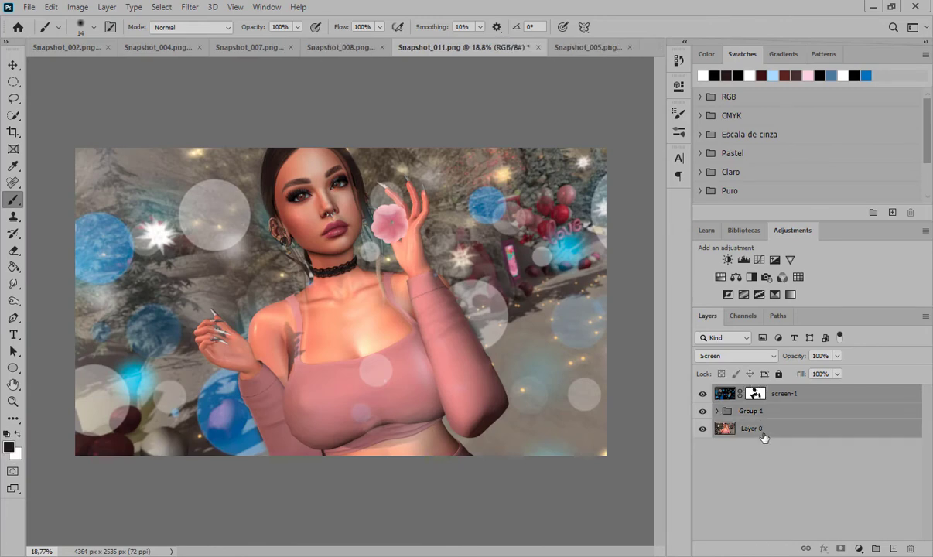
key("ctrl+e")
left_click(189, 7)
left_click(226, 85)
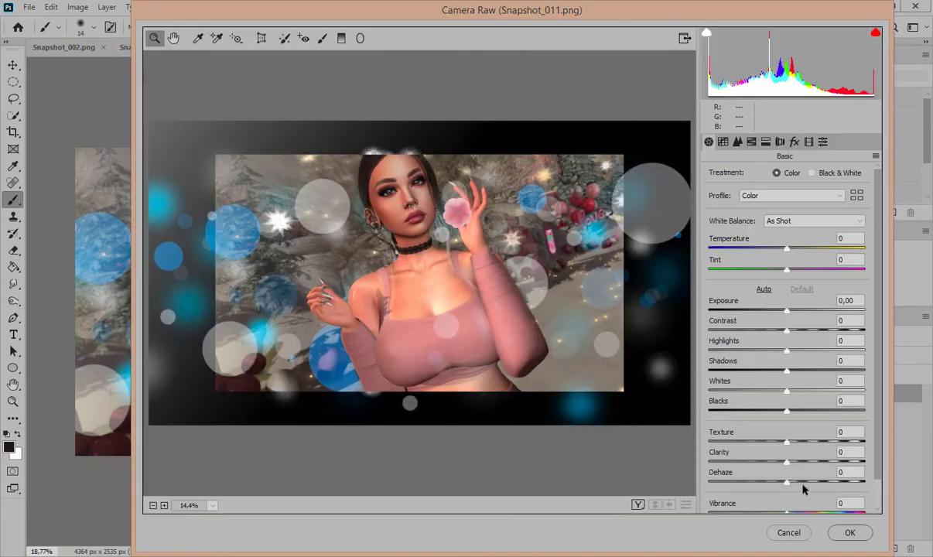
- Set temperature -16, tint -2, exposure +0.25, contrast +3, highlights +1, shadows +5, whites -10 and blacks +23, and adjust texture and clarity
left_click_drag(786, 248, 765, 270)
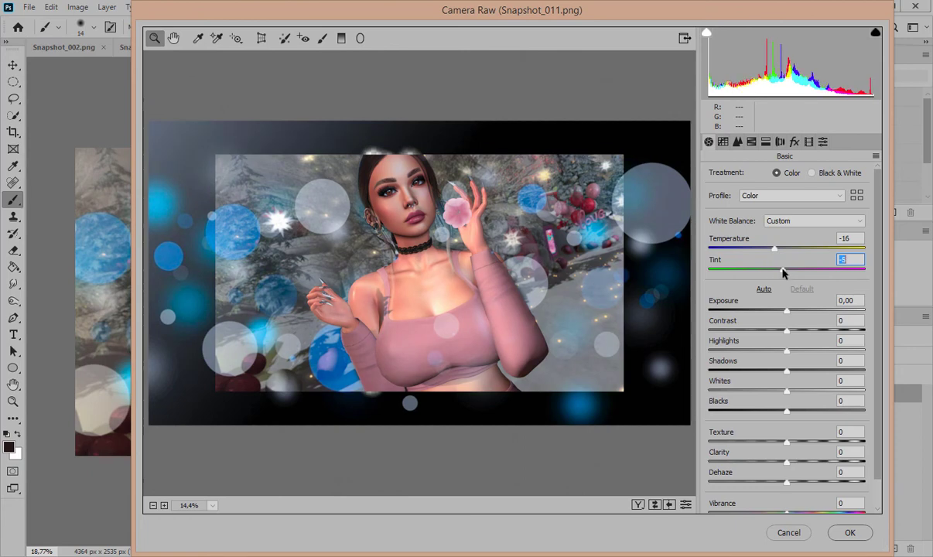
left_click_drag(787, 310, 801, 415)
left_click(786, 351)
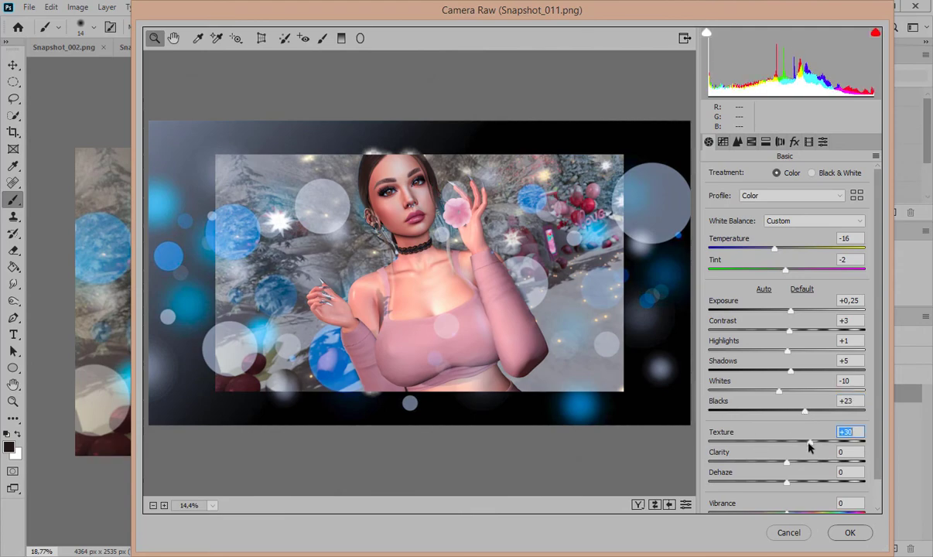
left_click_drag(785, 461, 774, 508)
scroll(771, 473, "down", 1)
left_click(724, 143)
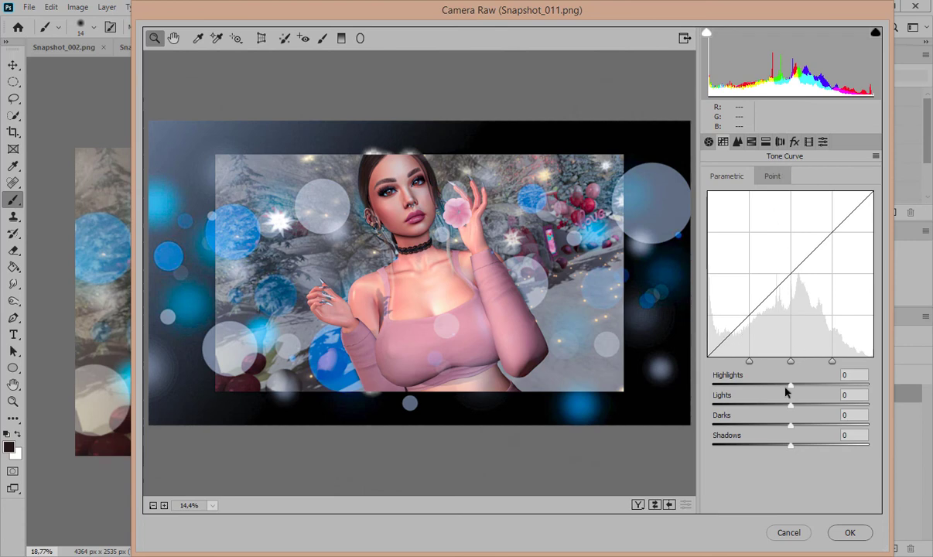
left_click(736, 141)
left_click(767, 143)
left_click(822, 142)
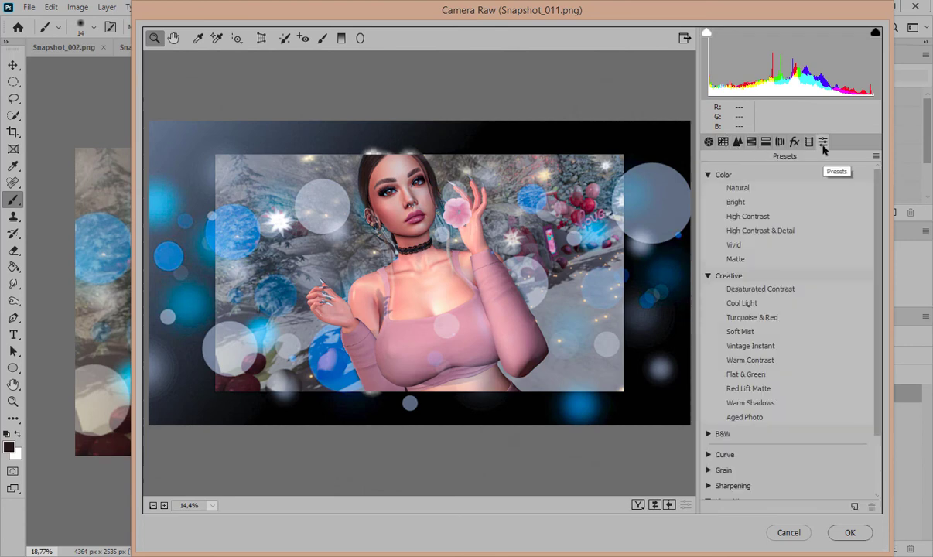
left_click(708, 142)
- Raise the RGB point curve's black point to output 3, lower its white point slightly, and apply the Camera Raw adjustments
left_click(722, 142)
left_click(773, 177)
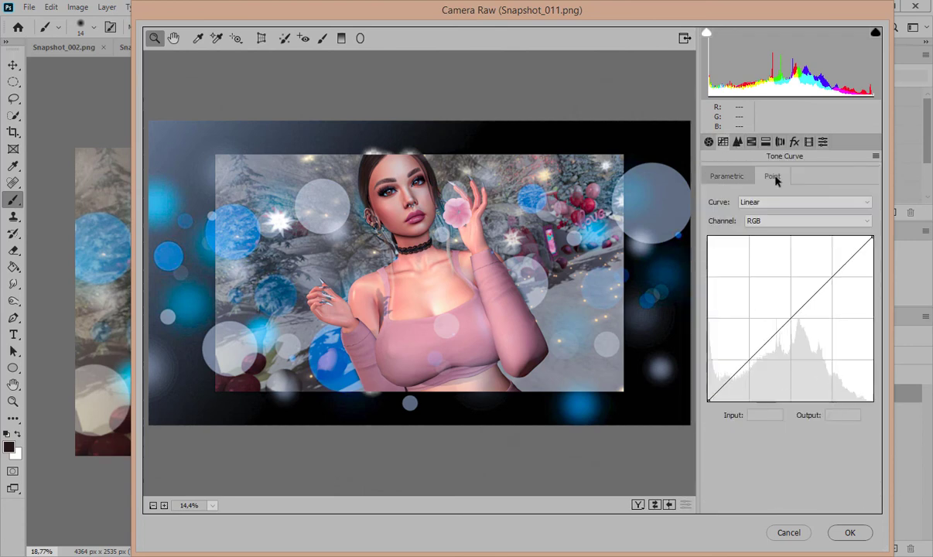
mouse_move(710, 396)
left_mouse_down()
mouse_move(710, 378)
mouse_move(710, 396)
left_mouse_up()
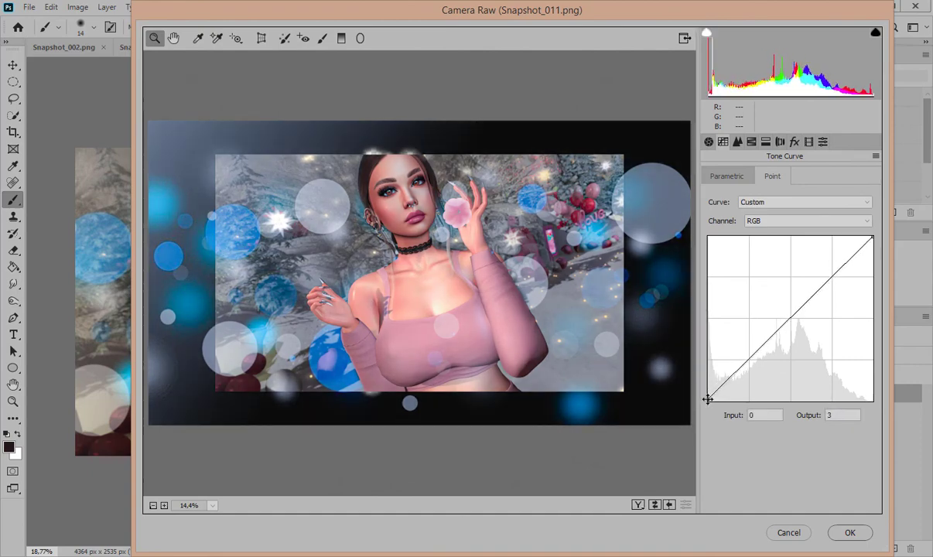
left_click_drag(871, 237, 871, 239)
left_click(849, 532)
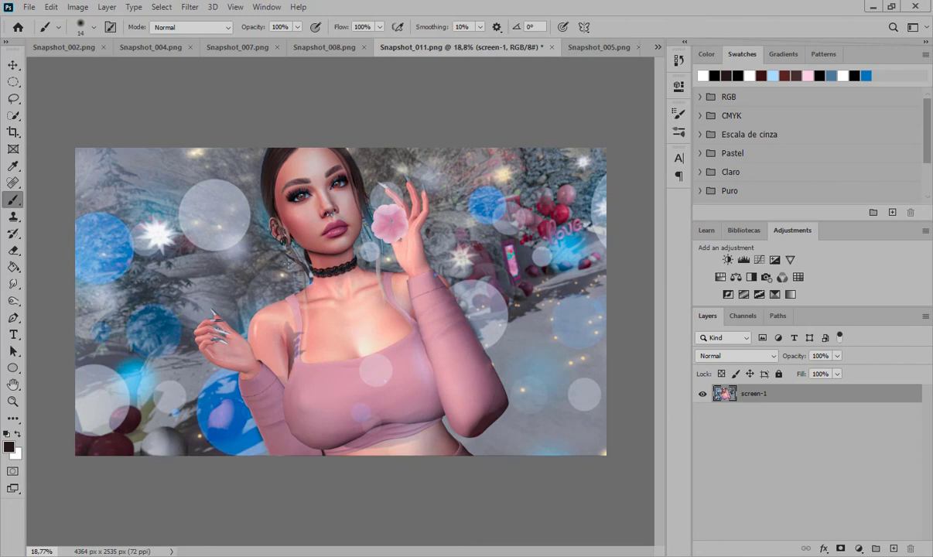
- Open the merged layer in Color Efex Pro 4 from the Nik Collection and show the Tonal Contrast presets
key("F10")
left_click(190, 7)
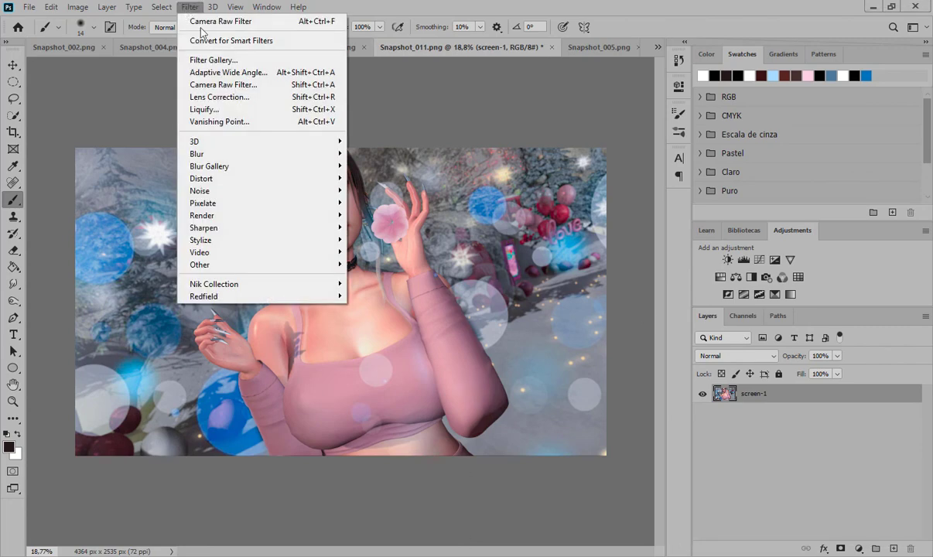
mouse_move(286, 277)
left_click(135, 277)
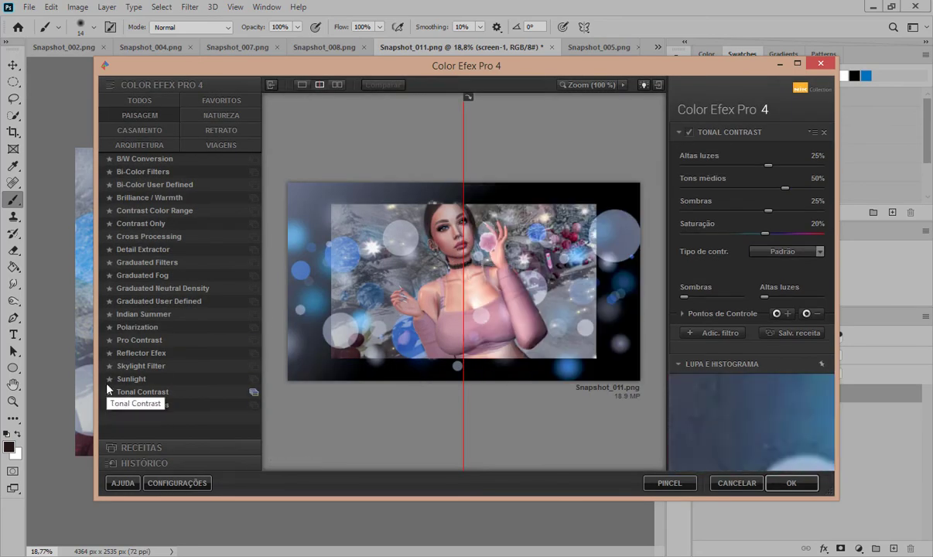
left_click(107, 388)
- Try the Tonal Contrast preset 02 - Intenso with the highlights at 27%
left_click(183, 271)
left_click_drag(466, 99, 454, 170)
left_click_drag(791, 165, 774, 165)
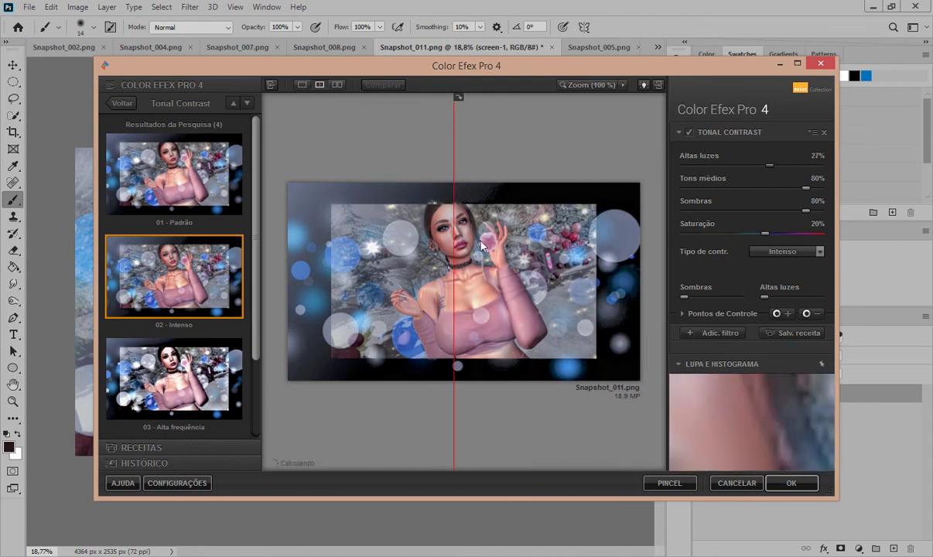
- Compare the original and filtered images separately, and apply the Tonal Contrast preset 01 - Padrão
left_click(336, 85)
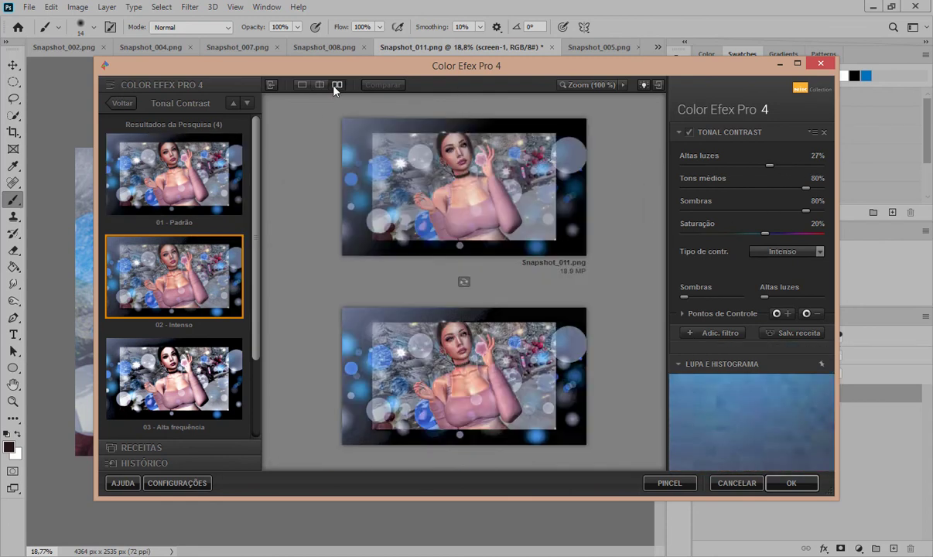
left_click(201, 190)
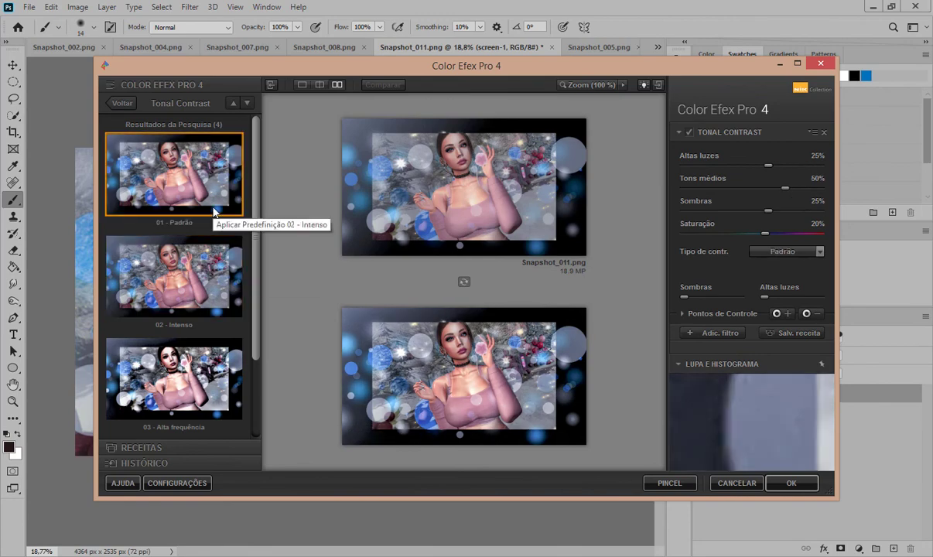
left_click(790, 482)
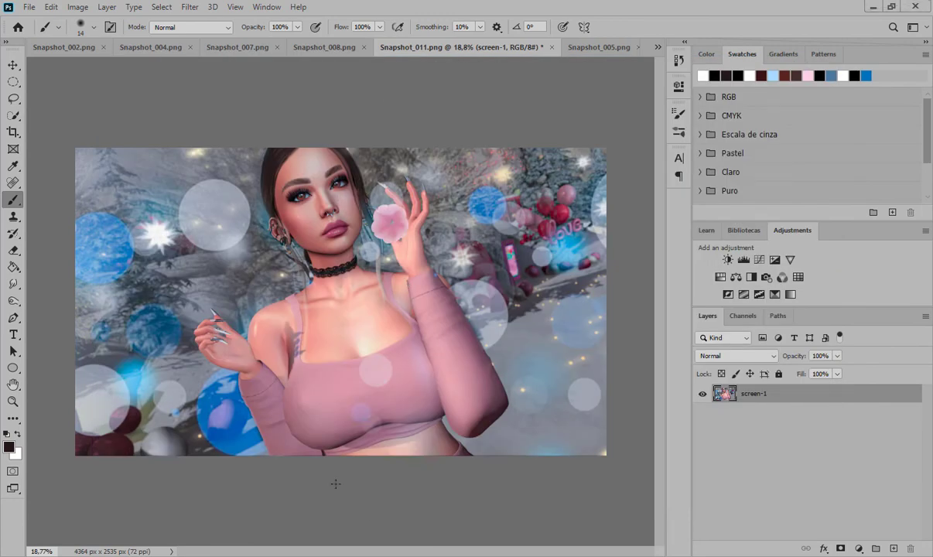
- Add the artist's signature name as white 30 pt Androgyne text on the raised arm's sleeve
left_click(14, 336)
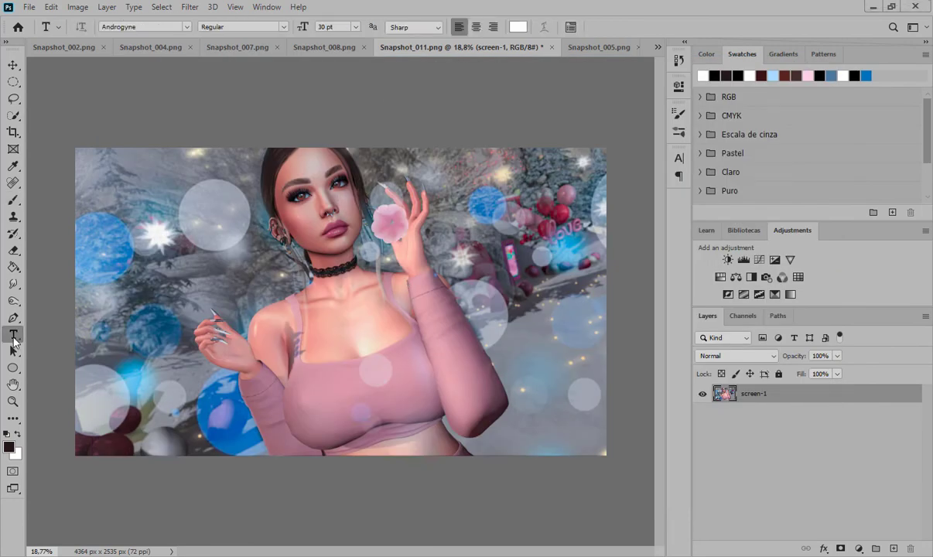
left_click(481, 358)
scroll(505, 348, "up", 8)
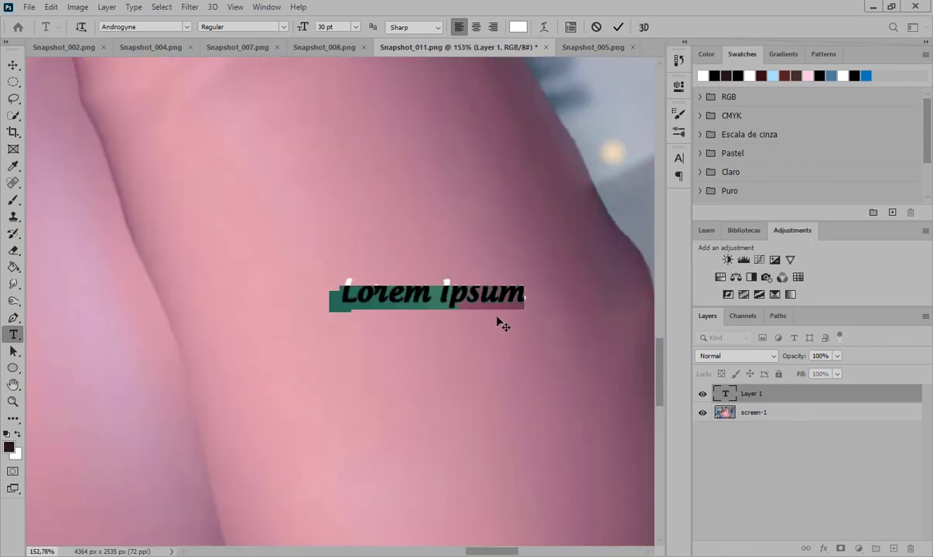
key("BackSpace")
type("Jsunnye")
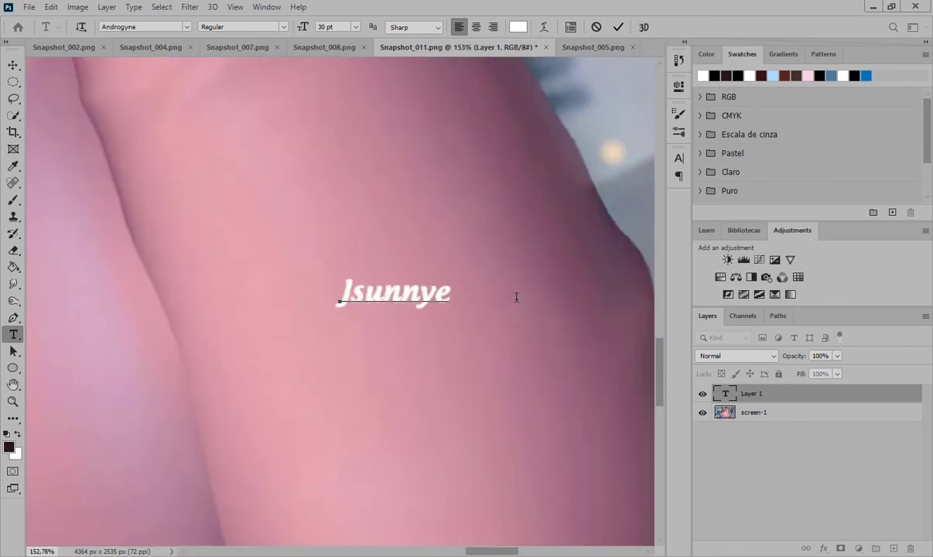
- Enlarge the signature text to 65.09 pt and tilt it diagonally upward
key("ctrl+a")
left_click_drag(448, 322, 562, 347)
scroll(470, 189, "down", 4)
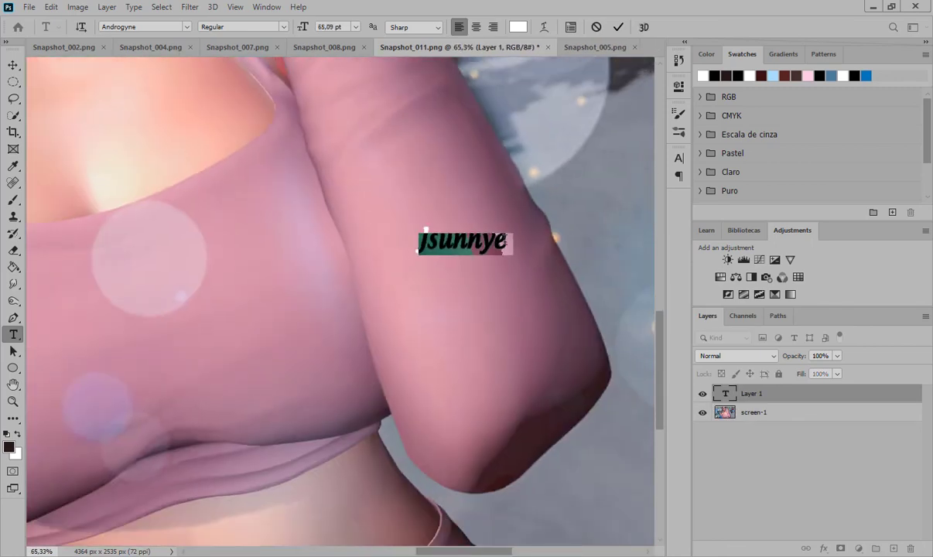
left_click_drag(480, 204, 428, 152)
scroll(203, 161, "down", 5)
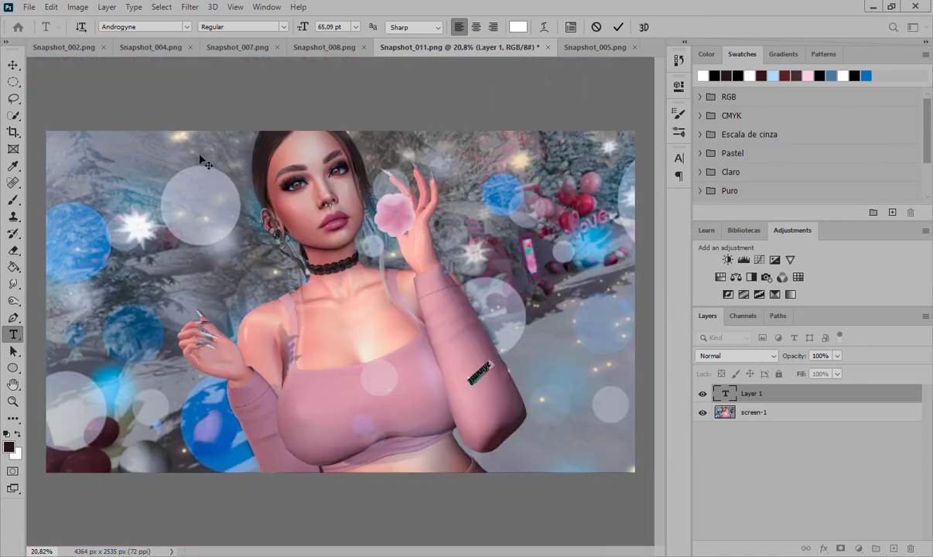
- Move the signature onto the lower part of the pink top near the lowered arm and recolour it black
left_click(13, 65)
left_click_drag(483, 375, 311, 425)
scroll(236, 406, "up", 8)
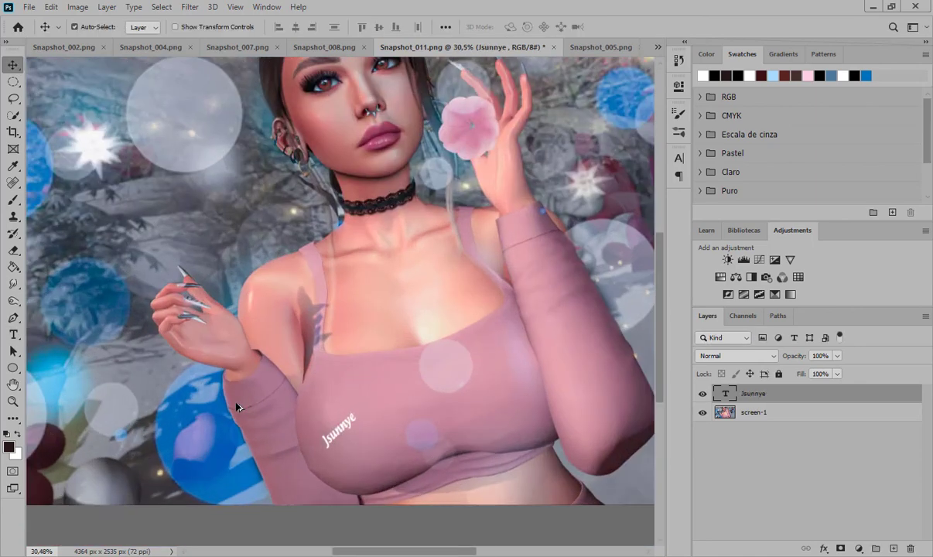
double_click(726, 393)
left_click(517, 28)
left_click_drag(560, 270, 507, 329)
left_click(826, 129)
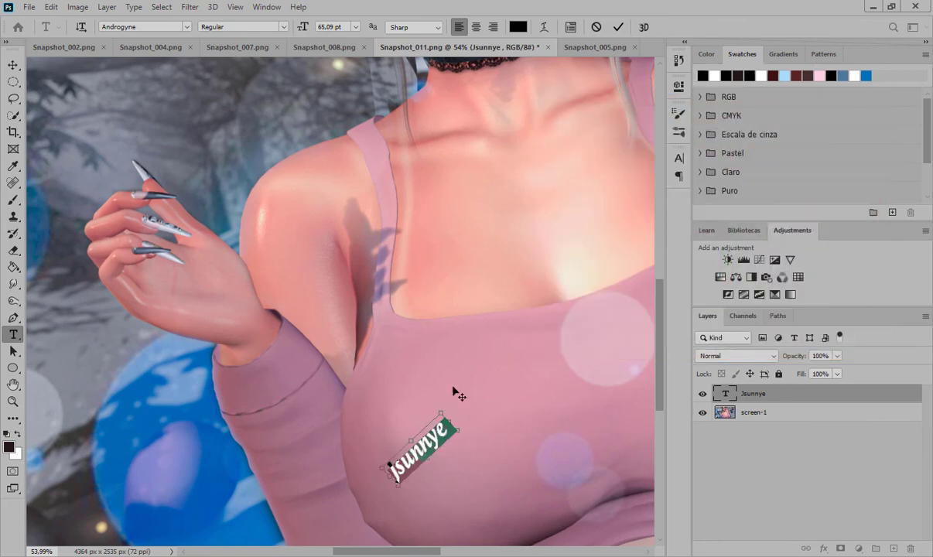
- Enlarge the black signature to 94.95 pt and position it where the lowered arm's sleeve meets the top
left_click_drag(458, 430, 500, 414)
left_click_drag(439, 479, 295, 475)
scroll(360, 395, "down", 3)
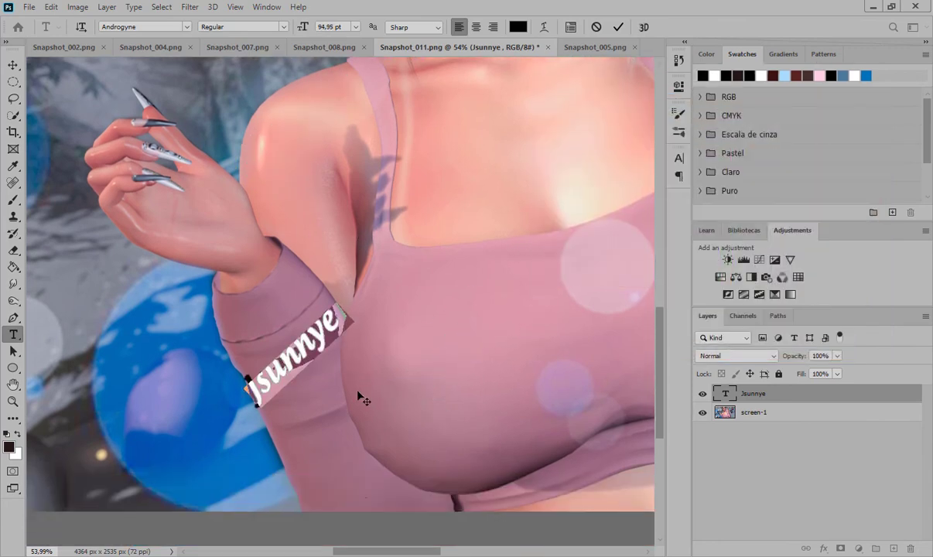
left_click_drag(296, 316, 371, 365)
scroll(504, 309, "down", 8)
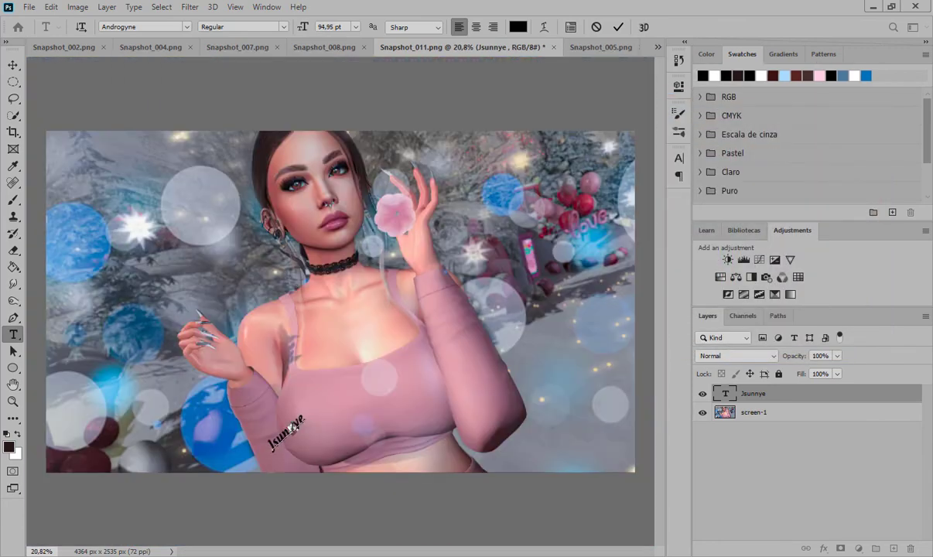
- Move the black signature onto the raised arm's sleeve beside the elbow
left_click(13, 65)
left_click_drag(302, 432, 506, 410)
scroll(539, 450, "up", 9)
scroll(539, 450, "down", 10)
left_click(820, 553)
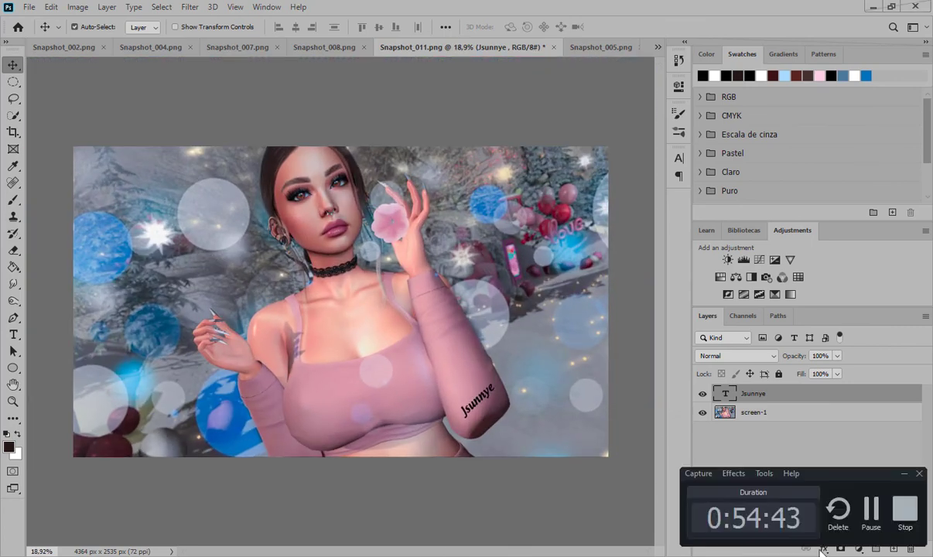